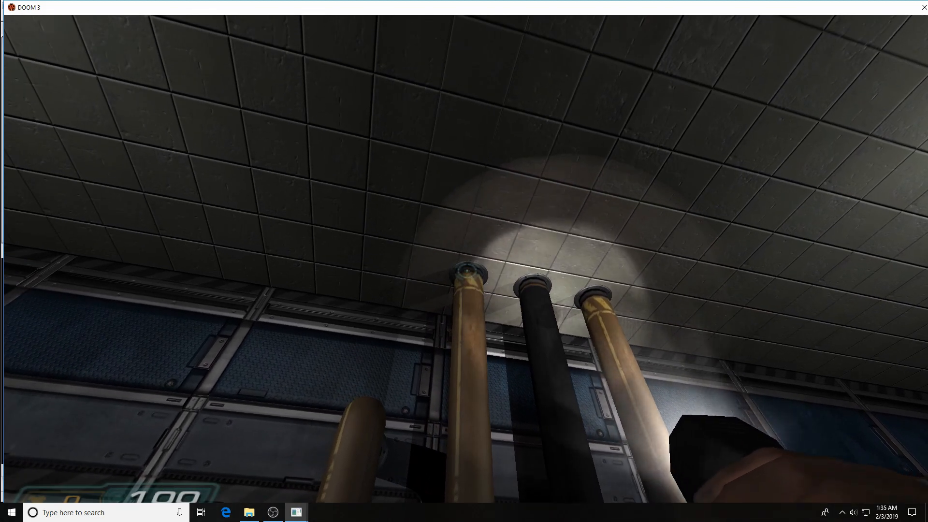
Enable noclip from the DOOM 3 game console.
{"action": "key", "text": "ctrl+alt+grave"}
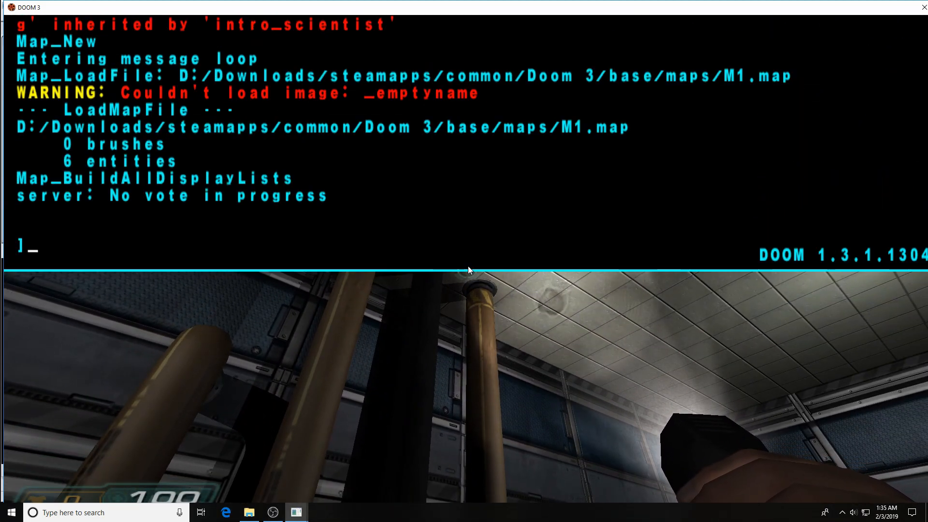
{"action": "type", "text": "noclip"}
{"action": "key", "text": "Return"}
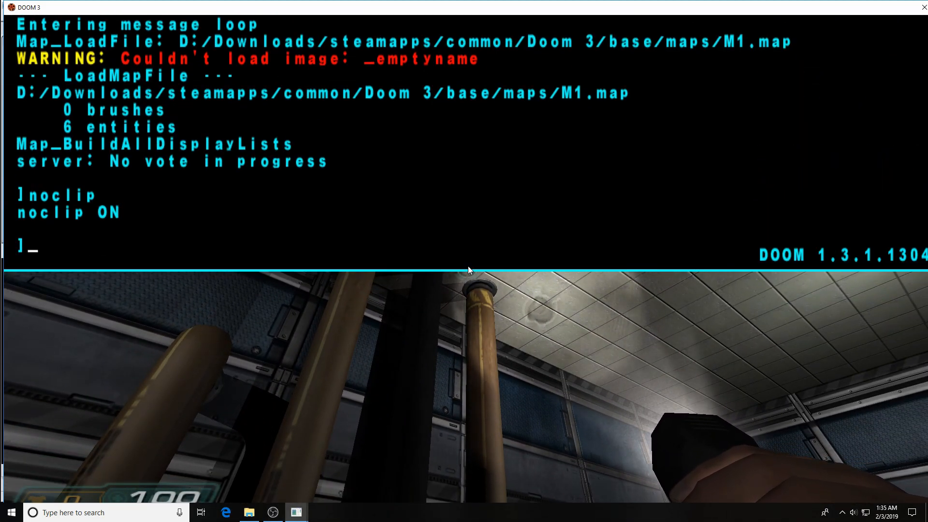
{"action": "key", "text": "ctrl+alt+grave"}
Fly past the ceiling pipes and around the wall pipe elbow to inspect them.
{"action": "key", "text": "d"}
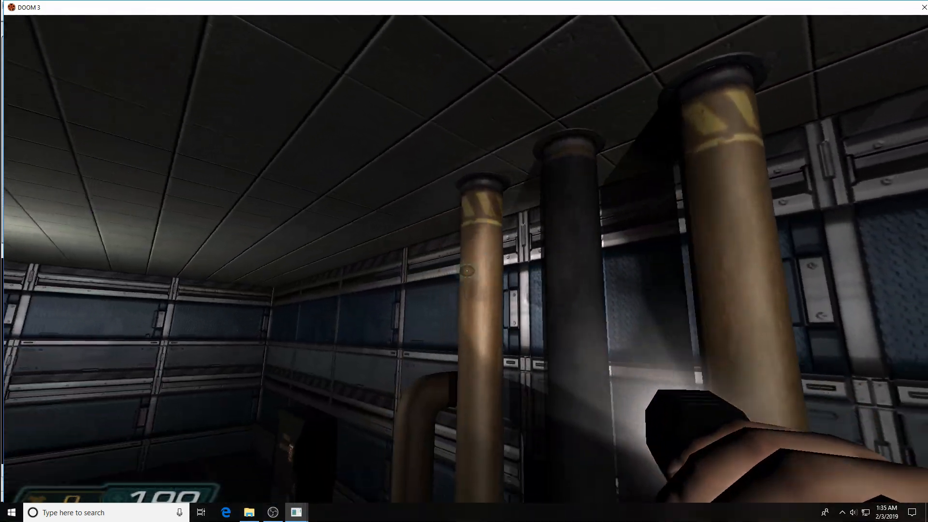
{"action": "key", "text": "w"}
{"action": "key", "text": "a"}
{"action": "key", "text": "w"}
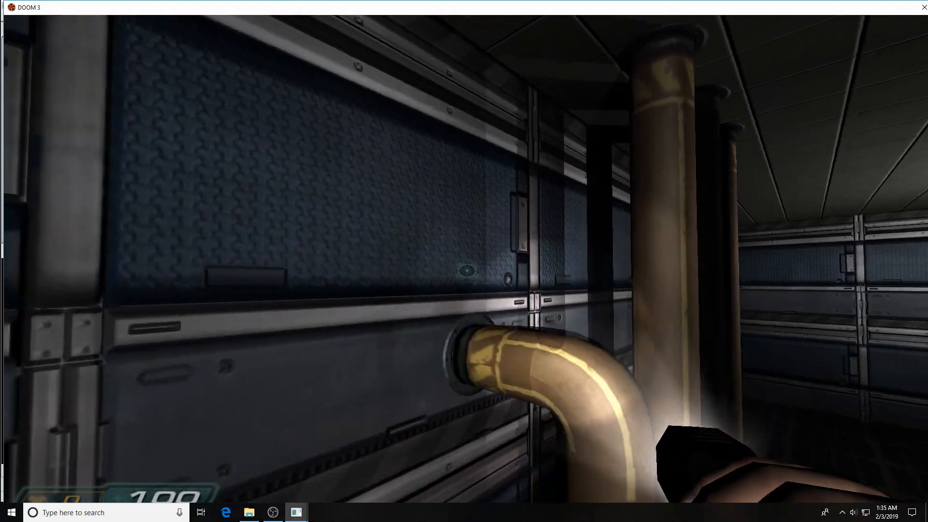
{"action": "key", "text": "s"}
{"action": "key", "text": "w"}
{"action": "key", "text": "s"}
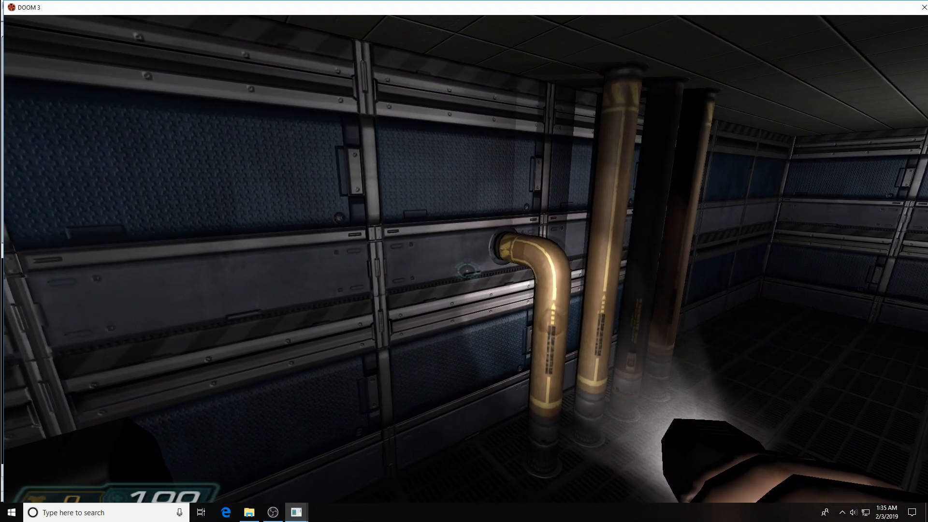
Quit the game with the console quit command.
{"action": "key", "text": "grave"}
{"action": "type", "text": "quit"}
{"action": "key", "text": "Return"}
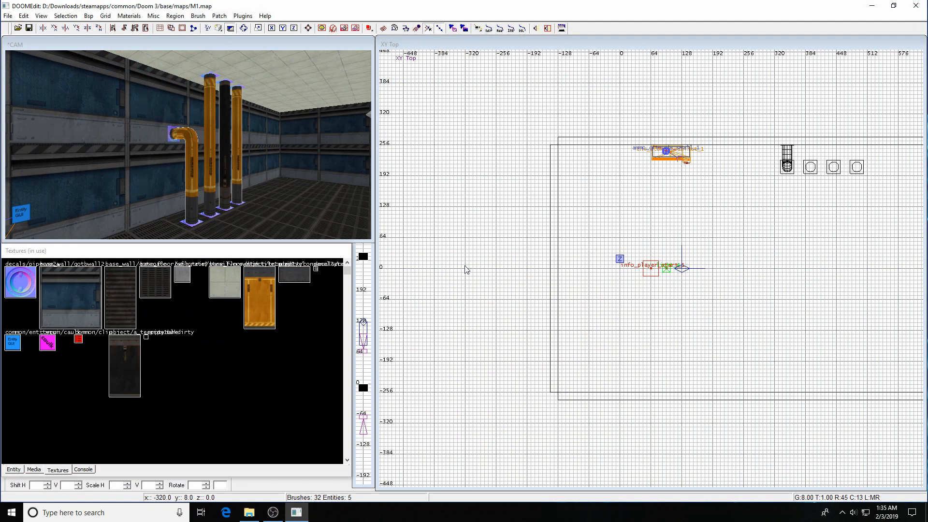
Draw a 16×16 caulk brush at (448,128) in the top view.
{"action": "right_click_drag", "start_coordinate": [805, 256], "coordinate": [657, 232]}
{"action": "left_click", "coordinate": [330, 157], "text": "shift"}
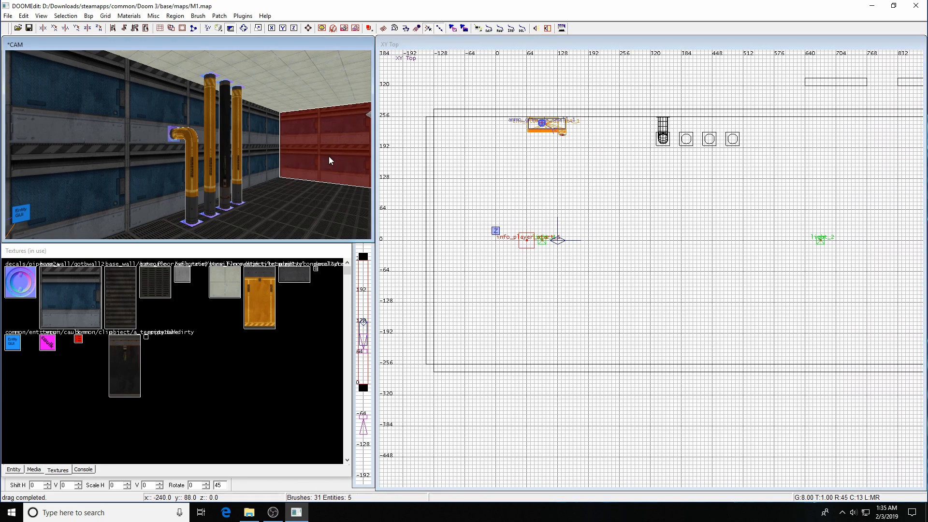
{"action": "right_click_drag", "start_coordinate": [776, 264], "coordinate": [640, 259]}
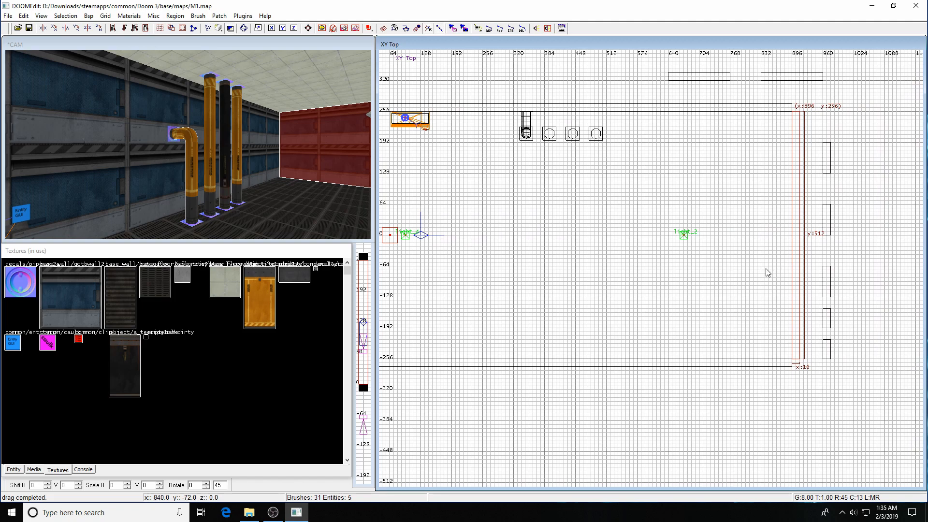
{"action": "key", "text": "Escape"}
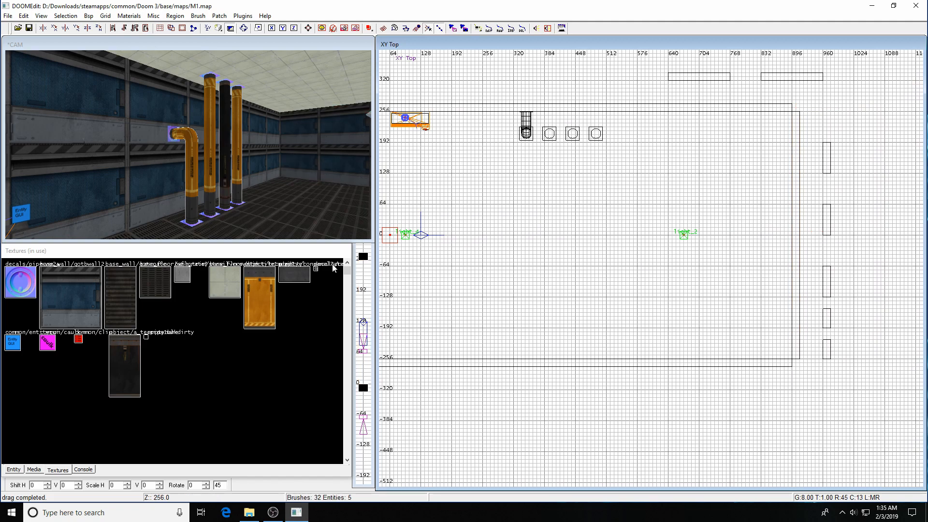
{"action": "left_click", "coordinate": [54, 342]}
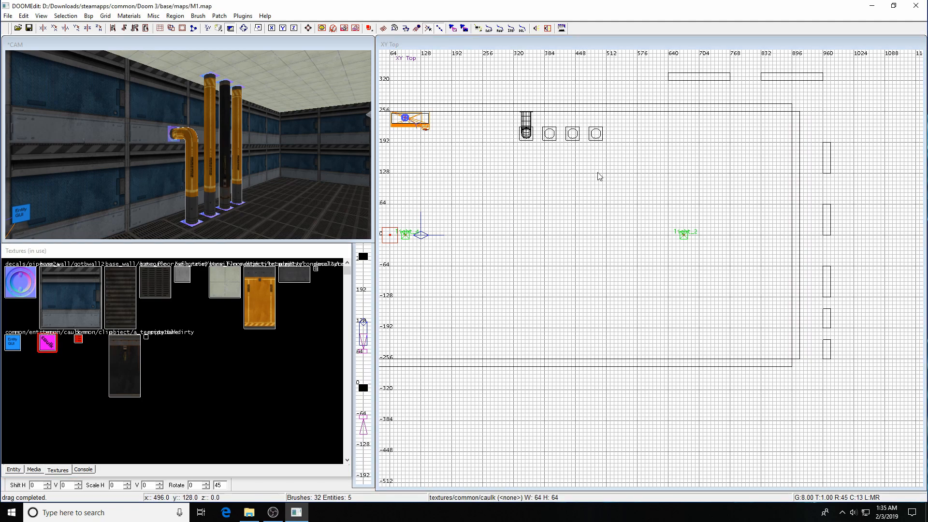
{"action": "left_click_drag", "start_coordinate": [579, 180], "coordinate": [584, 173]}
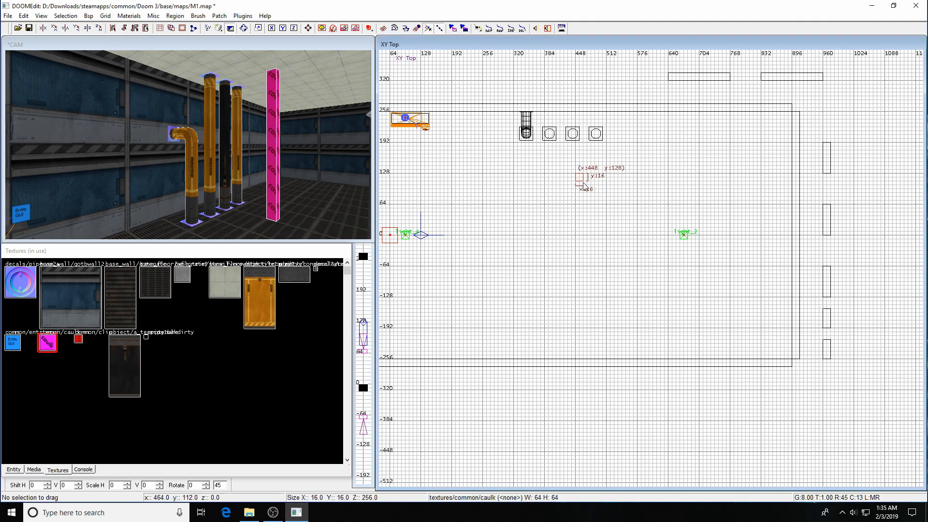
Switch to a 2-unit grid and resize the brush to 20×20.
{"action": "scroll", "coordinate": [602, 202], "scroll_direction": "up", "scroll_amount": 8}
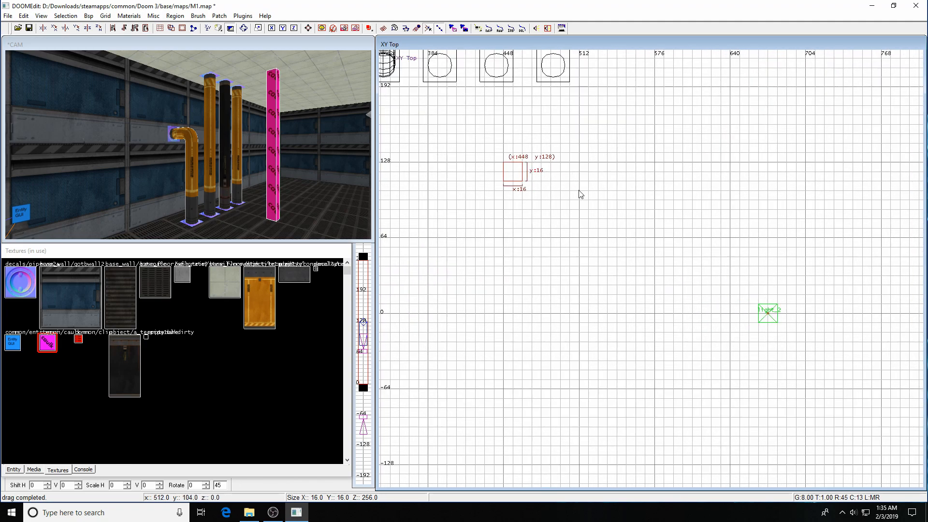
{"action": "key", "text": "2"}
{"action": "mouse_move", "coordinate": [623, 334]}
{"action": "left_mouse_down"}
{"action": "mouse_move", "coordinate": [616, 351]}
{"action": "mouse_move", "coordinate": [614, 341]}
{"action": "left_mouse_up"}
{"action": "left_click_drag", "start_coordinate": [668, 278], "coordinate": [679, 277]}
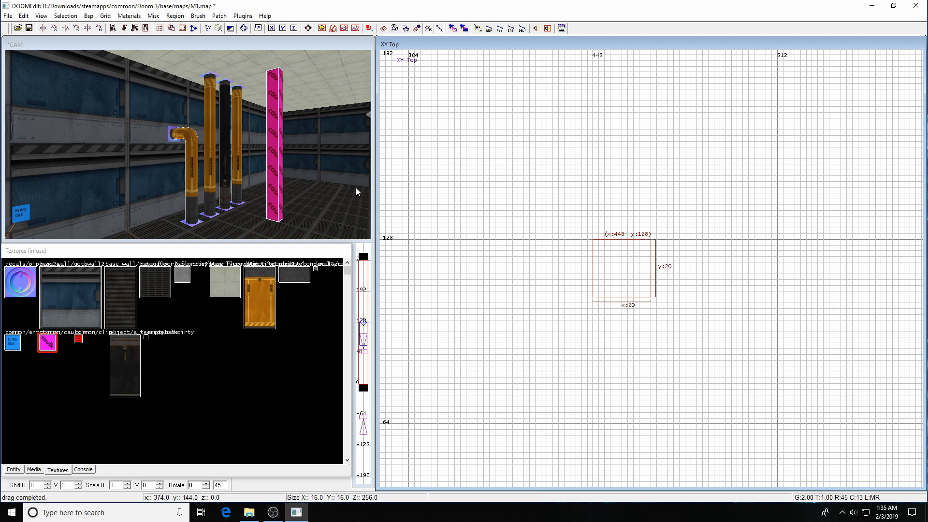
Hide all other geometry, leaving only the caulk pillar, and frame it in the camera.
{"action": "key", "text": "ctrl+shift+h"}
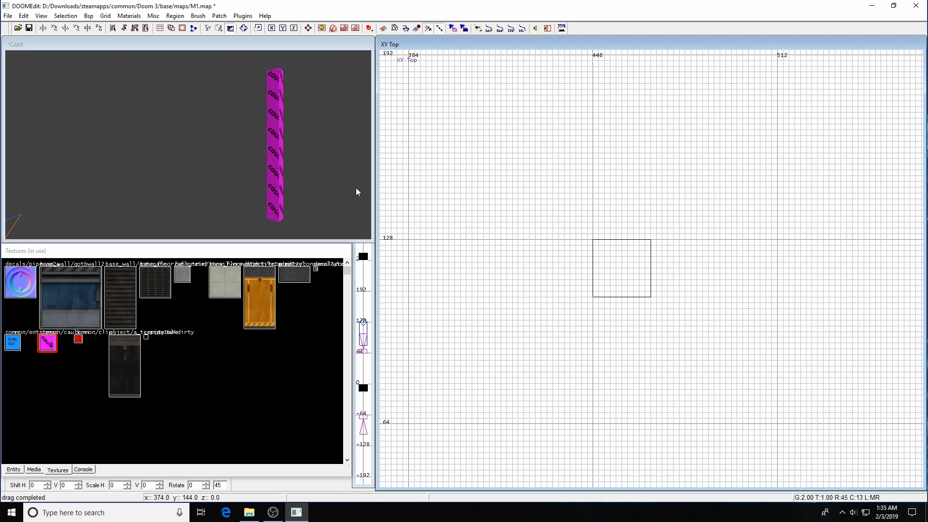
{"action": "left_click", "coordinate": [275, 173], "text": "shift"}
{"action": "key", "text": "d"}
{"action": "key", "text": "d"}
{"action": "key", "text": "d"}
{"action": "key", "text": "d"}
{"action": "key", "text": "d"}
{"action": "key", "text": "d"}
{"action": "key", "text": "d"}
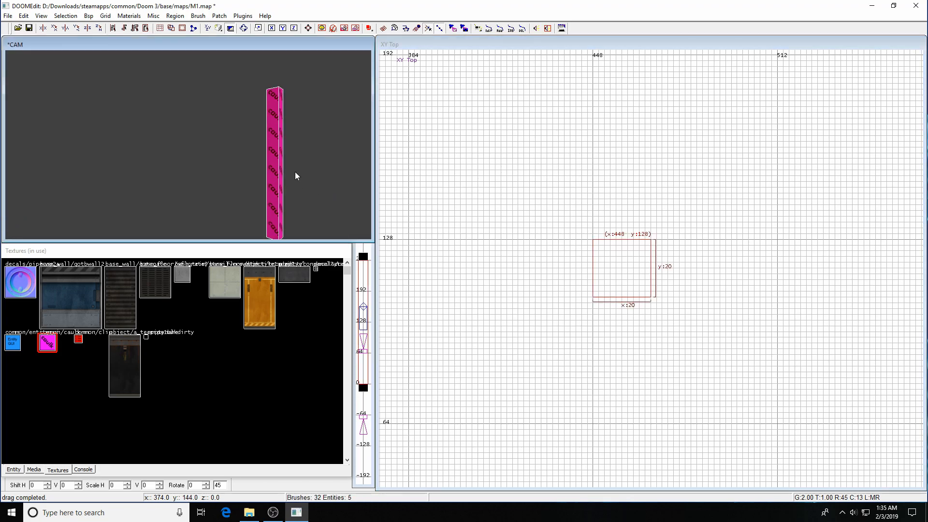
{"action": "key", "text": "Up"}
{"action": "key", "text": "Up"}
{"action": "key", "text": "Up"}
{"action": "key", "text": "Up"}
{"action": "key", "text": "Up"}
{"action": "key", "text": "Up"}
{"action": "key", "text": "Right"}
{"action": "key", "text": "Right"}
{"action": "key", "text": "z"}
{"action": "key", "text": "Up"}
{"action": "key", "text": "Up"}
{"action": "key", "text": "Up"}
{"action": "key", "text": "Up"}
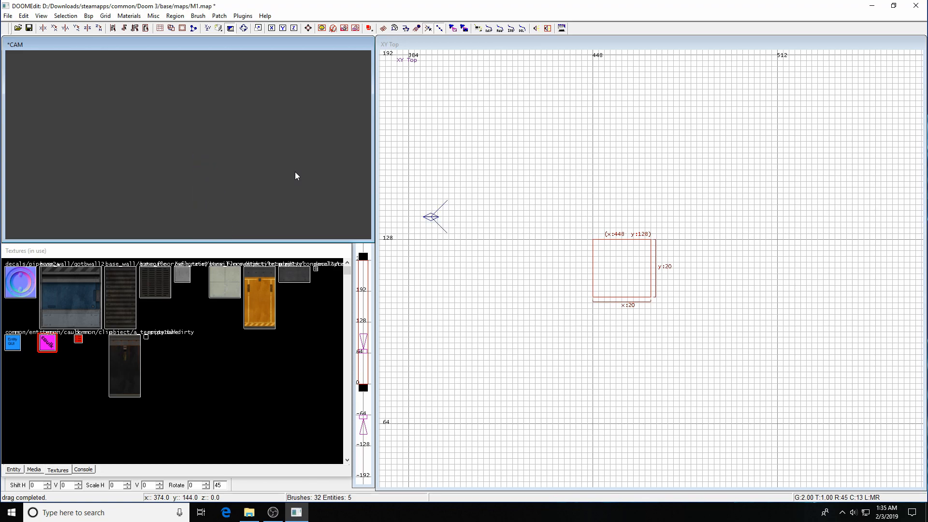
{"action": "key", "text": "z"}
{"action": "key", "text": "Down"}
{"action": "right_click_drag", "start_coordinate": [721, 294], "coordinate": [730, 297]}
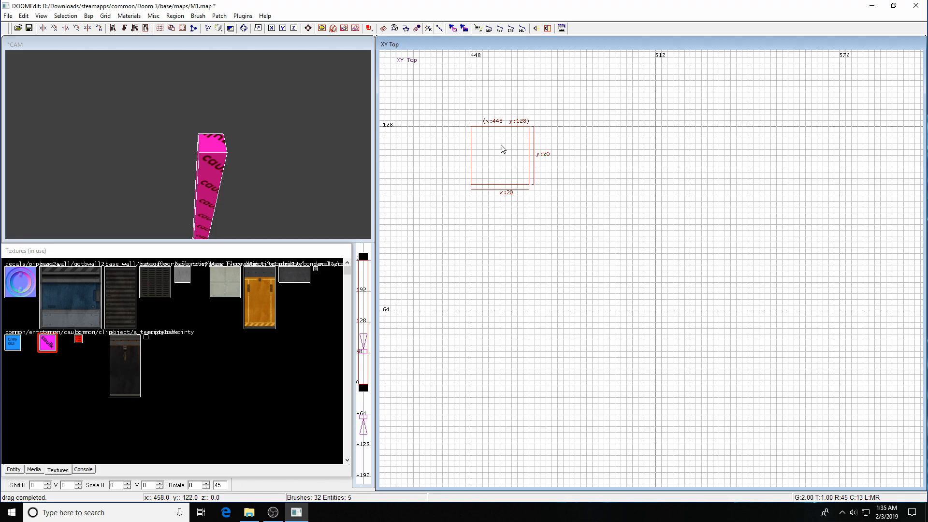
Convert the 20×20 pillar into an eight-sided cylinder patch 256 units tall.
{"action": "left_click", "coordinate": [220, 16]}
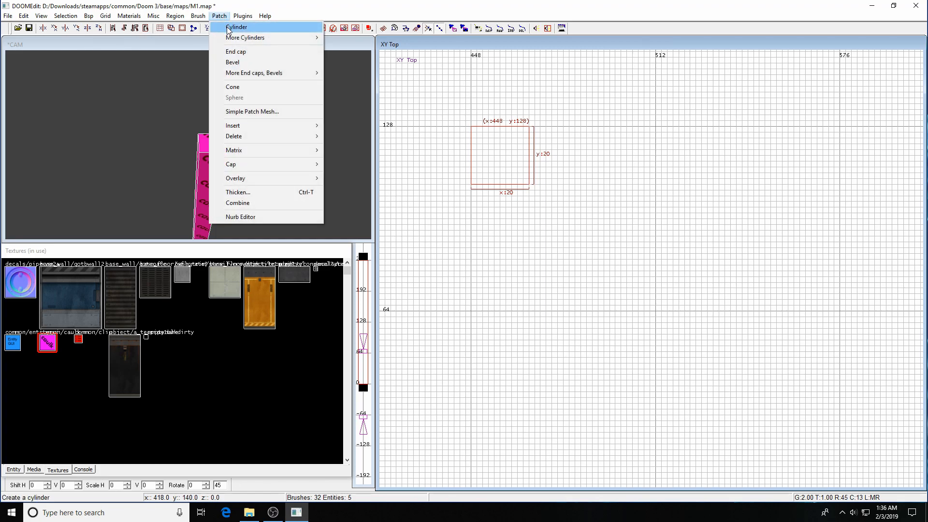
{"action": "left_click", "coordinate": [229, 27]}
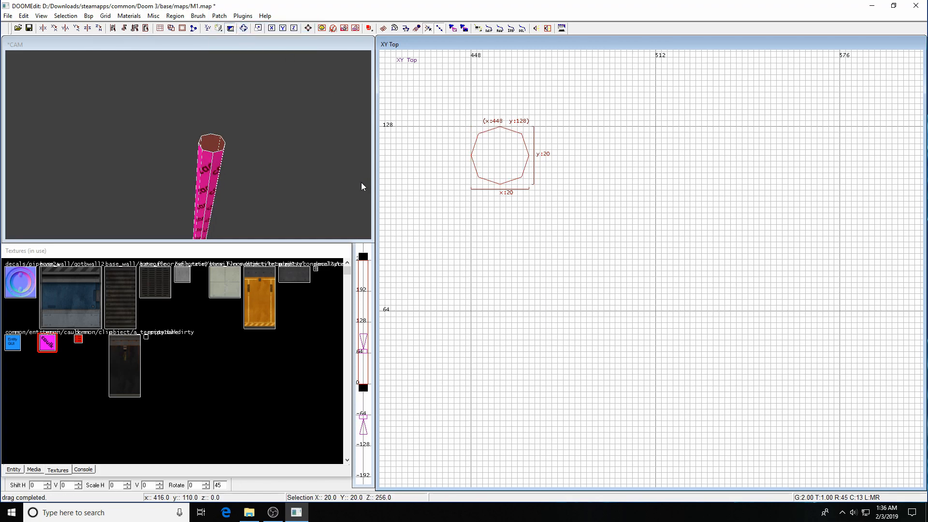
{"action": "key", "text": "Left"}
{"action": "key", "text": "Down"}
{"action": "key", "text": "Down"}
{"action": "key", "text": "Down"}
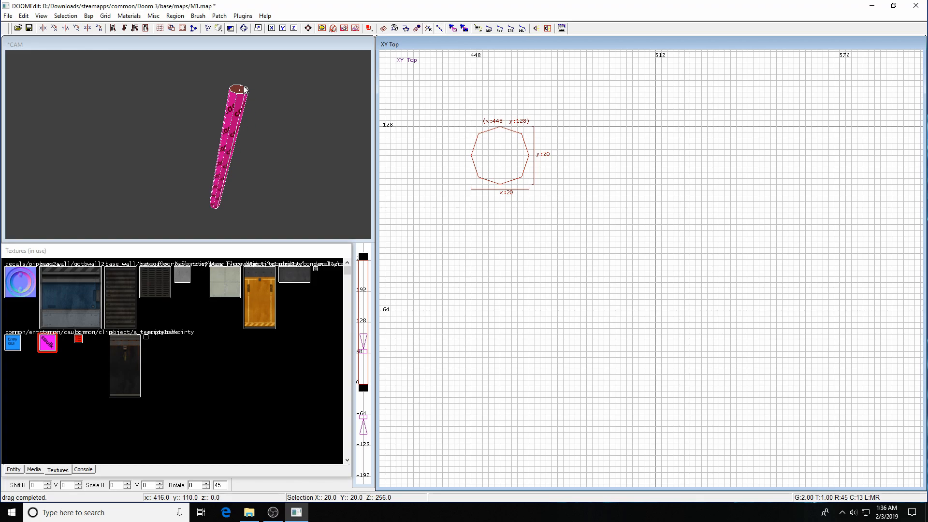
{"action": "key", "text": "Up"}
{"action": "key", "text": "Up"}
{"action": "key", "text": "Up"}
{"action": "key", "text": "Up"}
{"action": "key", "text": "Down"}
{"action": "key", "text": "Right"}
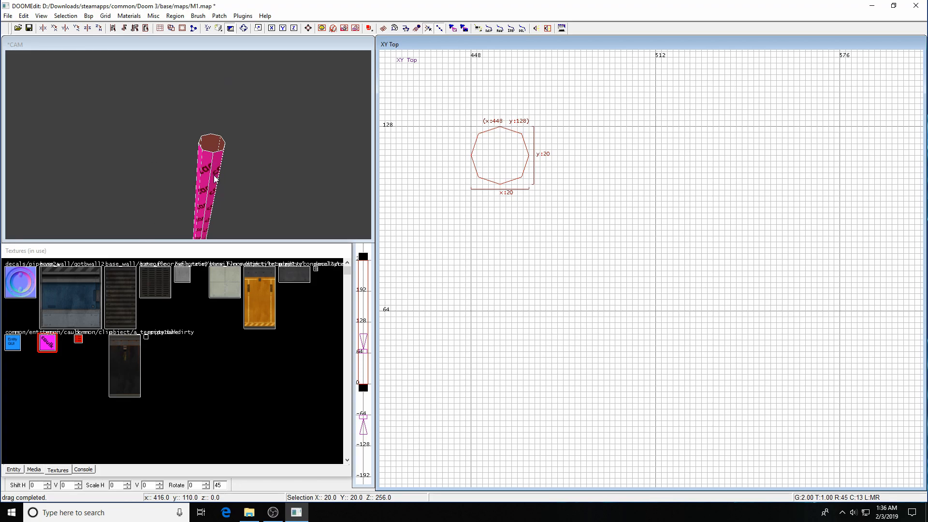
{"action": "key", "text": "Down"}
{"action": "key", "text": "Down"}
{"action": "key", "text": "Down"}
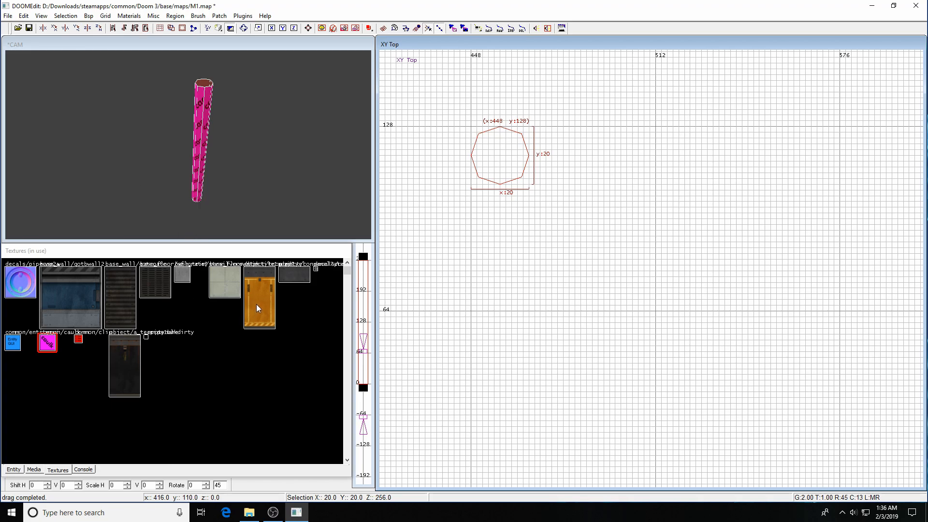
Browse the media library's Textures folders to the object pipe textures.
{"action": "left_click", "coordinate": [36, 469]}
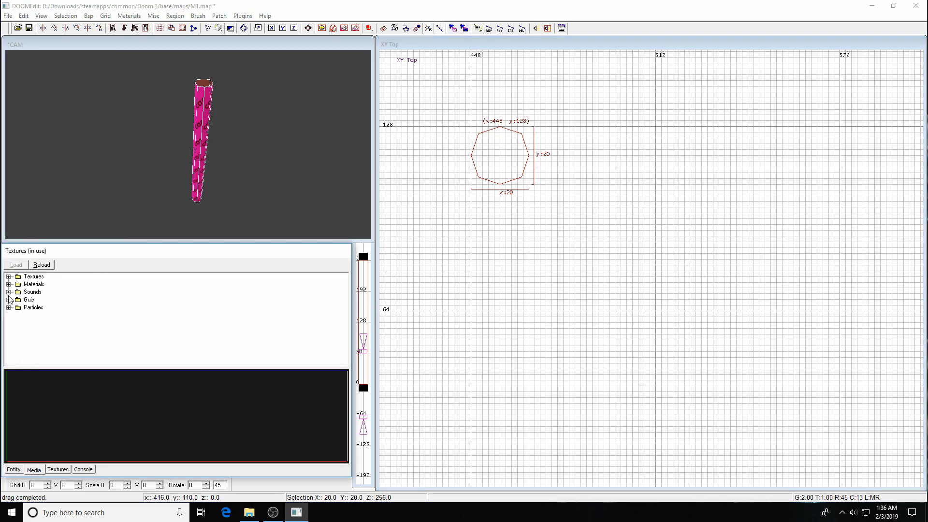
{"action": "left_click", "coordinate": [8, 277]}
{"action": "left_click", "coordinate": [17, 285]}
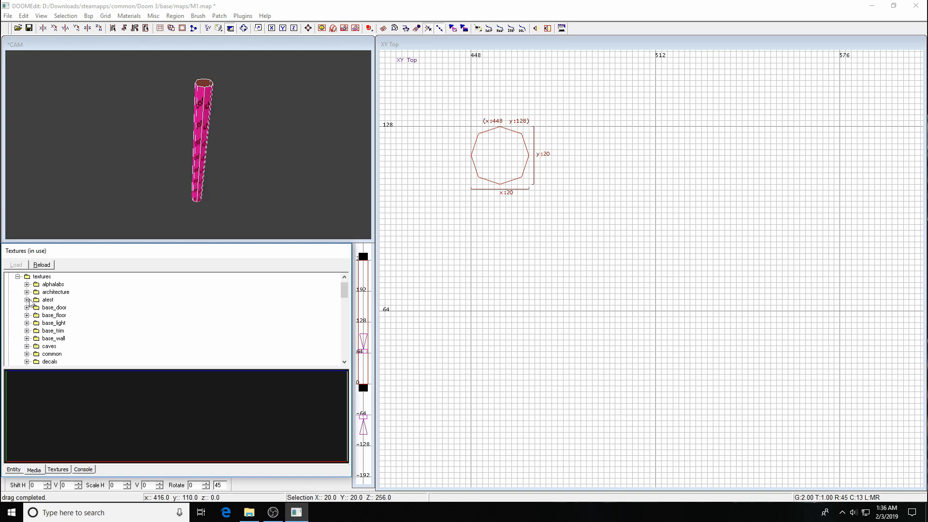
{"action": "scroll", "coordinate": [51, 314], "scroll_direction": "down", "scroll_amount": 2}
{"action": "scroll", "coordinate": [51, 315], "scroll_direction": "down", "scroll_amount": 4}
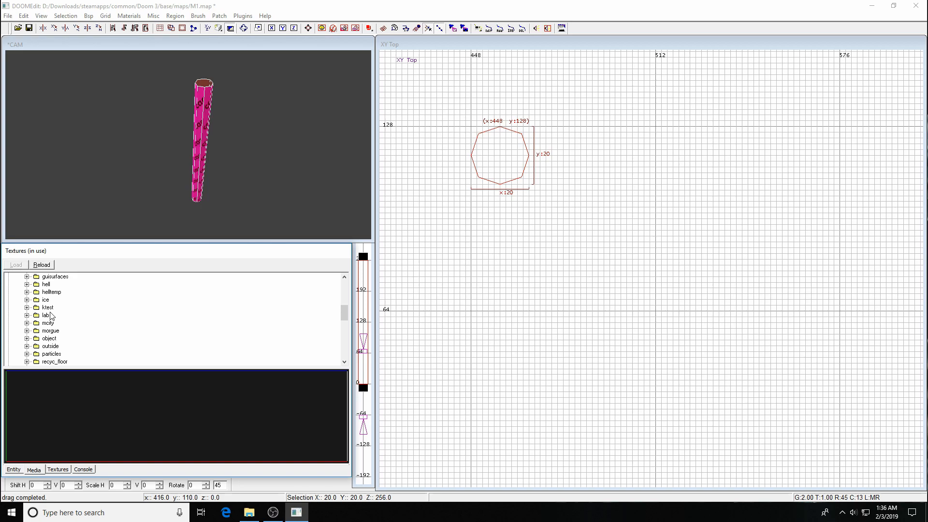
{"action": "left_click", "coordinate": [27, 323]}
{"action": "scroll", "coordinate": [95, 344], "scroll_direction": "down", "scroll_amount": 4}
{"action": "scroll", "coordinate": [94, 342], "scroll_direction": "up", "scroll_amount": 5}
{"action": "scroll", "coordinate": [48, 329], "scroll_direction": "down", "scroll_amount": 1}
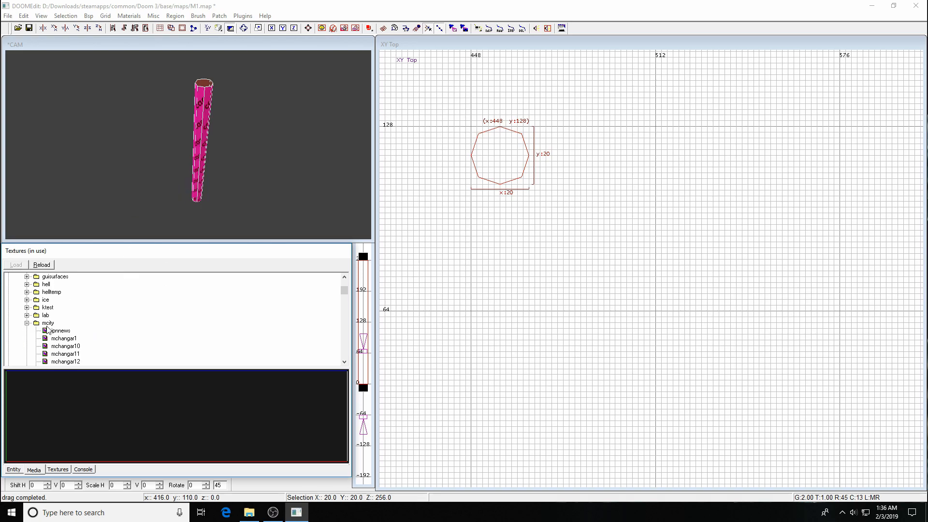
{"action": "left_click", "coordinate": [27, 324]}
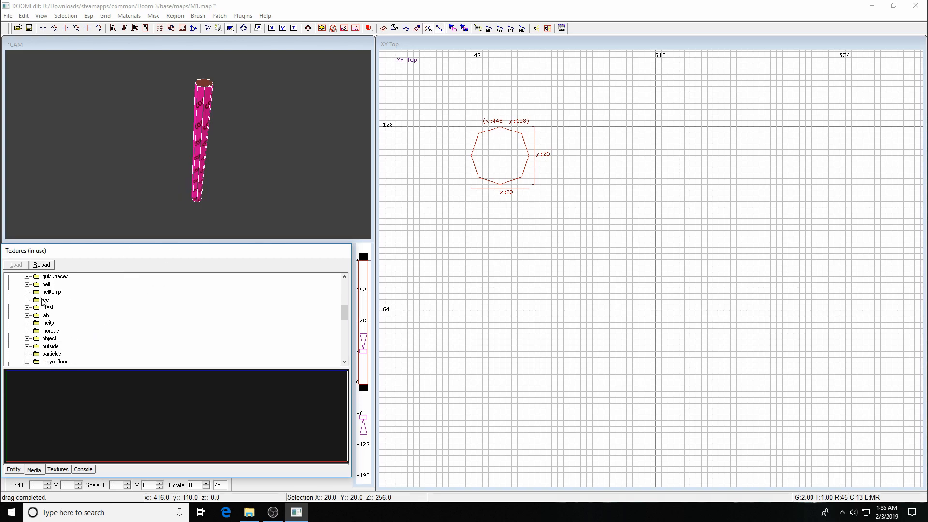
{"action": "left_click", "coordinate": [27, 338]}
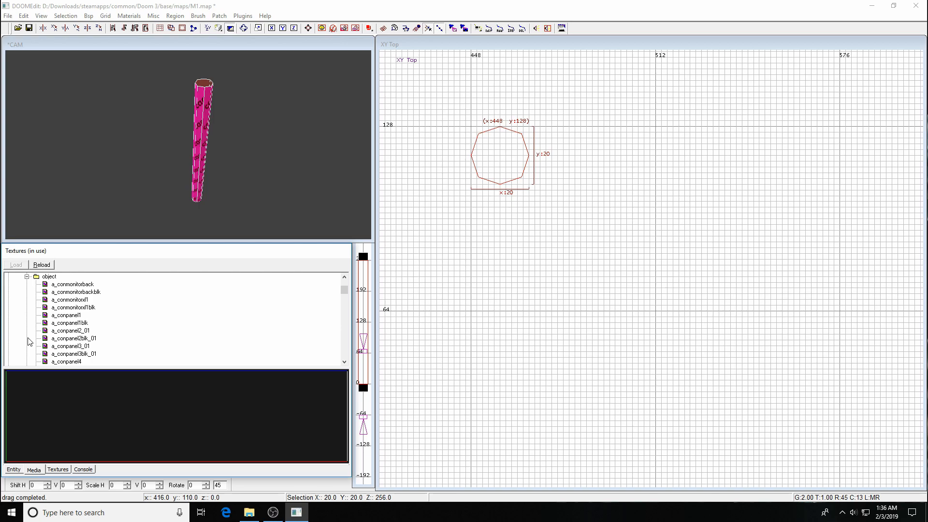
{"action": "scroll", "coordinate": [91, 330], "scroll_direction": "down", "scroll_amount": 5}
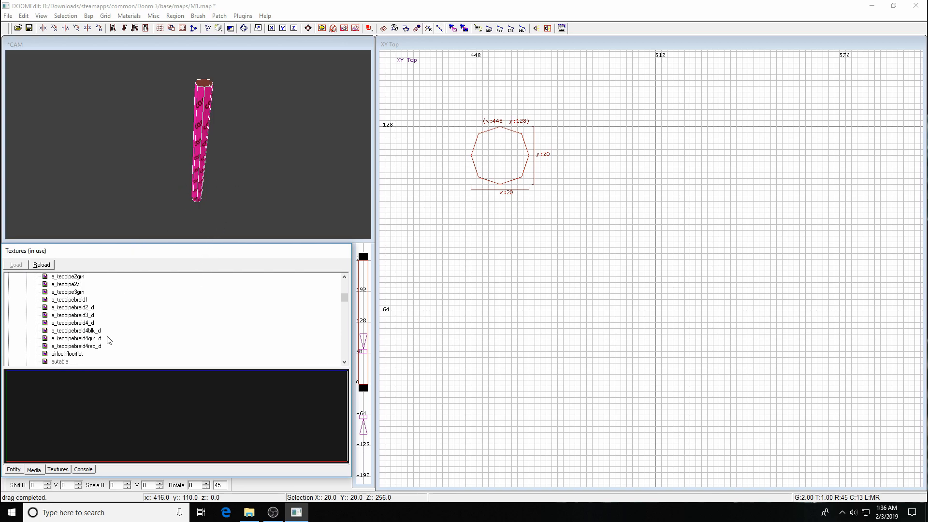
Reselect the octagonal pipe and show the in-use texture thumbnails.
{"action": "left_click", "coordinate": [211, 187]}
{"action": "key", "text": "Escape"}
{"action": "left_click", "coordinate": [202, 154], "text": "shift"}
{"action": "left_click", "coordinate": [58, 469]}
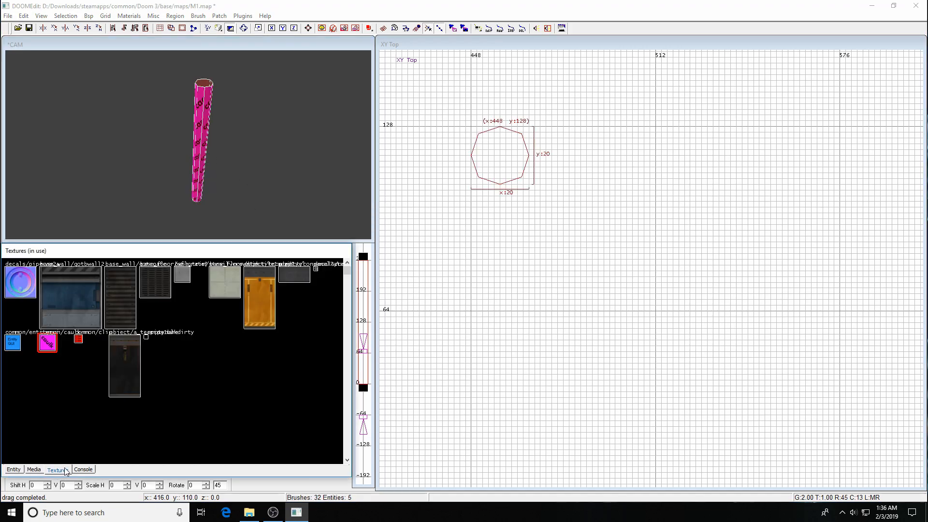
Apply tecpipe1yel to the pipe and fit it using the Surface inspector.
{"action": "left_click", "coordinate": [264, 297]}
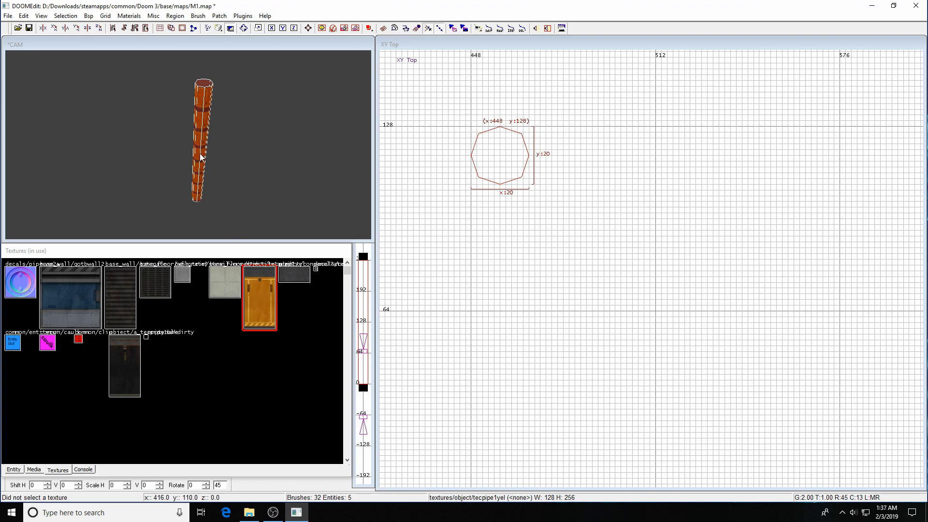
{"action": "key", "text": "Left"}
{"action": "key", "text": "Up"}
{"action": "key", "text": "Up"}
{"action": "key", "text": "Right"}
{"action": "key", "text": "Down"}
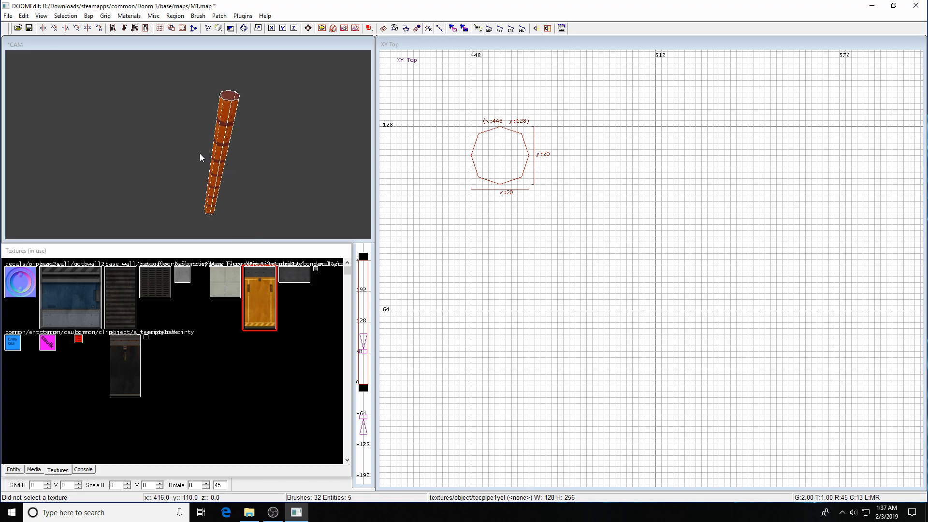
{"action": "key", "text": "s"}
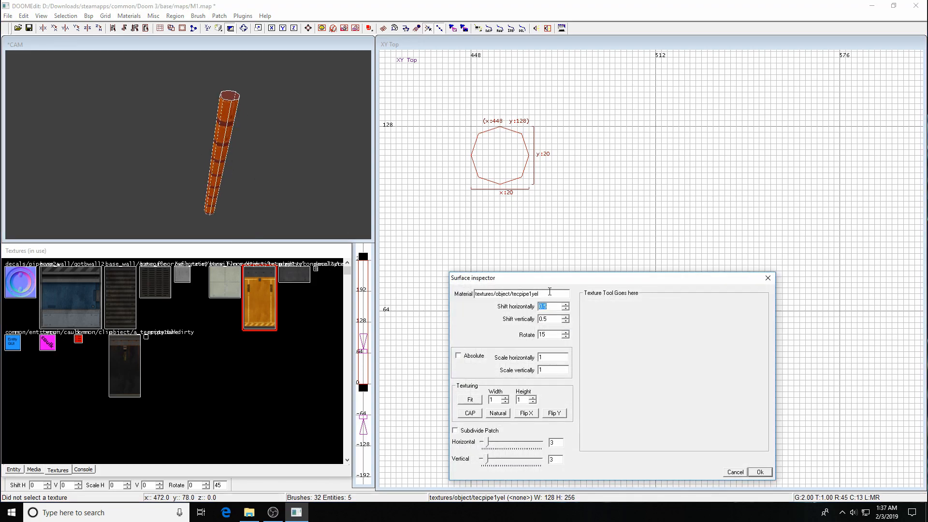
{"action": "left_click_drag", "start_coordinate": [562, 284], "coordinate": [558, 212]}
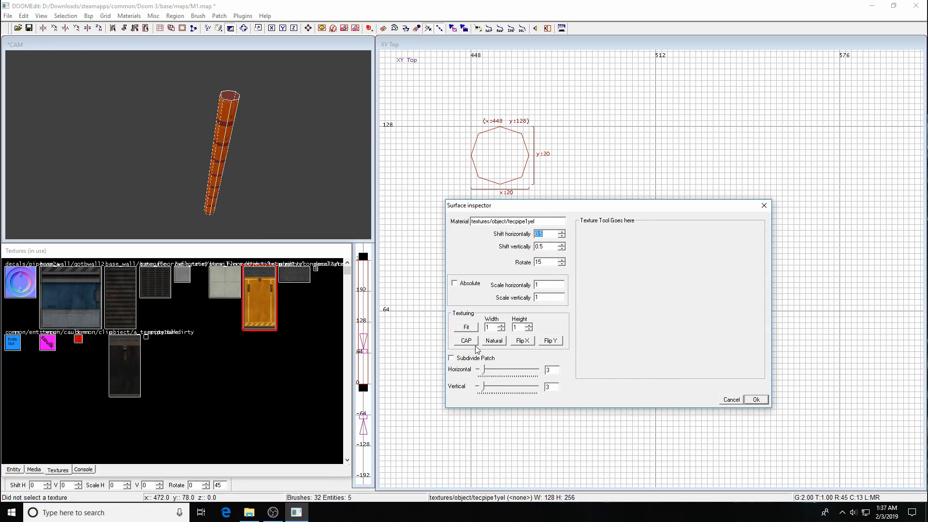
{"action": "left_click", "coordinate": [467, 329]}
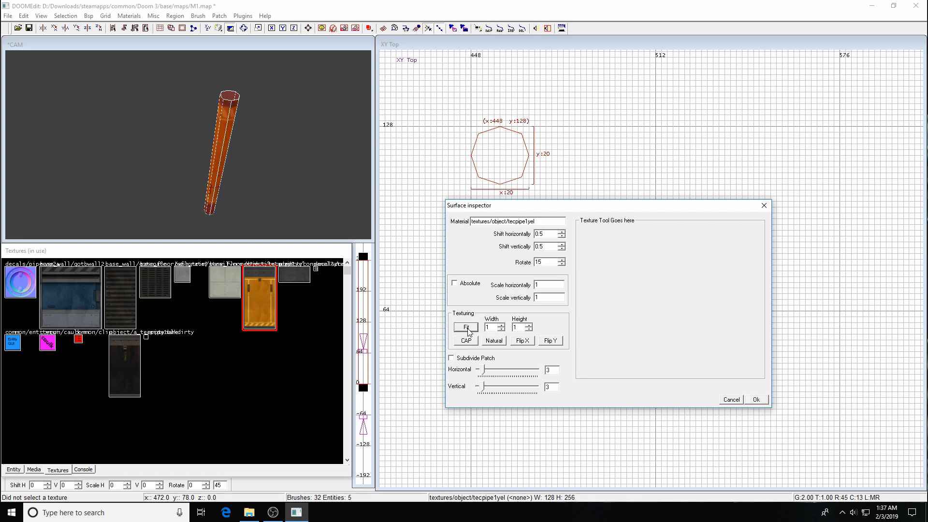
{"action": "key", "text": "Return"}
Unhide the room geometry and reselect the newly textured pipe.
{"action": "key", "text": "Escape"}
{"action": "key", "text": "shift+h"}
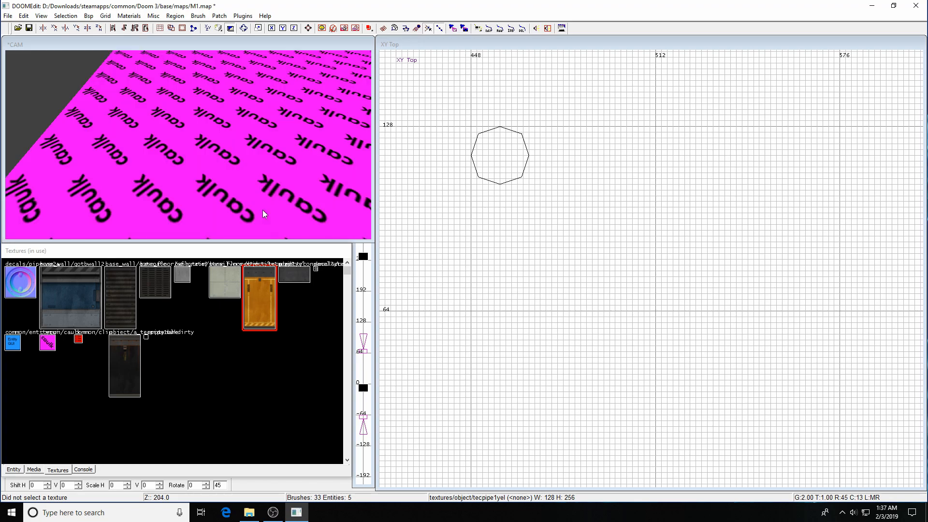
{"action": "key", "text": "c"}
{"action": "key", "text": "c"}
{"action": "key", "text": "c"}
{"action": "key", "text": "c"}
{"action": "key", "text": "c"}
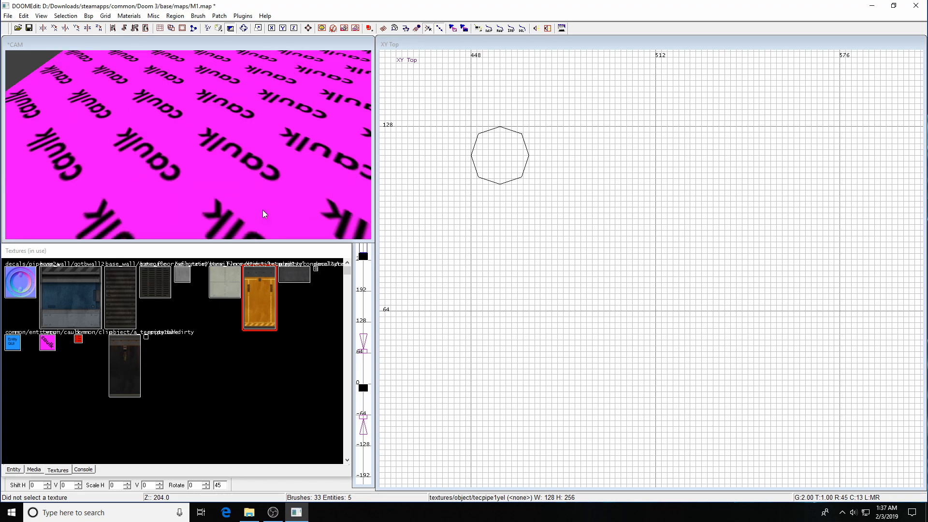
{"action": "key", "text": "Right"}
{"action": "key", "text": "Right"}
{"action": "key", "text": "Right"}
{"action": "key", "text": "Left"}
{"action": "key", "text": "Left"}
{"action": "key", "text": "Left"}
{"action": "key", "text": "Left"}
{"action": "key", "text": "Left"}
{"action": "key", "text": "Left"}
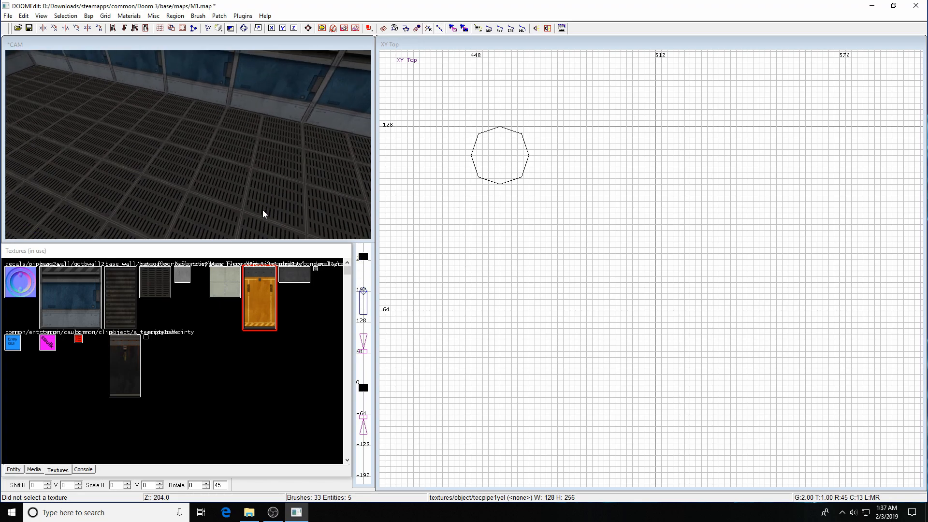
{"action": "key", "text": "a"}
{"action": "key", "text": "a"}
{"action": "key", "text": "a"}
{"action": "key", "text": "a"}
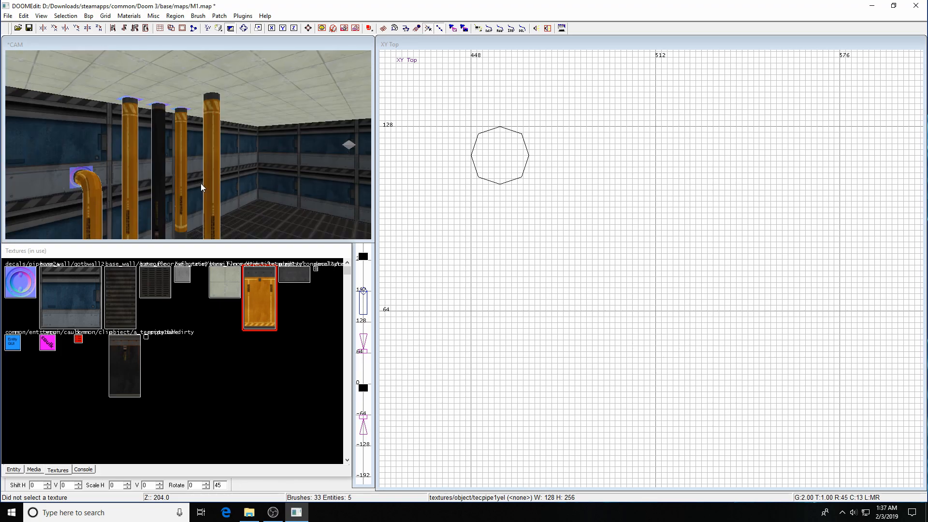
{"action": "left_click", "coordinate": [208, 178], "text": "shift"}
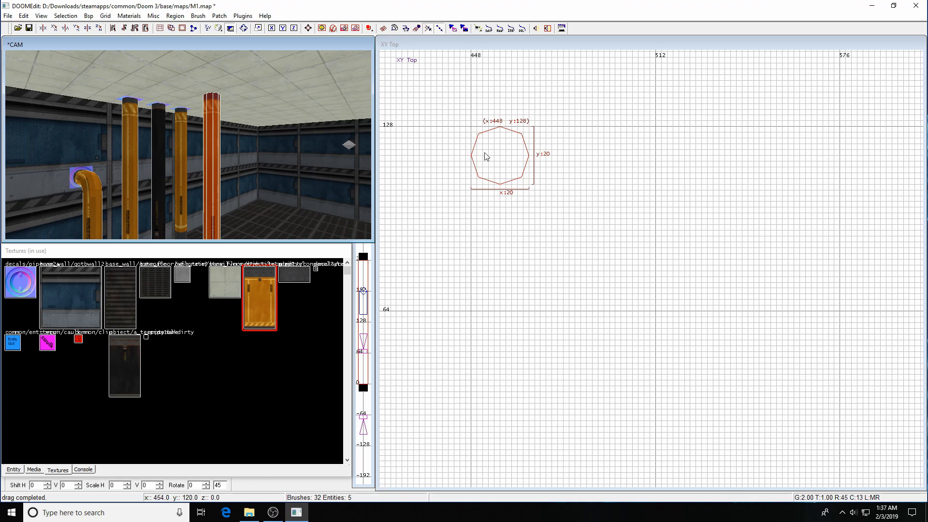
Turn on Subdivide Patch with Horizontal and Vertical subdivisions both at 3.
{"action": "right_click_drag", "start_coordinate": [560, 199], "coordinate": [545, 212]}
{"action": "key", "text": "s"}
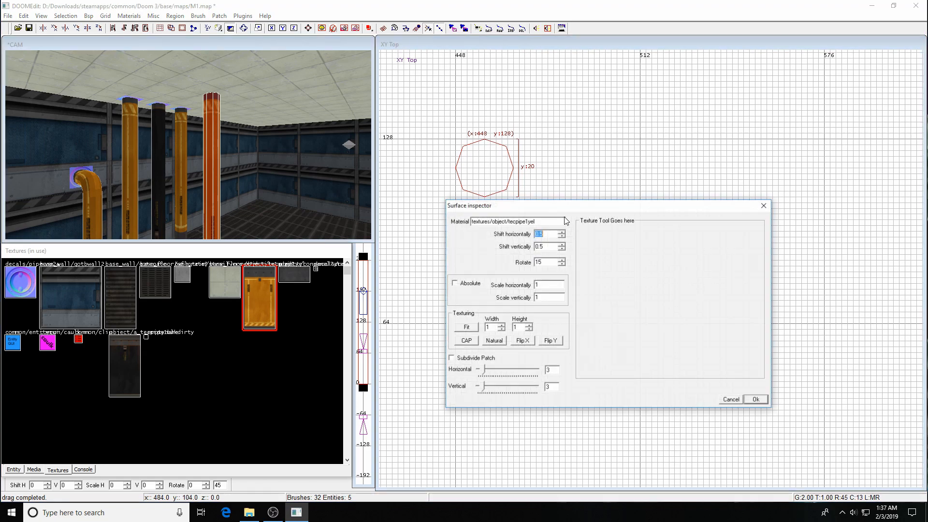
{"action": "left_click_drag", "start_coordinate": [587, 208], "coordinate": [683, 89]}
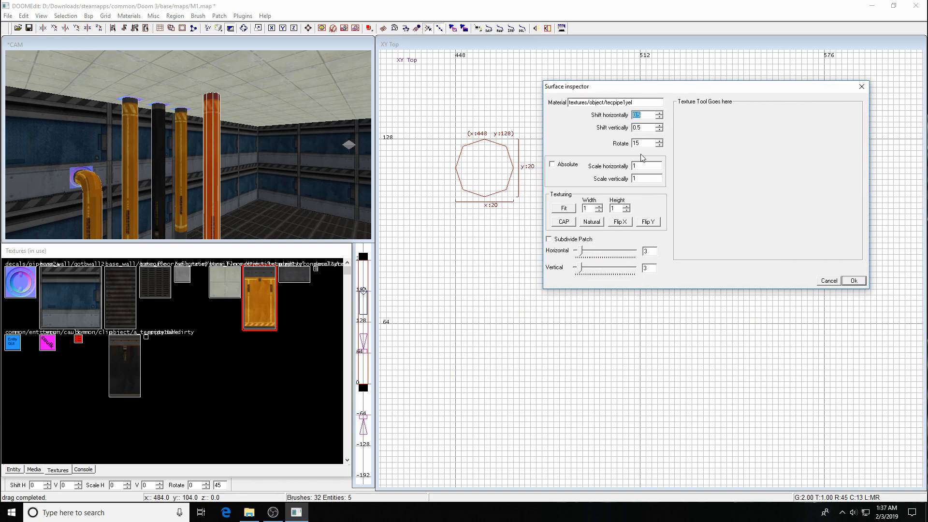
{"action": "left_click", "coordinate": [549, 239]}
{"action": "left_click_drag", "start_coordinate": [580, 273], "coordinate": [582, 254]}
{"action": "left_click", "coordinate": [582, 251]}
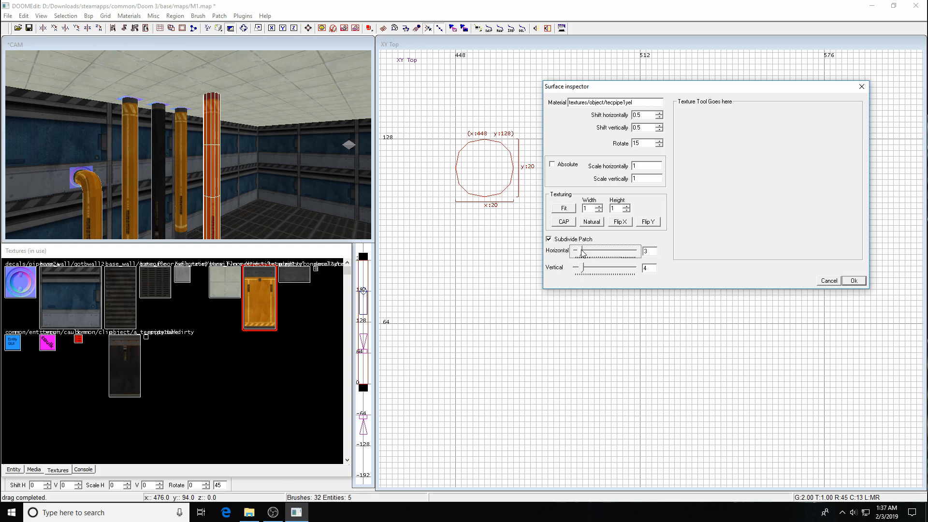
{"action": "left_click_drag", "start_coordinate": [583, 253], "coordinate": [640, 254]}
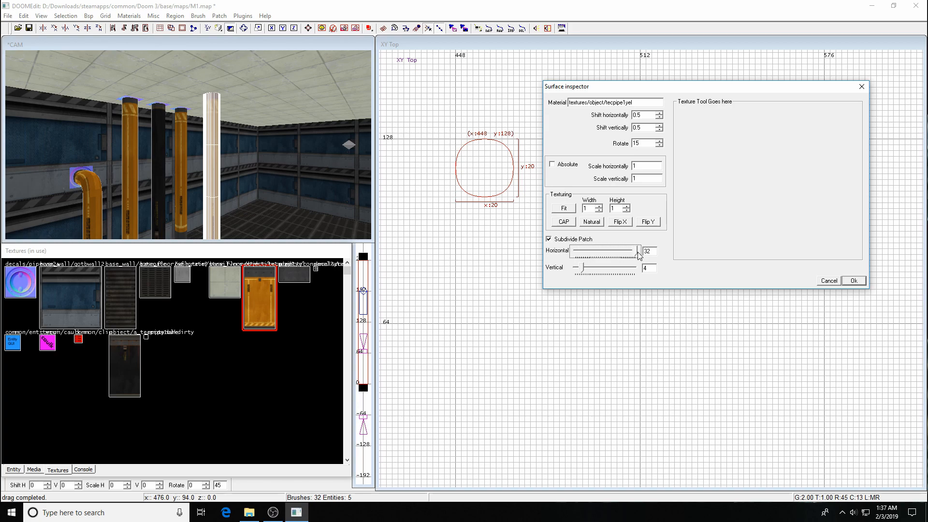
{"action": "left_click_drag", "start_coordinate": [639, 254], "coordinate": [583, 260]}
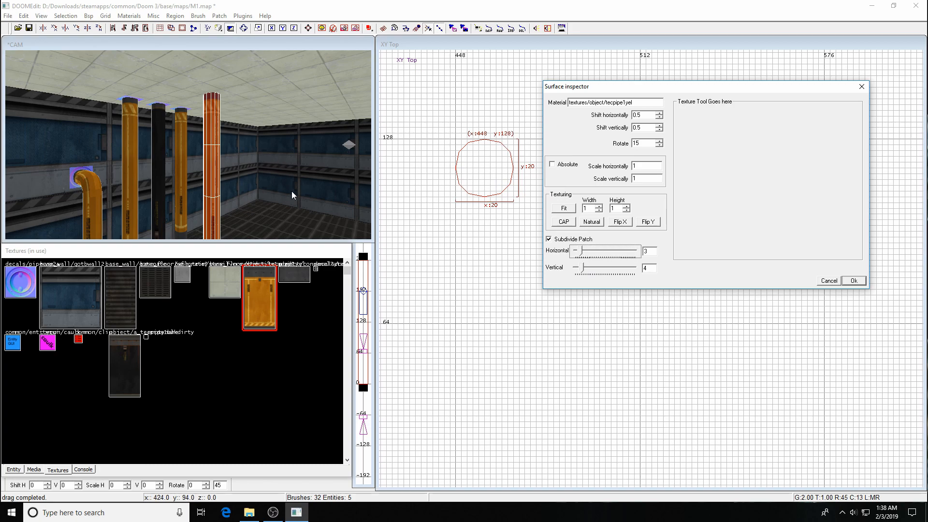
{"action": "key", "text": "Right"}
{"action": "key", "text": "Right"}
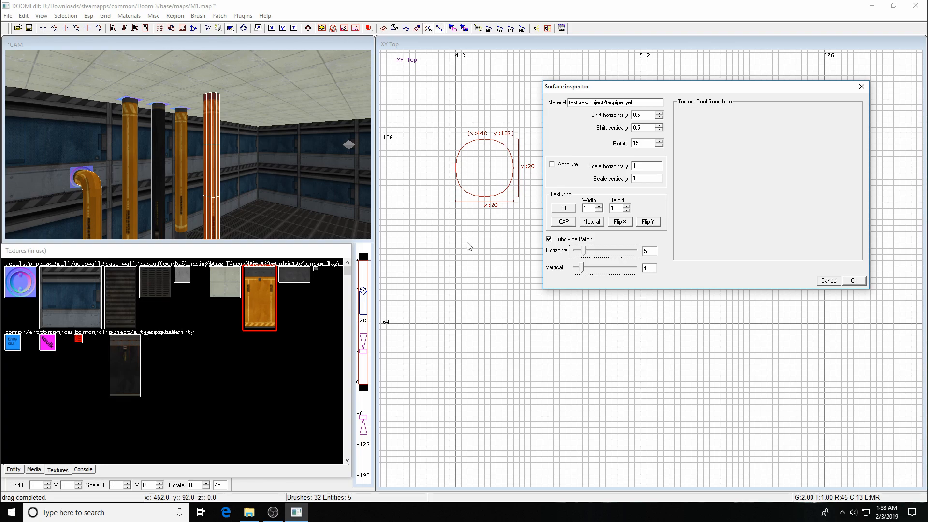
{"action": "left_click_drag", "start_coordinate": [585, 251], "coordinate": [577, 253]}
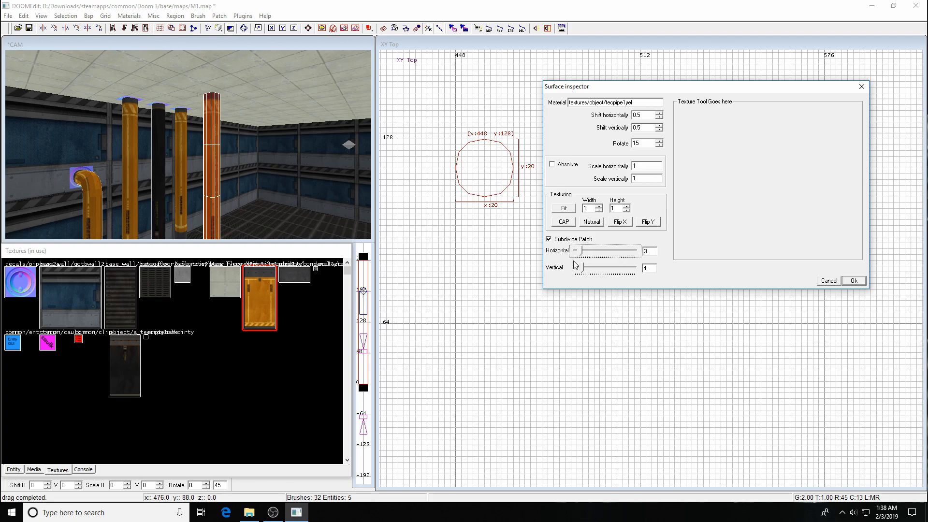
{"action": "left_click", "coordinate": [577, 272]}
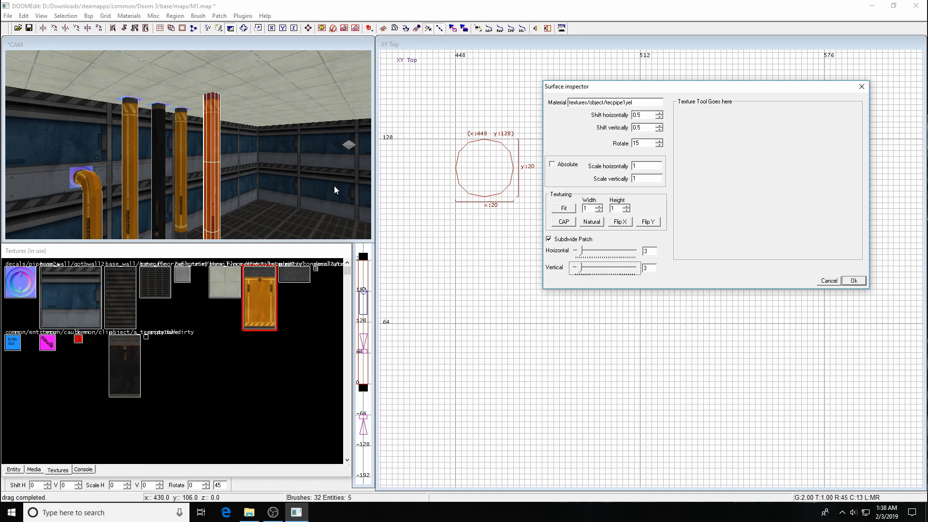
{"action": "key", "text": "Escape"}
{"action": "key", "text": "Escape"}
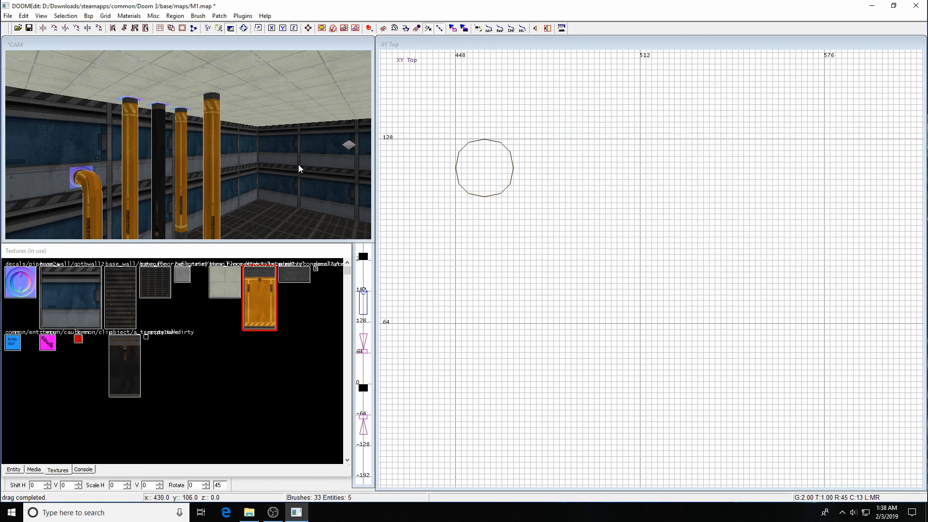
{"action": "key", "text": "Left"}
{"action": "key", "text": "Down"}
{"action": "key", "text": "Down"}
{"action": "key", "text": "Down"}
{"action": "key", "text": "Down"}
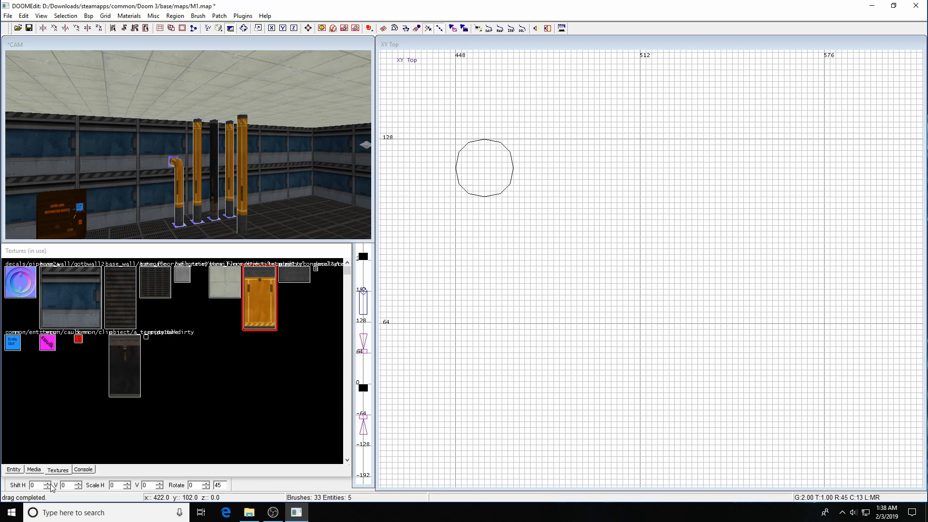
{"action": "left_click", "coordinate": [34, 470]}
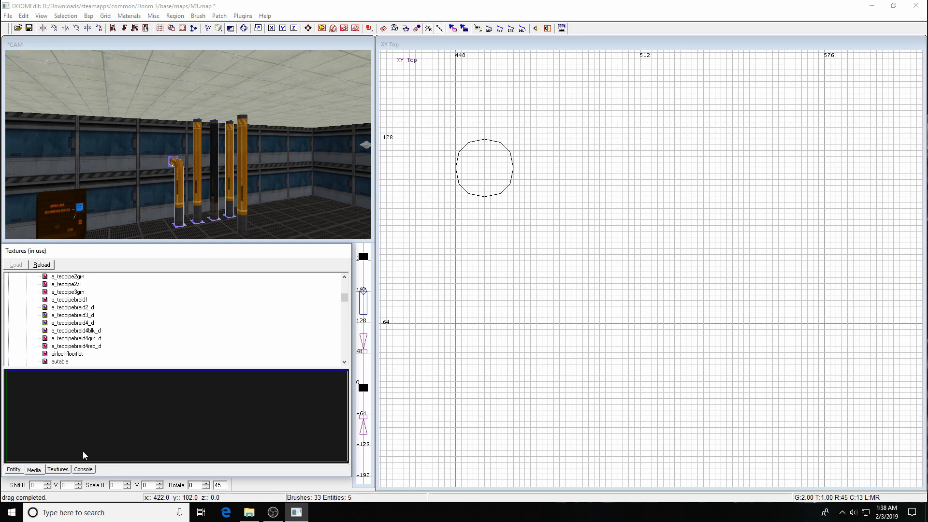
{"action": "left_click", "coordinate": [56, 470]}
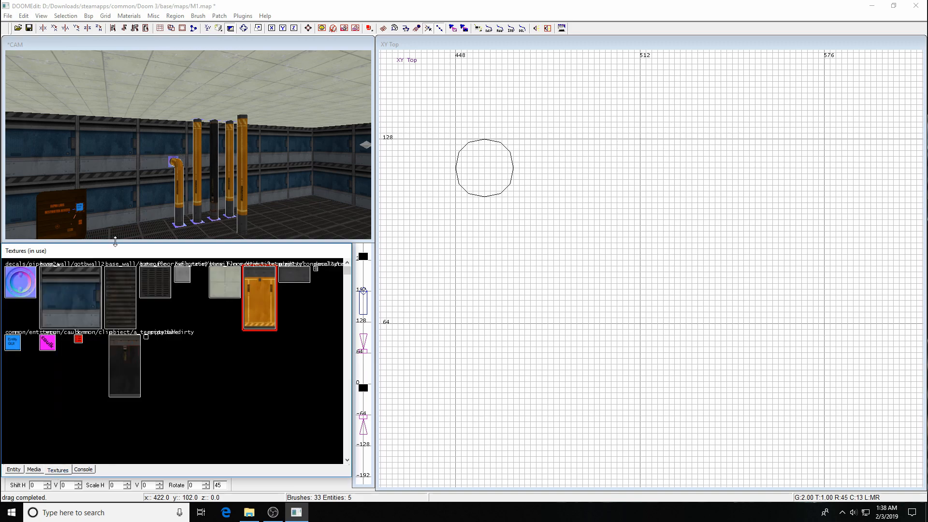
{"action": "right_click_drag", "start_coordinate": [492, 182], "coordinate": [515, 204]}
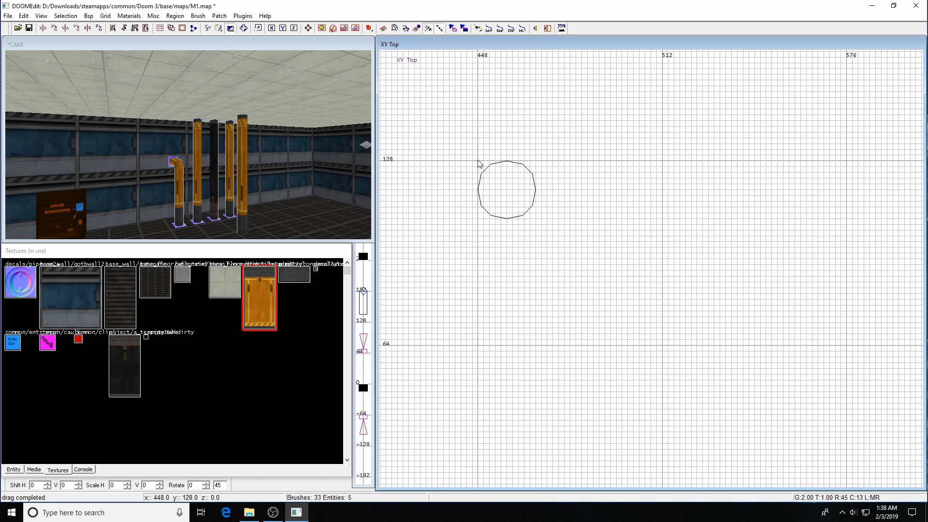
Draw a new brush and size it to 28×28 at x 444, y 132.
{"action": "left_click_drag", "start_coordinate": [479, 164], "coordinate": [541, 230]}
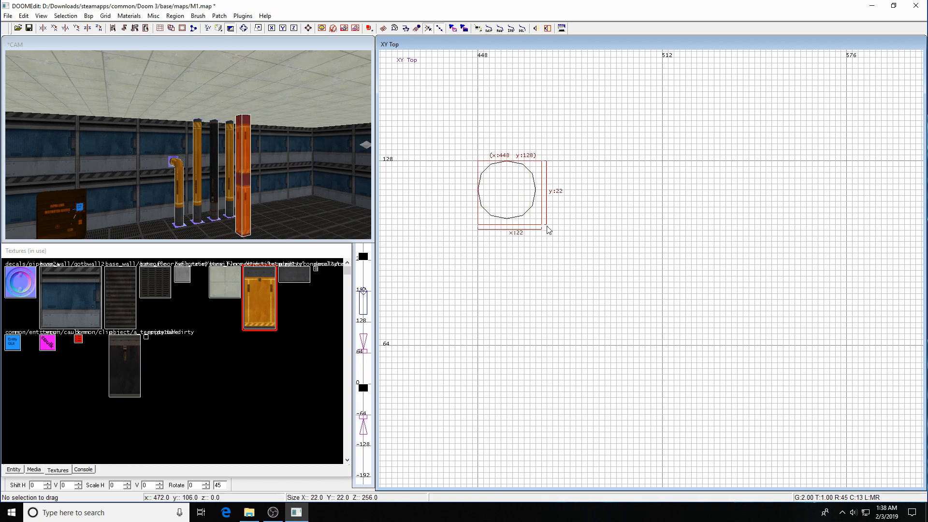
{"action": "left_click_drag", "start_coordinate": [549, 230], "coordinate": [550, 230]}
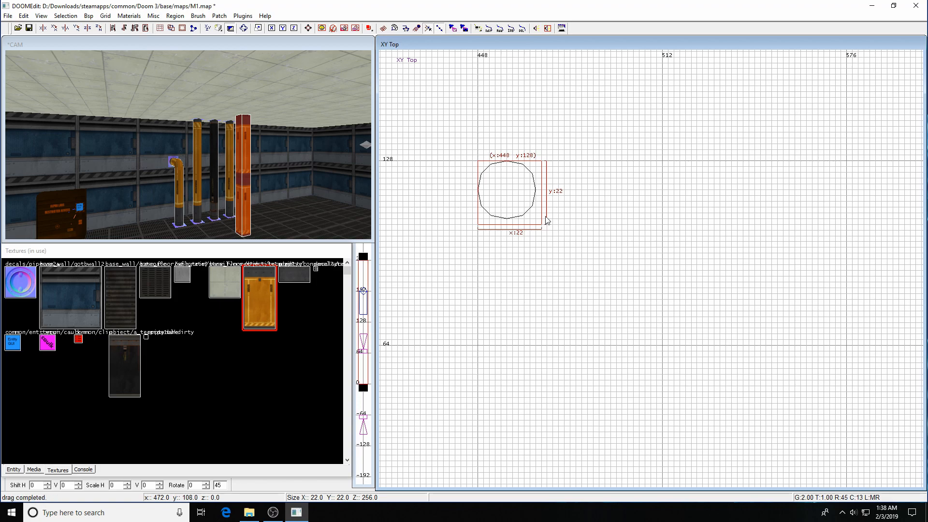
{"action": "left_click_drag", "start_coordinate": [508, 149], "coordinate": [541, 125]}
{"action": "left_click_drag", "start_coordinate": [543, 200], "coordinate": [537, 209]}
Apply caulk, shrink the brush to a short box near z 90, and move it to x 520.
{"action": "key", "text": "ctrl+Tab"}
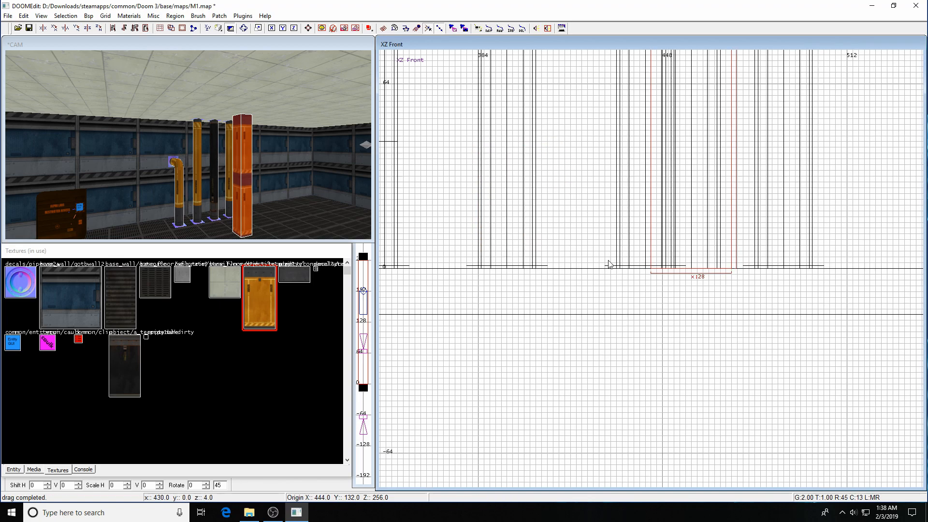
{"action": "scroll", "coordinate": [599, 278], "scroll_direction": "down", "scroll_amount": 2}
{"action": "scroll", "coordinate": [614, 255], "scroll_direction": "down", "scroll_amount": 3}
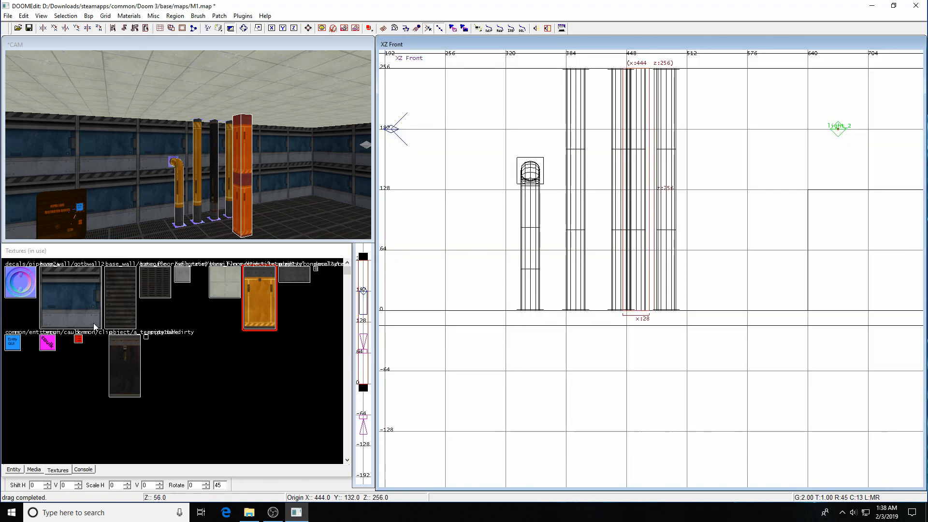
{"action": "left_click", "coordinate": [47, 342]}
{"action": "right_click_drag", "start_coordinate": [748, 150], "coordinate": [702, 202]}
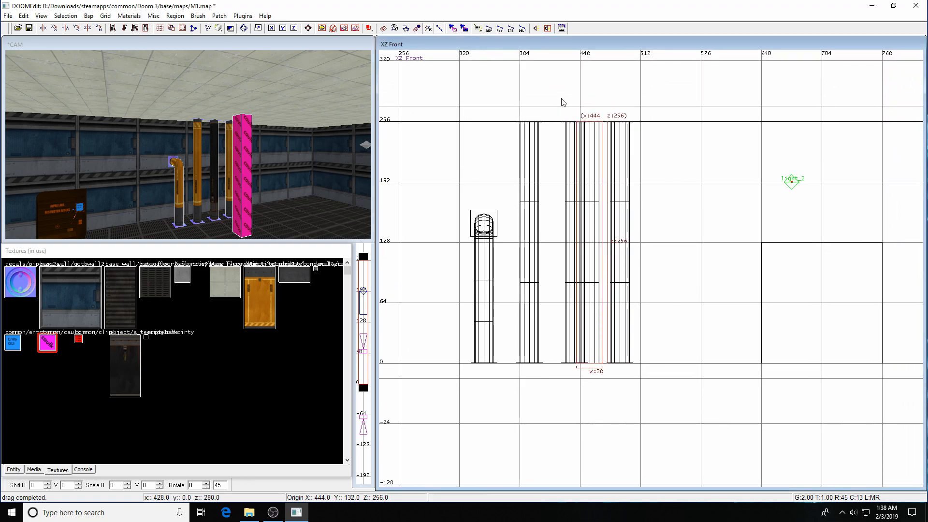
{"action": "mouse_move", "coordinate": [582, 88]}
{"action": "left_mouse_down"}
{"action": "mouse_move", "coordinate": [598, 128]}
{"action": "mouse_move", "coordinate": [595, 244]}
{"action": "left_mouse_up"}
{"action": "left_click_drag", "start_coordinate": [593, 429], "coordinate": [601, 327]}
{"action": "left_click_drag", "start_coordinate": [595, 289], "coordinate": [667, 283]}
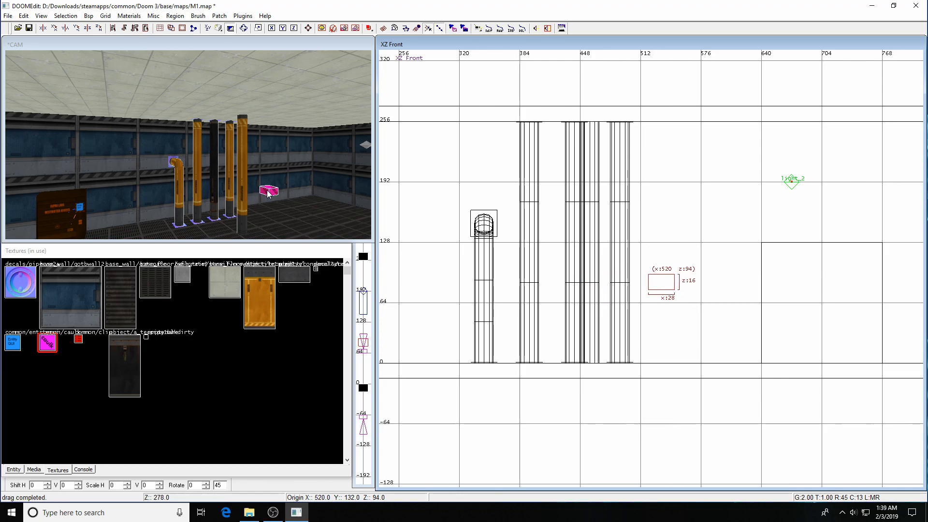
Convert the box into a 3×3 simple patch mesh.
{"action": "left_click", "coordinate": [220, 17]}
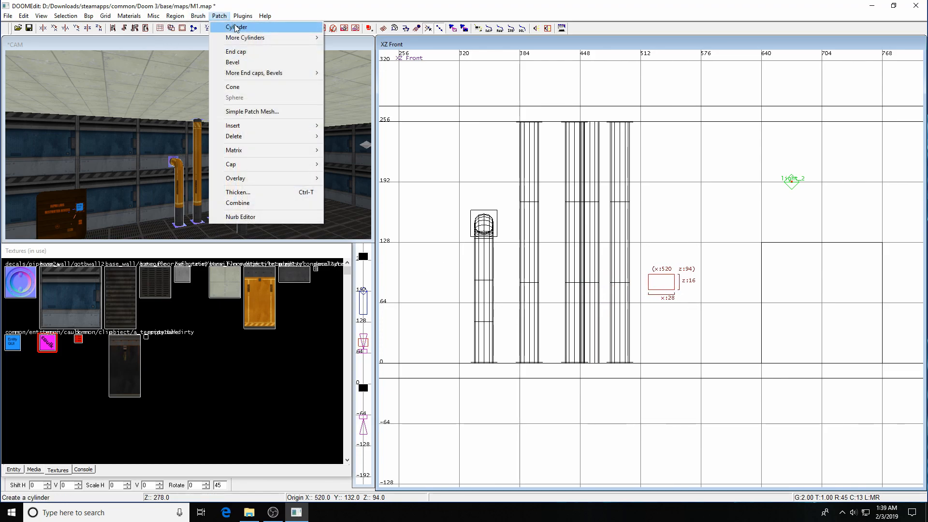
{"action": "left_click", "coordinate": [242, 112]}
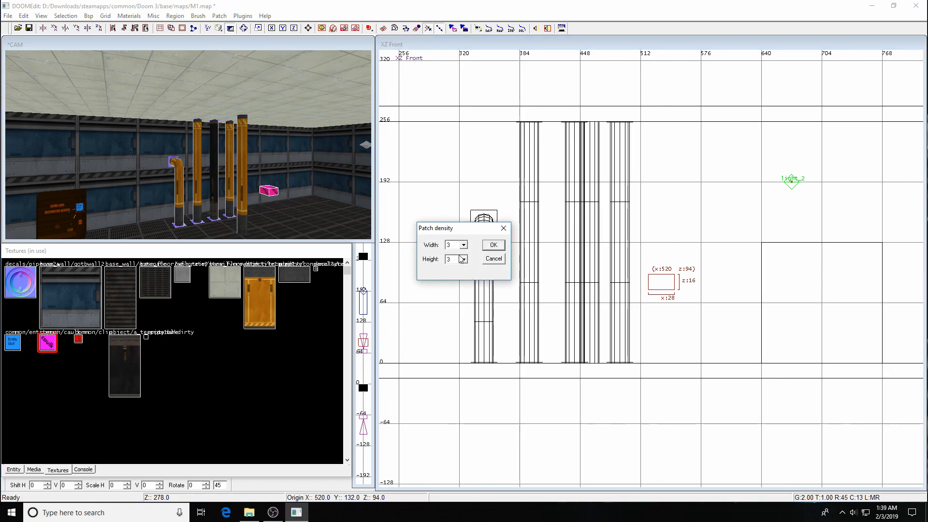
{"action": "left_click", "coordinate": [493, 245]}
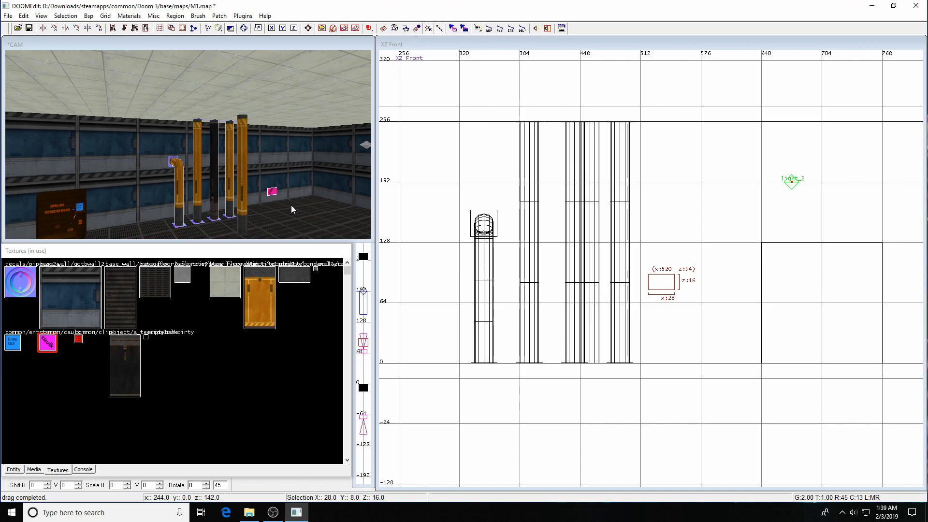
{"action": "key", "text": "Left"}
{"action": "key", "text": "c"}
{"action": "key", "text": "c"}
{"action": "key", "text": "Right"}
{"action": "key", "text": "Right"}
{"action": "key", "text": "Up"}
{"action": "key", "text": "Up"}
{"action": "key", "text": "Up"}
{"action": "key", "text": "Up"}
{"action": "key", "text": "Up"}
{"action": "key", "text": "Up"}
{"action": "key", "text": "Up"}
{"action": "key", "text": "Up"}
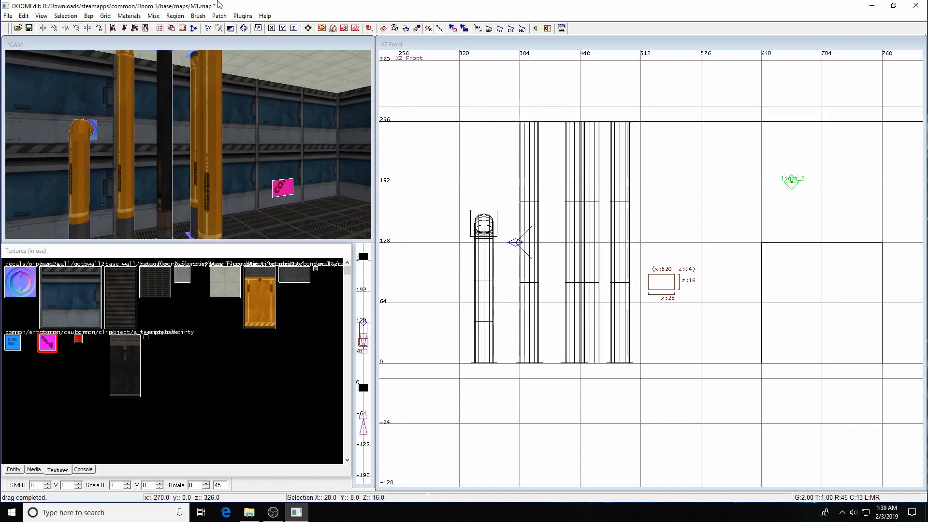
Rotate the patch about Z, Y and X until it lies flat.
{"action": "left_click", "coordinate": [98, 29]}
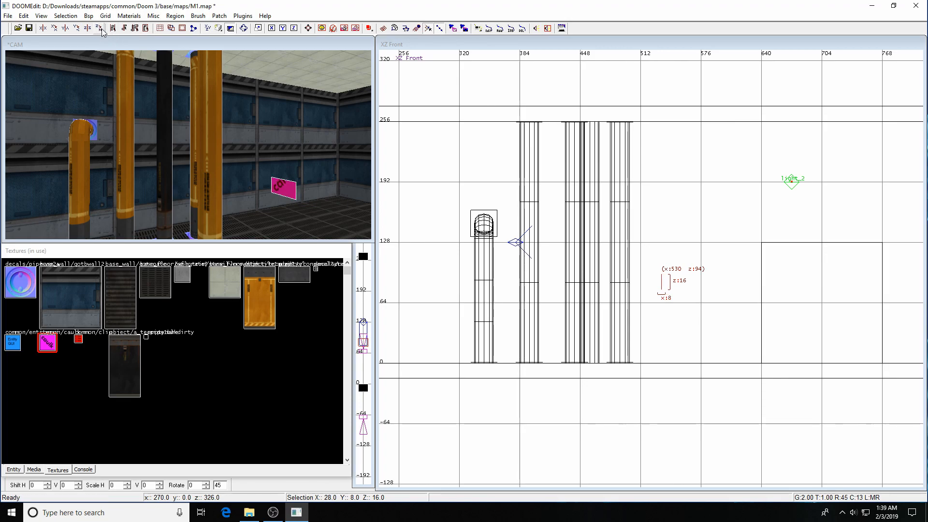
{"action": "left_click", "coordinate": [99, 29]}
{"action": "left_click", "coordinate": [77, 29]}
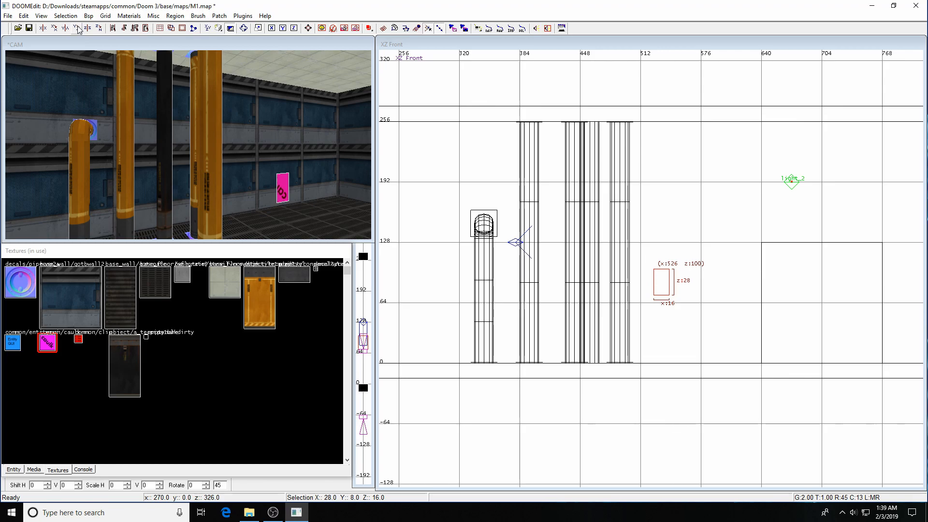
{"action": "left_click", "coordinate": [77, 28]}
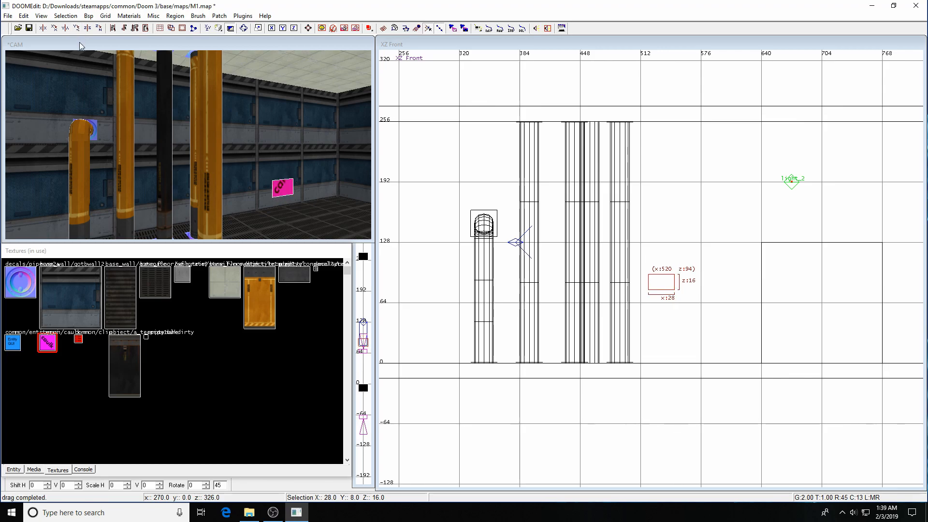
{"action": "left_click", "coordinate": [55, 28]}
{"action": "key", "text": "ctrl+Tab"}
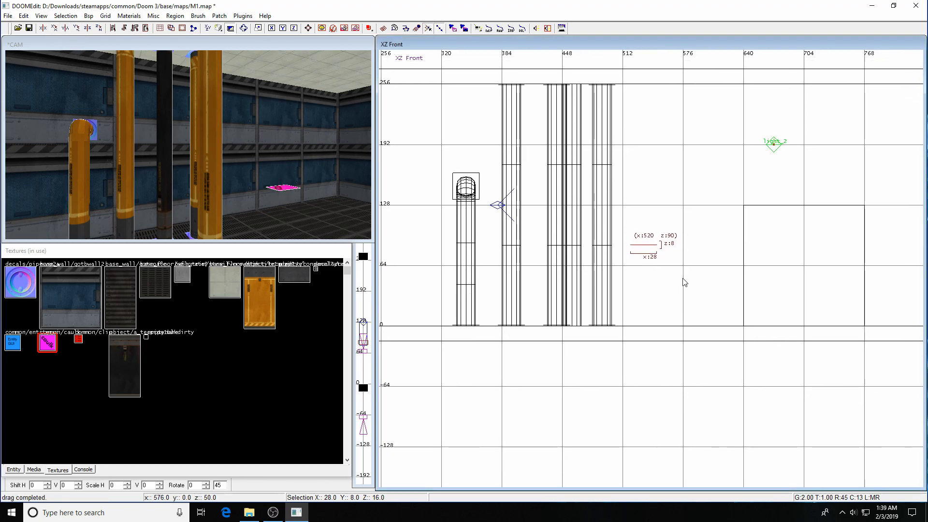
Resize the flat patch to a 24×24 square in the top view.
{"action": "key", "text": "ctrl+Tab"}
{"action": "scroll", "coordinate": [687, 267], "scroll_direction": "up", "scroll_amount": 3}
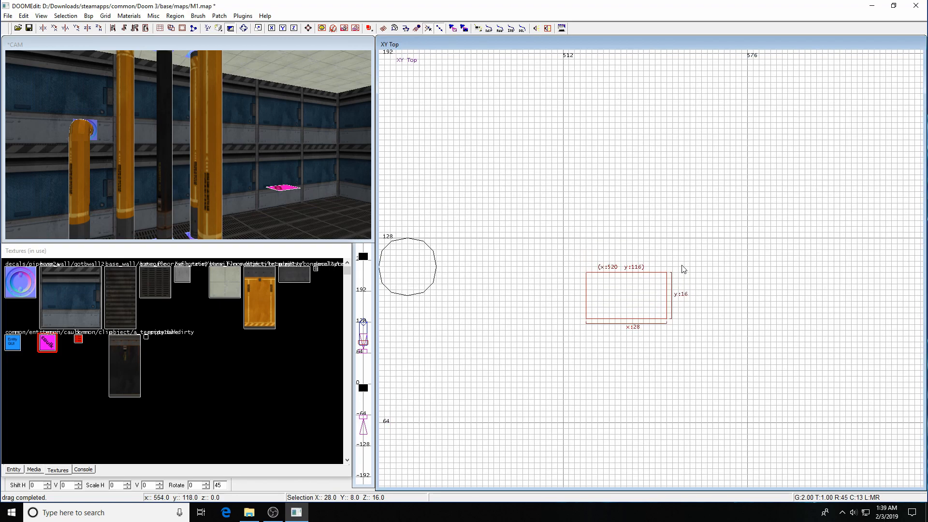
{"action": "left_click_drag", "start_coordinate": [627, 256], "coordinate": [629, 231]}
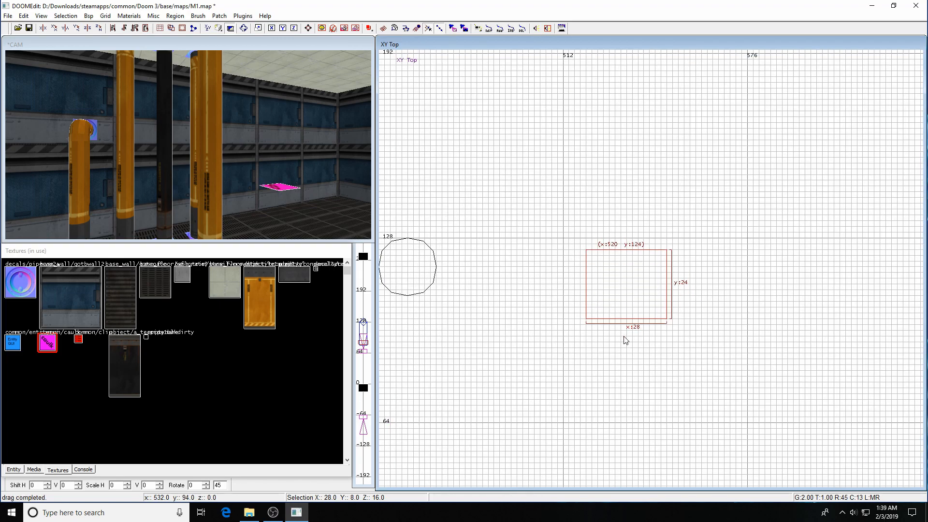
{"action": "left_click_drag", "start_coordinate": [712, 305], "coordinate": [705, 304]}
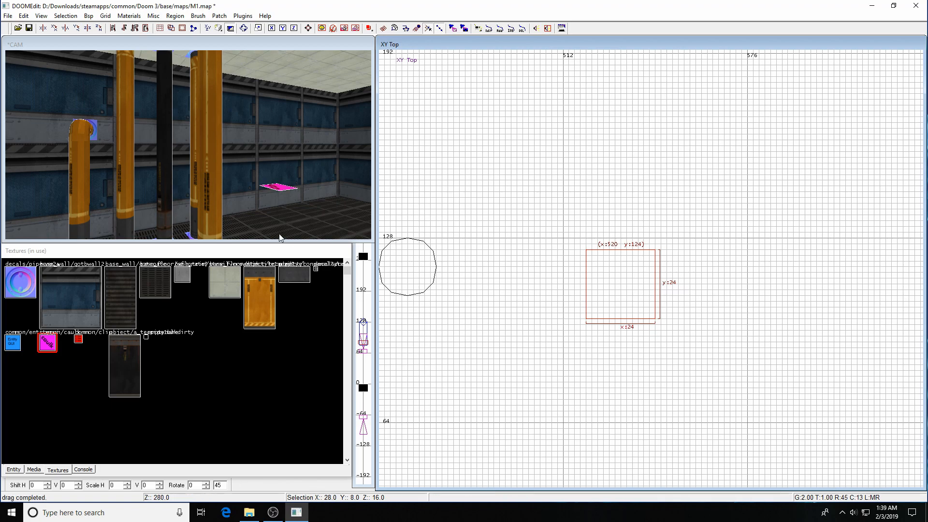
{"action": "key", "text": "d"}
{"action": "key", "text": "d"}
{"action": "key", "text": "c"}
{"action": "key", "text": "c"}
{"action": "key", "text": "Up"}
{"action": "key", "text": "Up"}
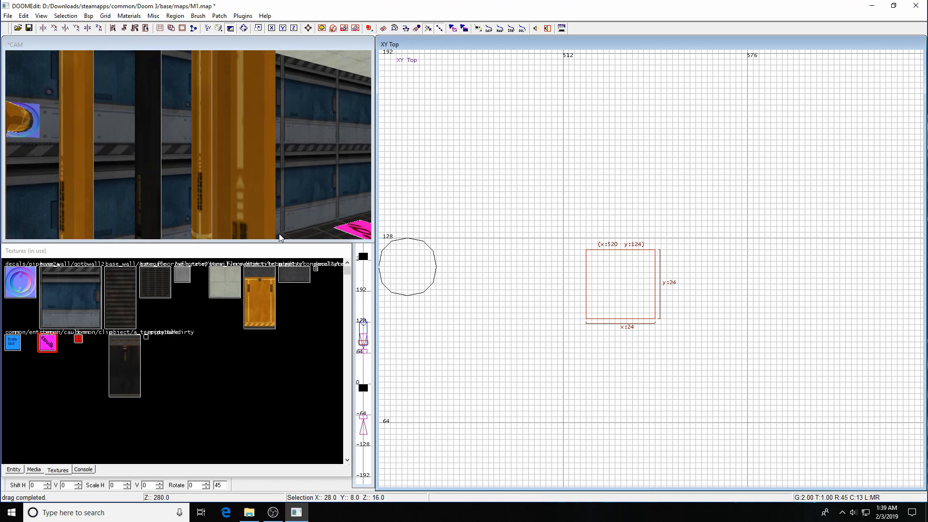
{"action": "key", "text": "Right"}
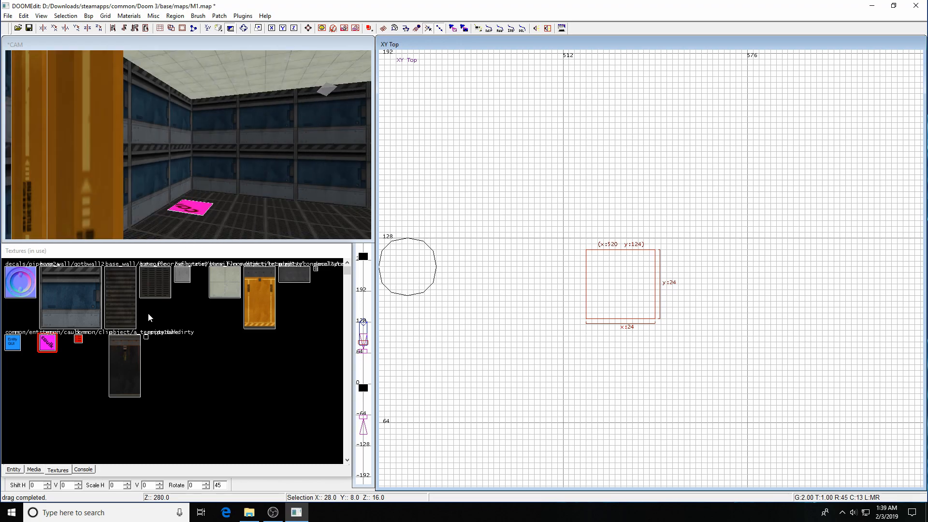
Apply the pipecap2a decal and fit it across the patch.
{"action": "left_click", "coordinate": [22, 287]}
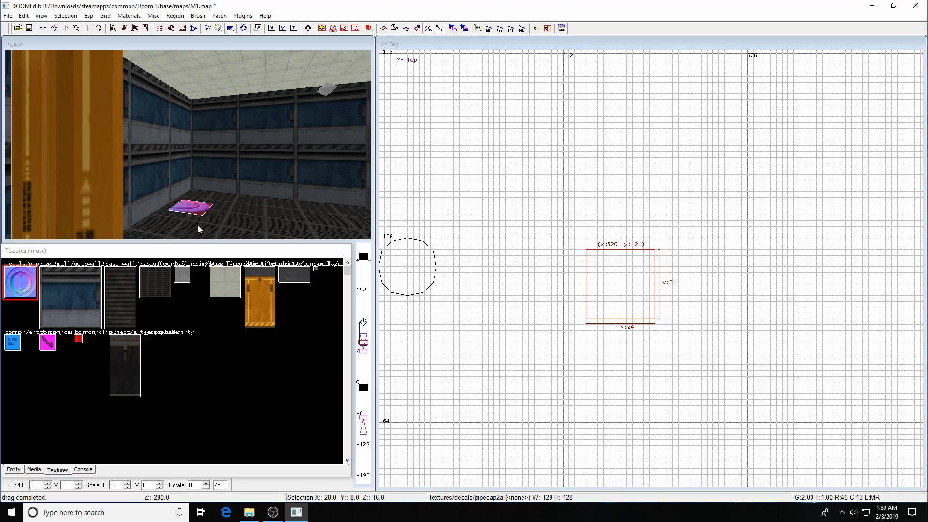
{"action": "right_click_drag", "start_coordinate": [572, 206], "coordinate": [548, 191]}
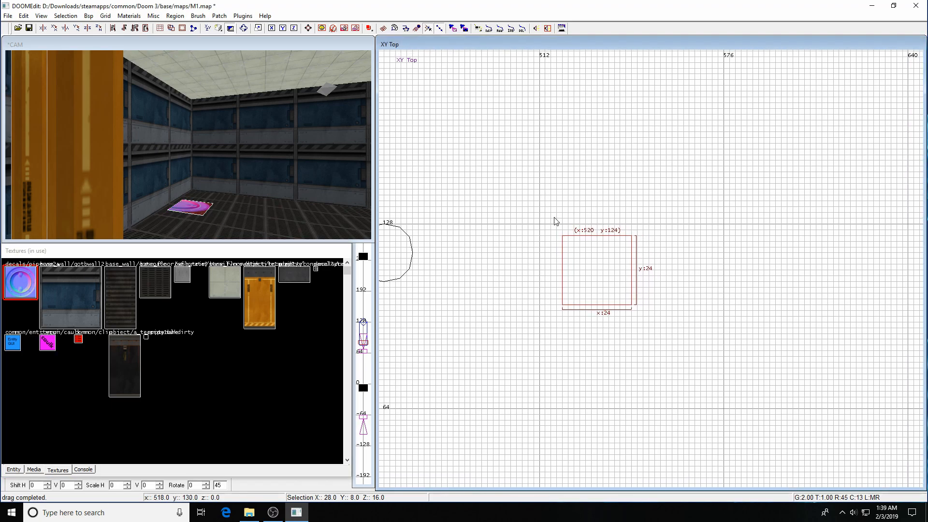
{"action": "key", "text": "s"}
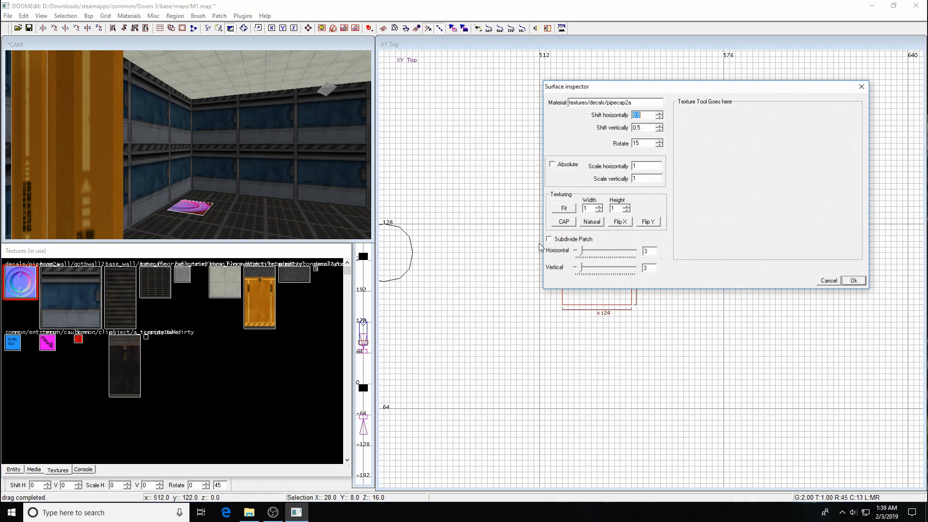
{"action": "left_click", "coordinate": [565, 208]}
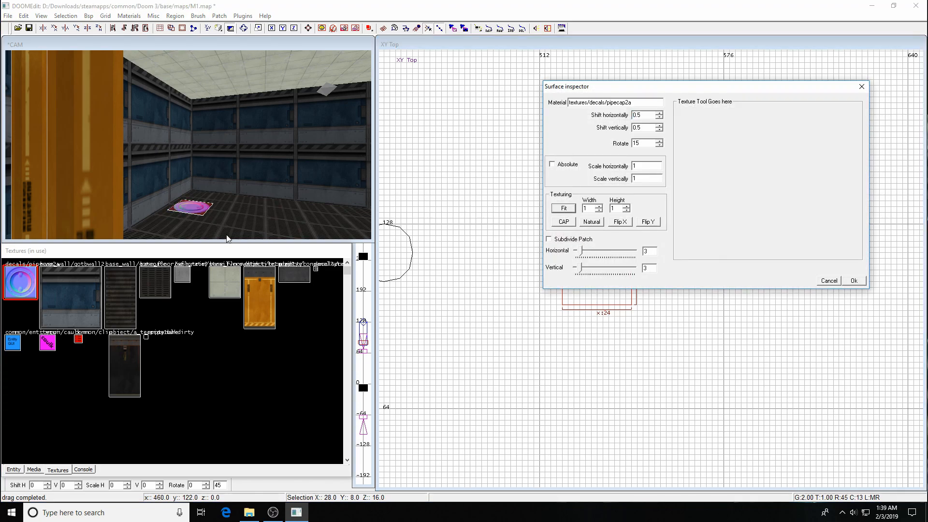
{"action": "left_click", "coordinate": [854, 280]}
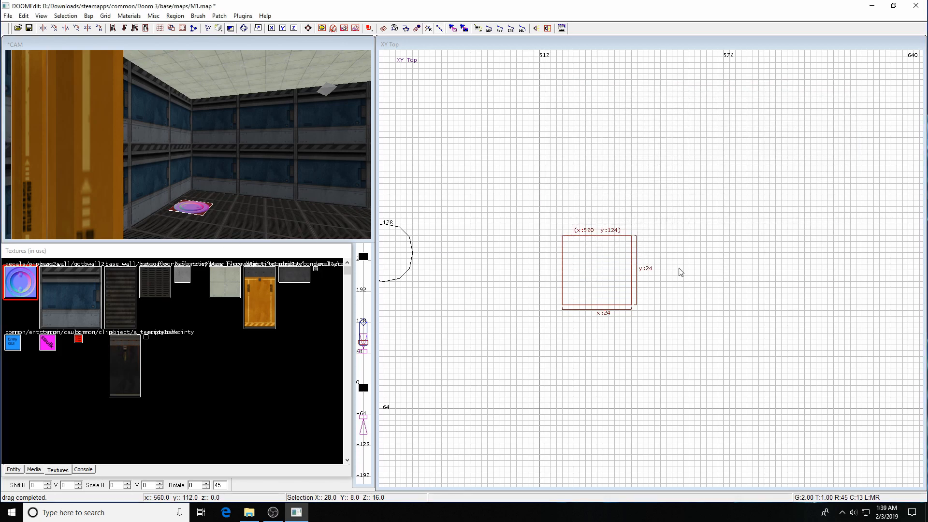
Move the decal patch left onto the pipe at about x 446.
{"action": "right_click_drag", "start_coordinate": [665, 271], "coordinate": [659, 270]}
{"action": "mouse_move", "coordinate": [793, 220]}
{"action": "left_mouse_down"}
{"action": "mouse_move", "coordinate": [575, 220]}
{"action": "mouse_move", "coordinate": [577, 198]}
{"action": "mouse_move", "coordinate": [578, 206]}
{"action": "left_mouse_up"}
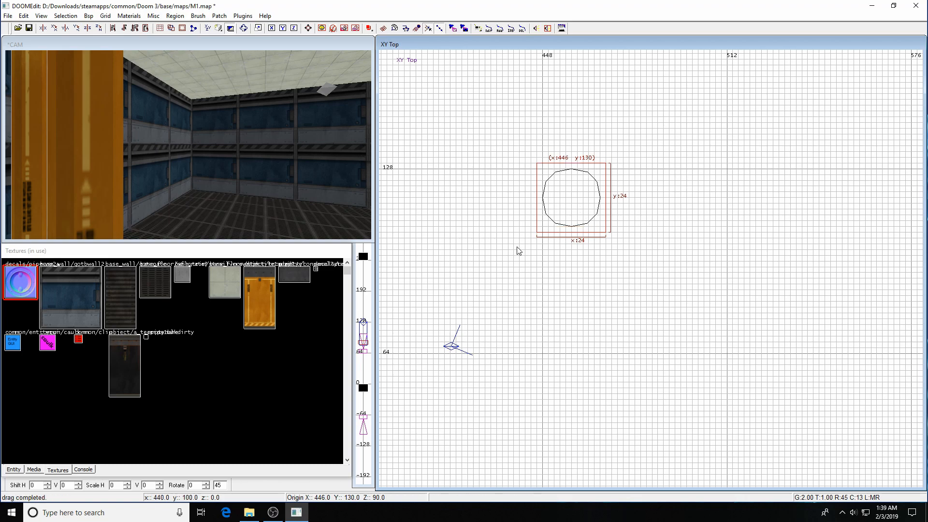
{"action": "key", "text": "z"}
{"action": "key", "text": "z"}
{"action": "key", "text": "Left"}
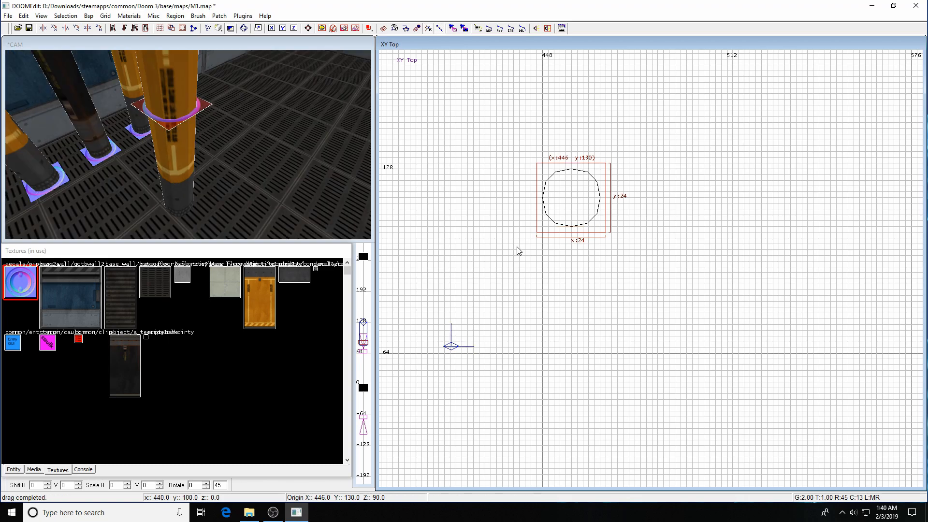
Lower the patch to z 5 at the pipe base on a 1-unit grid in the front view.
{"action": "key", "text": "ctrl+Tab"}
{"action": "right_click_drag", "start_coordinate": [797, 192], "coordinate": [710, 72]}
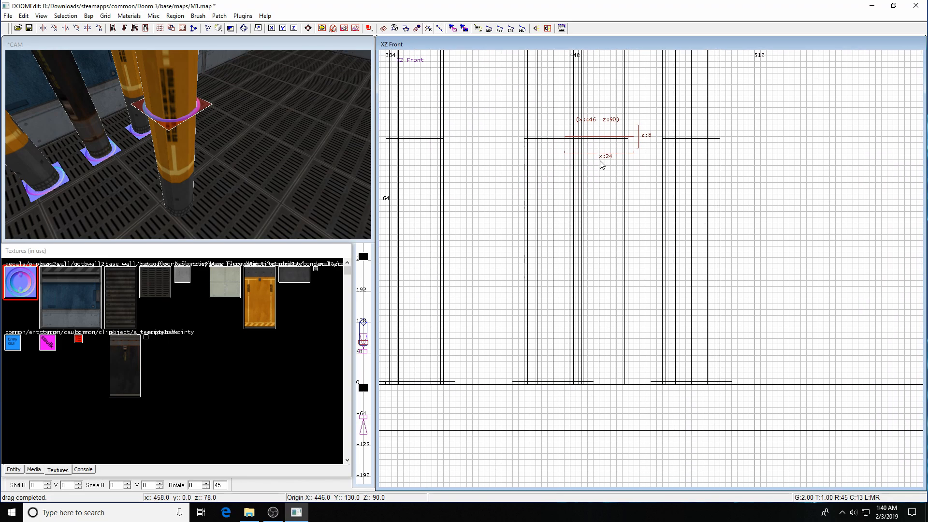
{"action": "left_click_drag", "start_coordinate": [605, 136], "coordinate": [614, 382]}
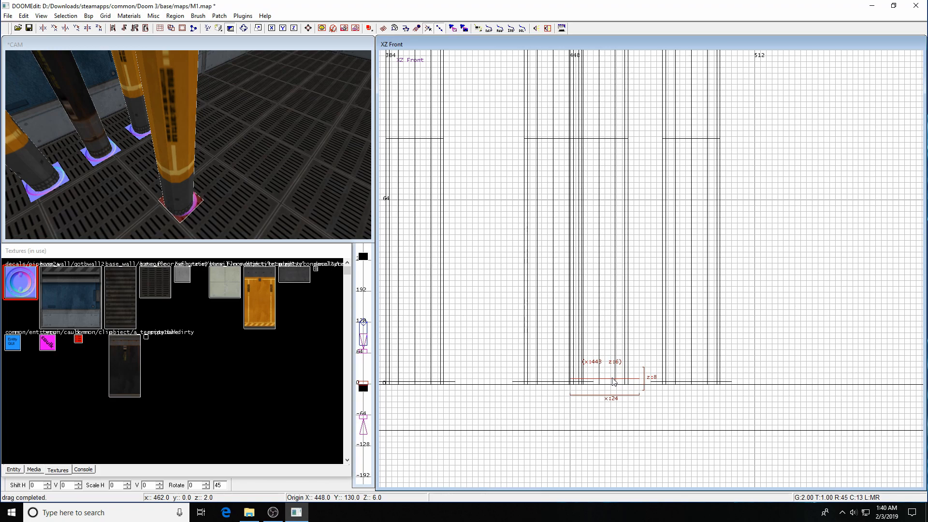
{"action": "right_click_drag", "start_coordinate": [610, 298], "coordinate": [605, 220]}
{"action": "scroll", "coordinate": [614, 301], "scroll_direction": "up", "scroll_amount": 2}
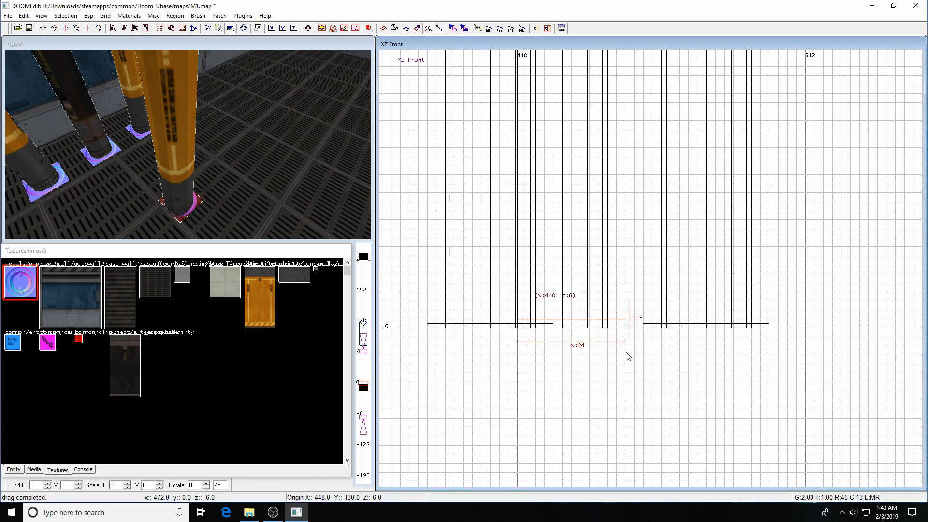
{"action": "key", "text": "1"}
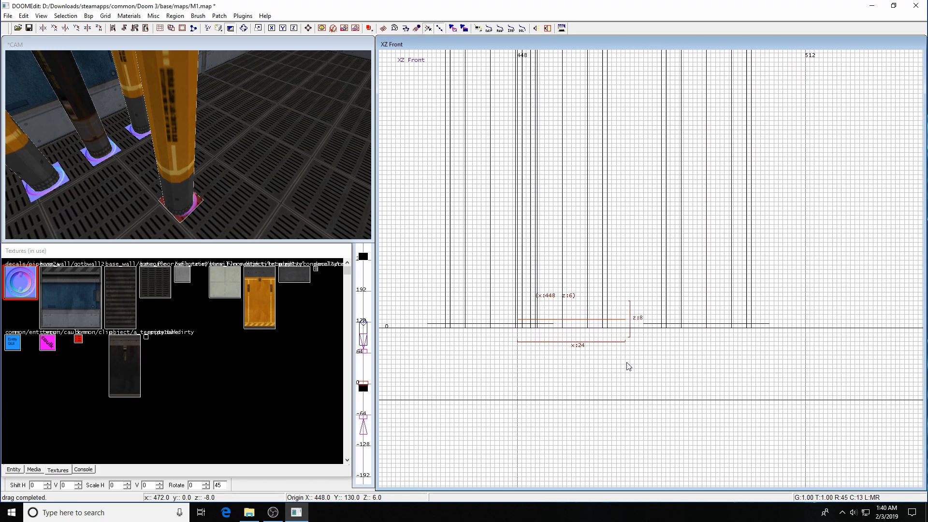
{"action": "left_click", "coordinate": [613, 280]}
{"action": "mouse_move", "coordinate": [611, 270]}
{"action": "left_mouse_down"}
{"action": "mouse_move", "coordinate": [620, 326]}
{"action": "mouse_move", "coordinate": [613, 326]}
{"action": "left_mouse_up"}
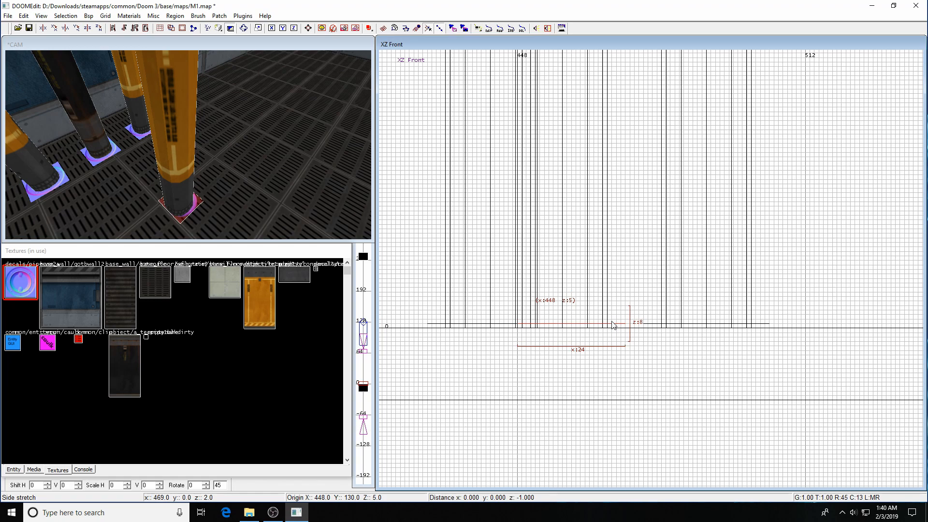
{"action": "left_click", "coordinate": [234, 210], "text": "shift"}
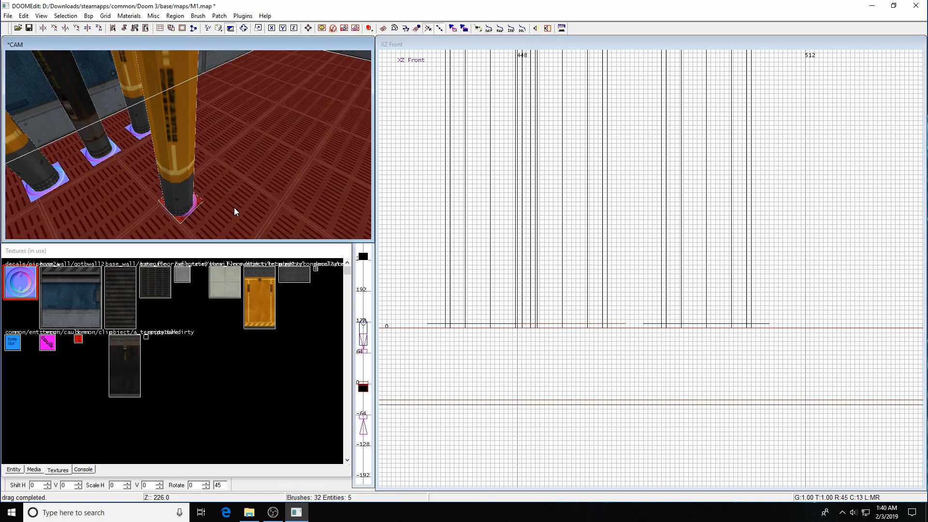
Isolate the base decal by hiding other brushes and check it in the side and top views.
{"action": "key", "text": "ctrl+shift+h"}
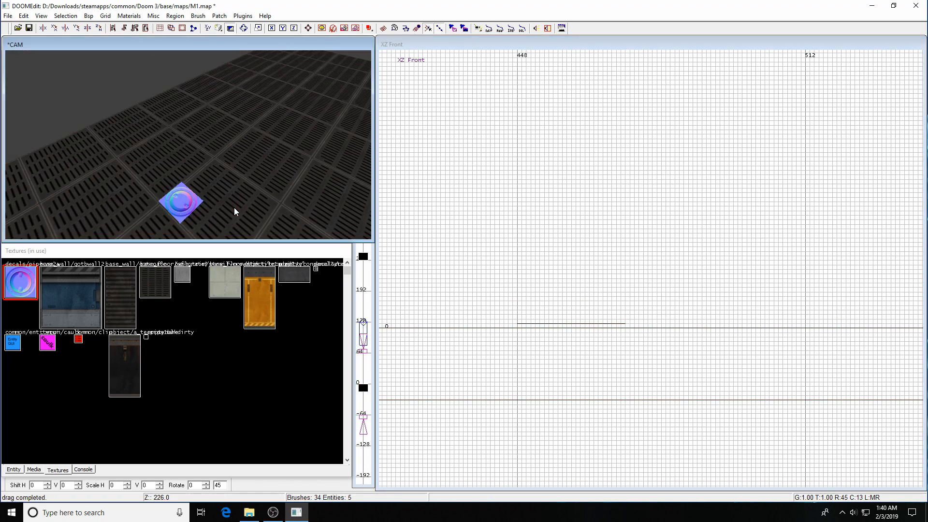
{"action": "left_click", "coordinate": [187, 204], "text": "shift"}
{"action": "key", "text": "ctrl+Tab"}
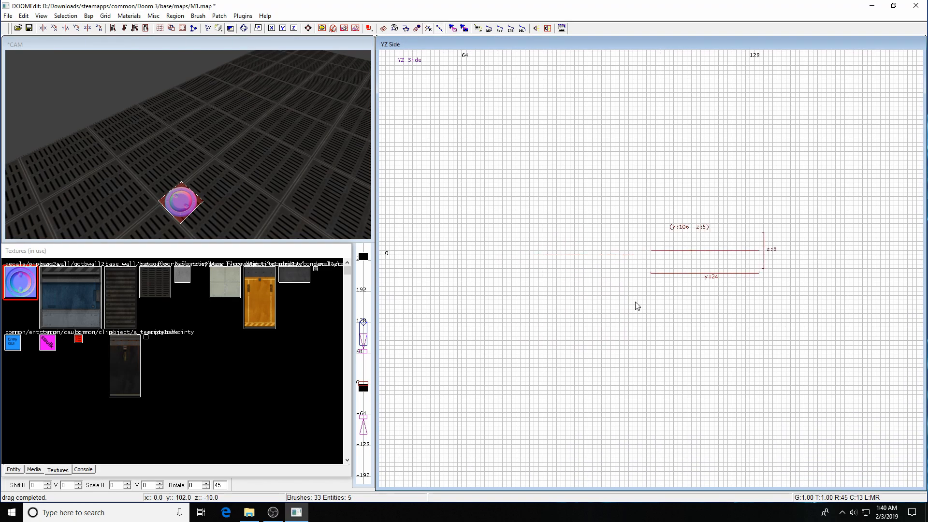
{"action": "key", "text": "ctrl+Tab"}
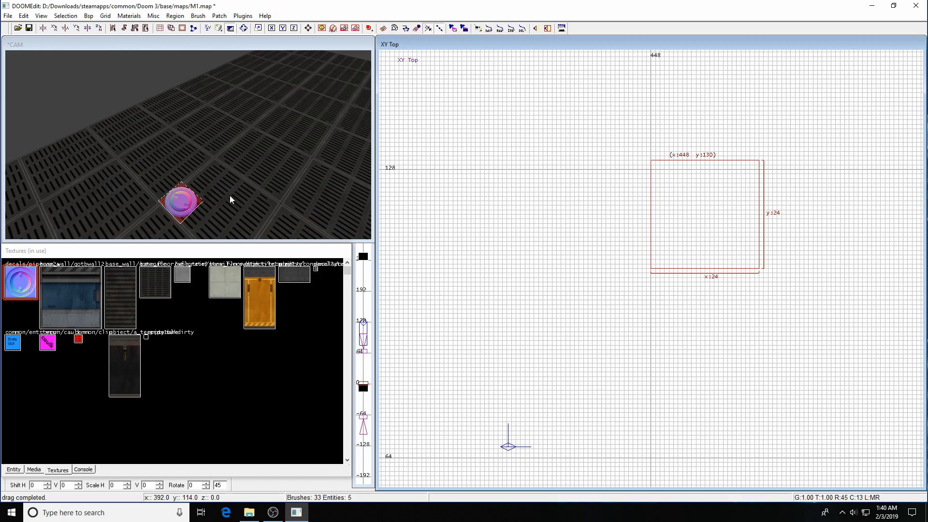
Unhide all brushes, then move the orange pillar two units right, from x 448 to x 450.
{"action": "key", "text": "shift+h"}
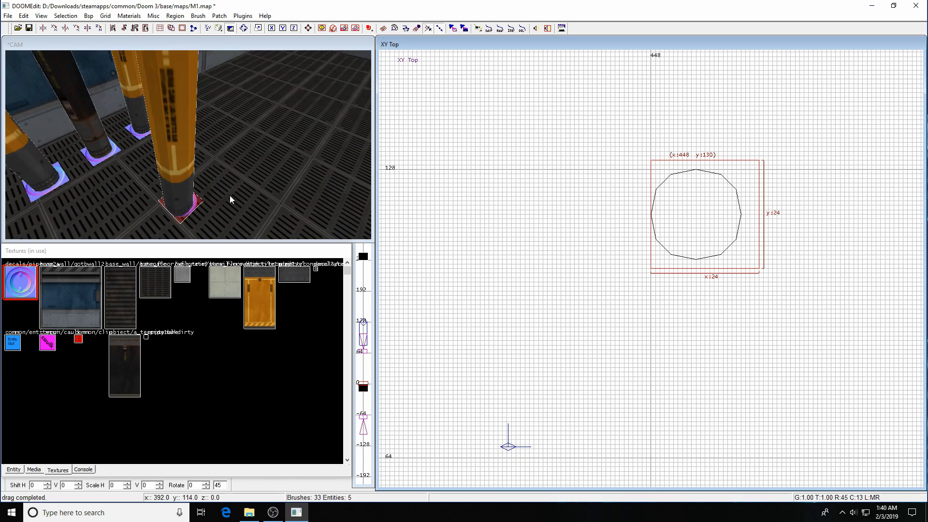
{"action": "key", "text": "Escape"}
{"action": "left_click", "coordinate": [180, 191], "text": "shift"}
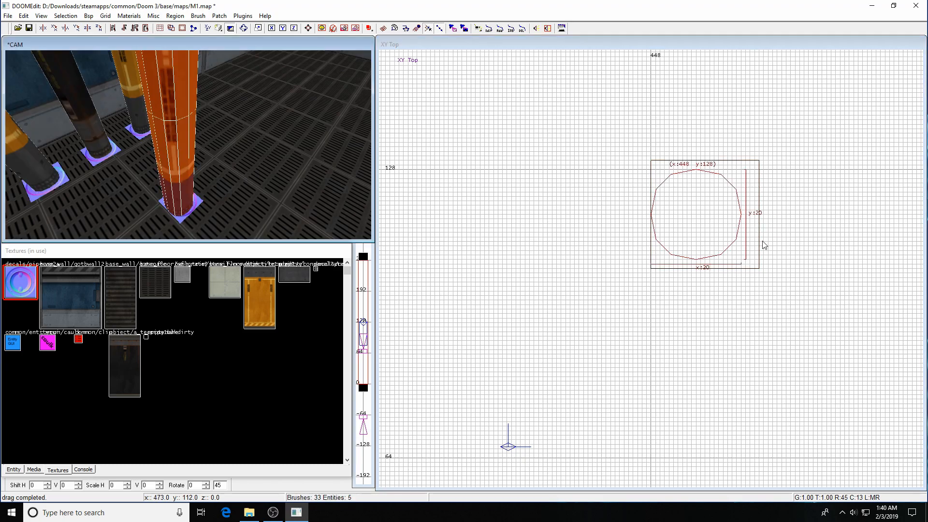
{"action": "left_click_drag", "start_coordinate": [715, 224], "coordinate": [723, 224]}
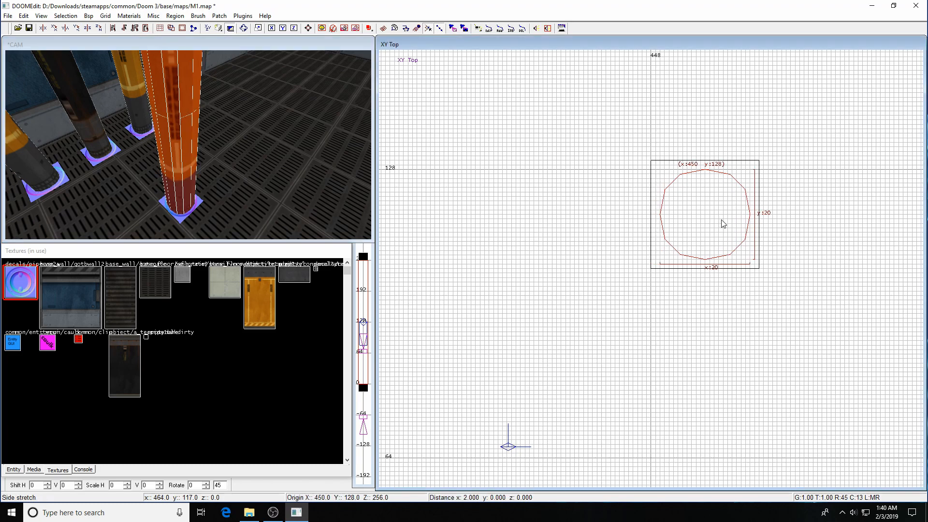
Lower the base decal by one unit in the XZ Front view, from z 5 to z 4.
{"action": "key", "text": "Escape"}
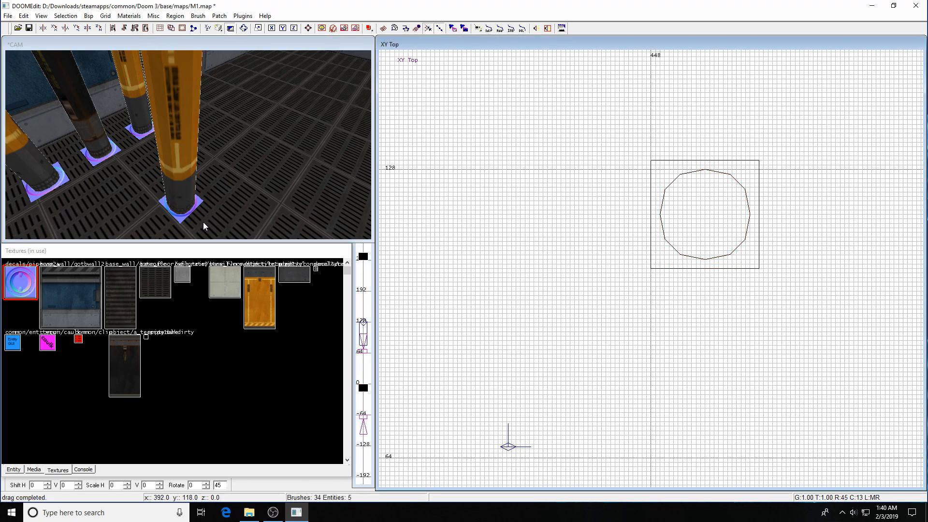
{"action": "left_click", "coordinate": [181, 218], "text": "shift"}
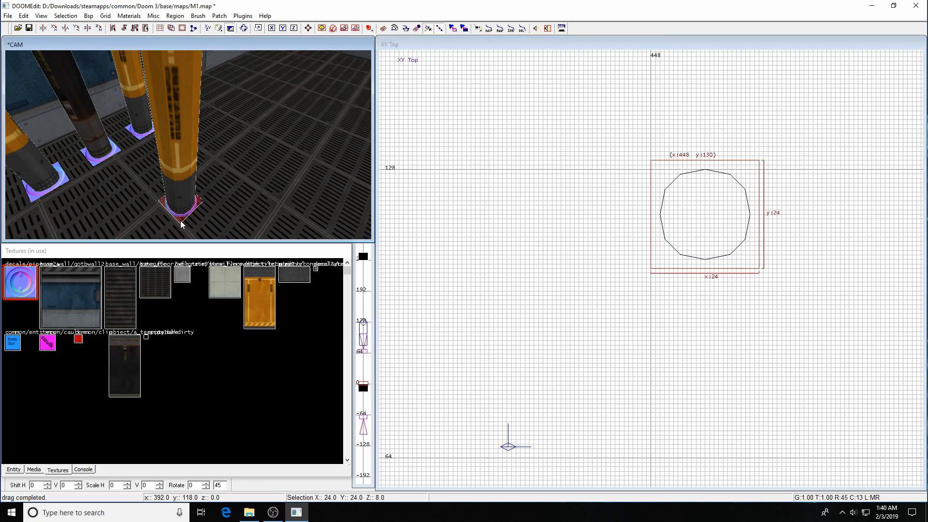
{"action": "right_click_drag", "start_coordinate": [437, 232], "coordinate": [410, 214]}
{"action": "key", "text": "ctrl+Tab"}
{"action": "right_click_drag", "start_coordinate": [695, 349], "coordinate": [645, 335]}
{"action": "right_click_drag", "start_coordinate": [699, 241], "coordinate": [700, 215]}
{"action": "scroll", "coordinate": [682, 220], "scroll_direction": "up", "scroll_amount": 3}
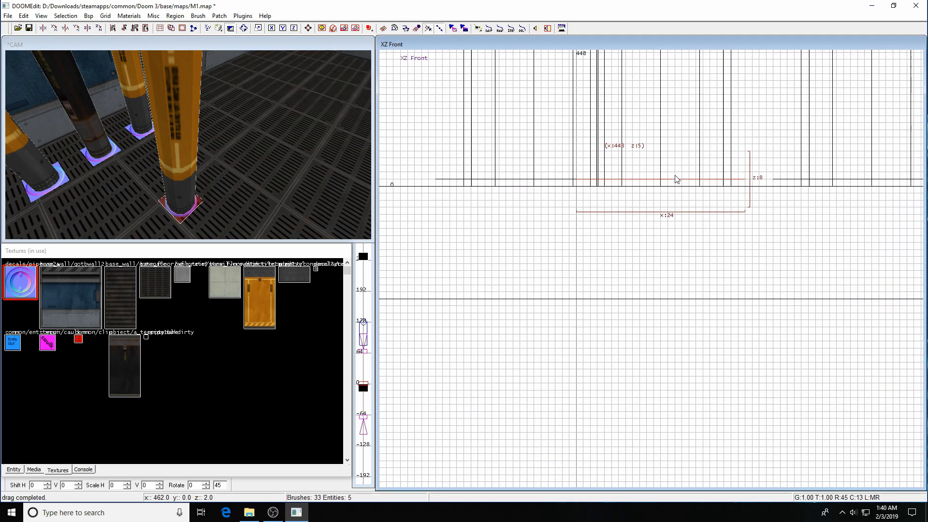
{"action": "right_click_drag", "start_coordinate": [676, 184], "coordinate": [676, 183]}
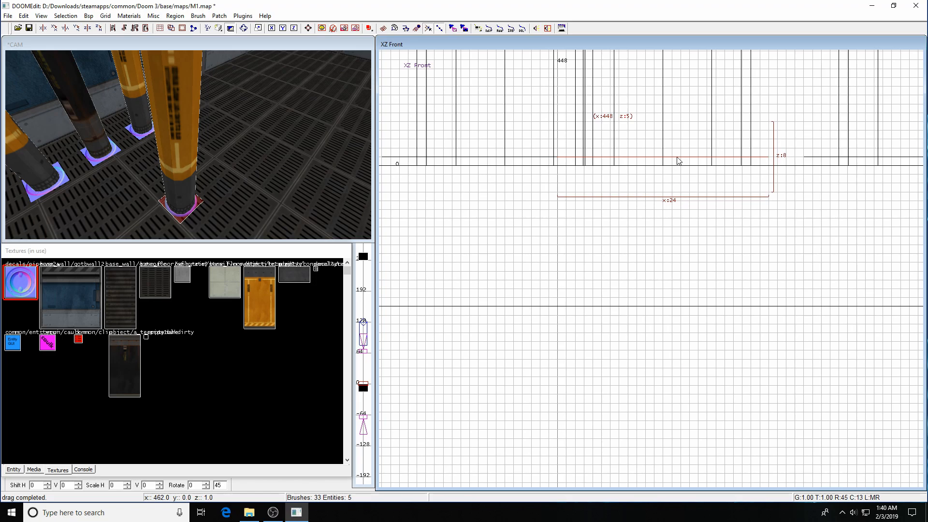
{"action": "left_click_drag", "start_coordinate": [679, 159], "coordinate": [677, 168]}
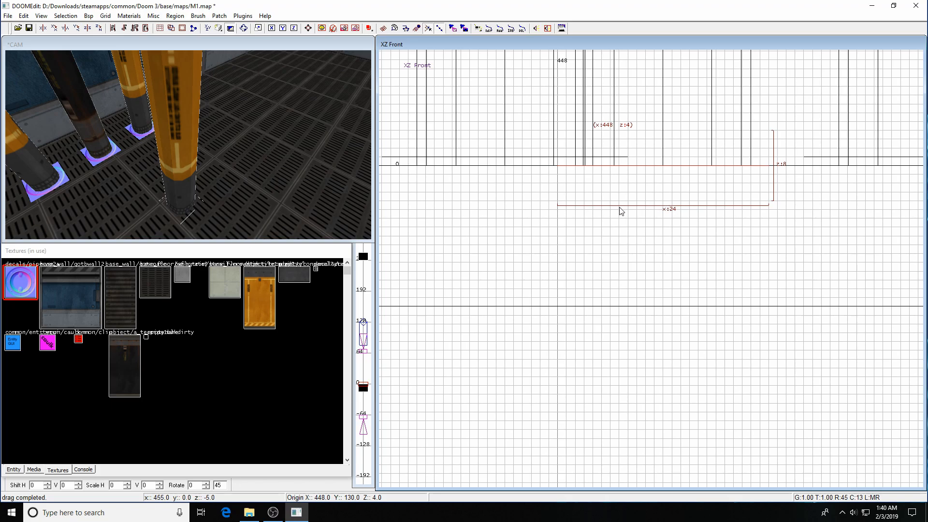
Duplicate the decal, raise the copy about 12 units, and hide all unselected brushes.
{"action": "key", "text": "space"}
{"action": "mouse_move", "coordinate": [676, 179]}
{"action": "left_mouse_down"}
{"action": "mouse_move", "coordinate": [670, 70]}
{"action": "mouse_move", "coordinate": [259, 150]}
{"action": "mouse_move", "coordinate": [175, 147]}
{"action": "mouse_move", "coordinate": [184, 150]}
{"action": "left_mouse_up"}
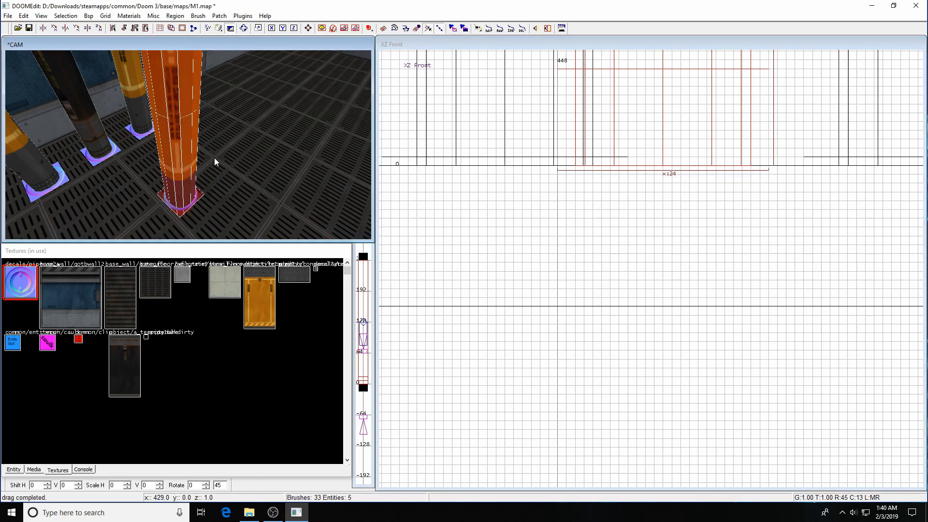
{"action": "key", "text": "ctrl+shift+h"}
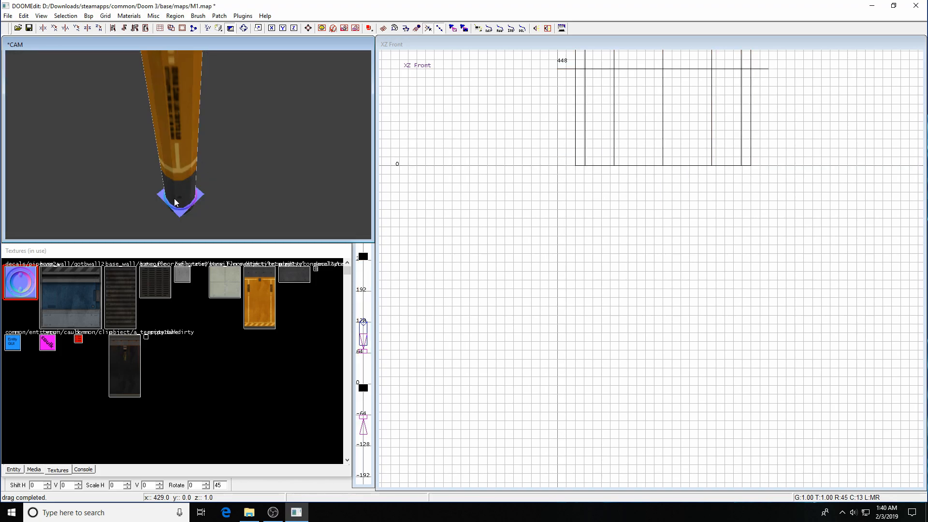
Raise the base decal six units and flip it by rotating it twice around X.
{"action": "left_click", "coordinate": [200, 197], "text": "shift"}
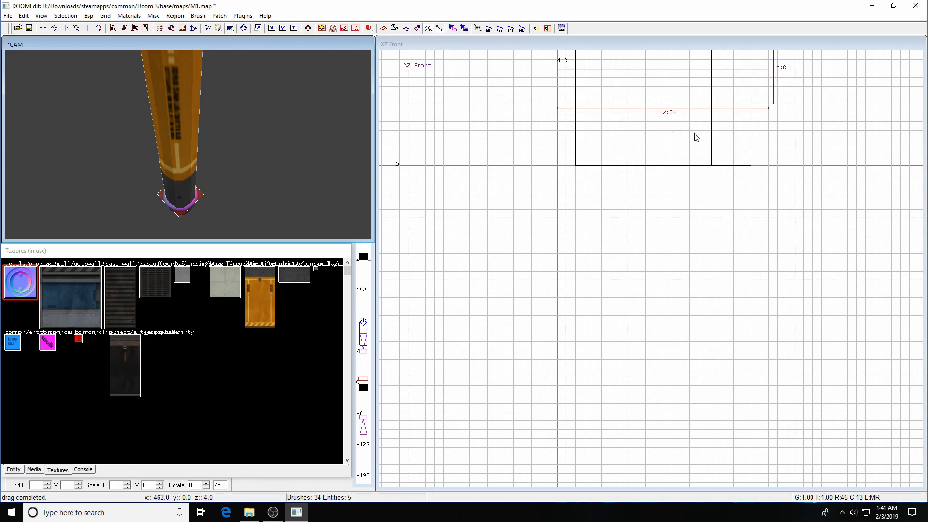
{"action": "right_click_drag", "start_coordinate": [674, 128], "coordinate": [666, 215]}
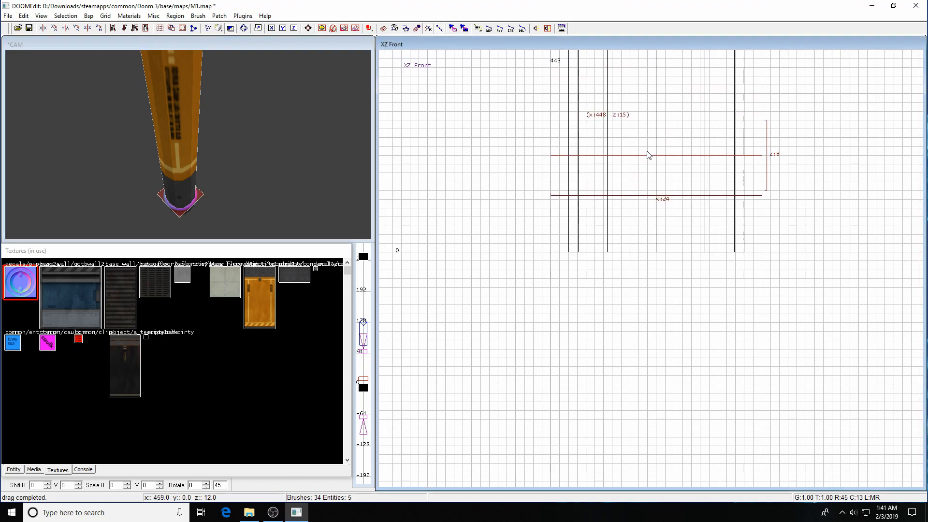
{"action": "left_click_drag", "start_coordinate": [650, 159], "coordinate": [649, 103]}
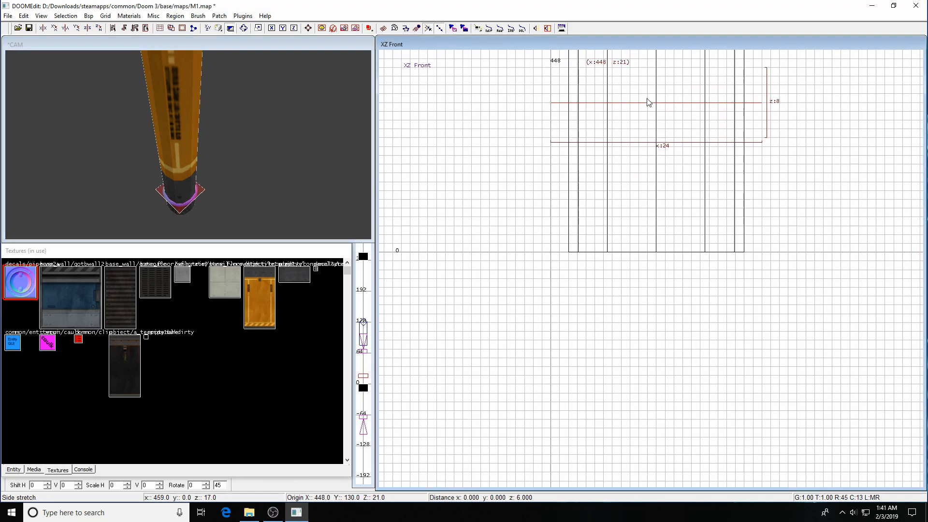
{"action": "left_click", "coordinate": [57, 30]}
{"action": "left_click", "coordinate": [57, 31]}
Frame the pillar and raise the flipped decal up to a height of 190.
{"action": "key", "text": "ctrl+Tab"}
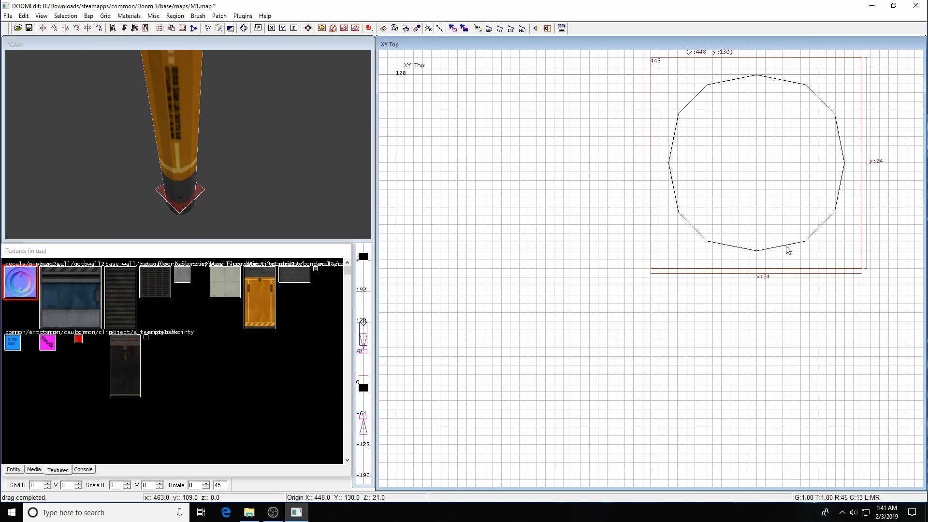
{"action": "mouse_move", "coordinate": [780, 246]}
{"action": "right_mouse_down"}
{"action": "mouse_move", "coordinate": [751, 246]}
{"action": "mouse_move", "coordinate": [776, 234]}
{"action": "mouse_move", "coordinate": [738, 285]}
{"action": "mouse_move", "coordinate": [680, 465]}
{"action": "right_mouse_up"}
{"action": "key", "text": "ctrl+Tab"}
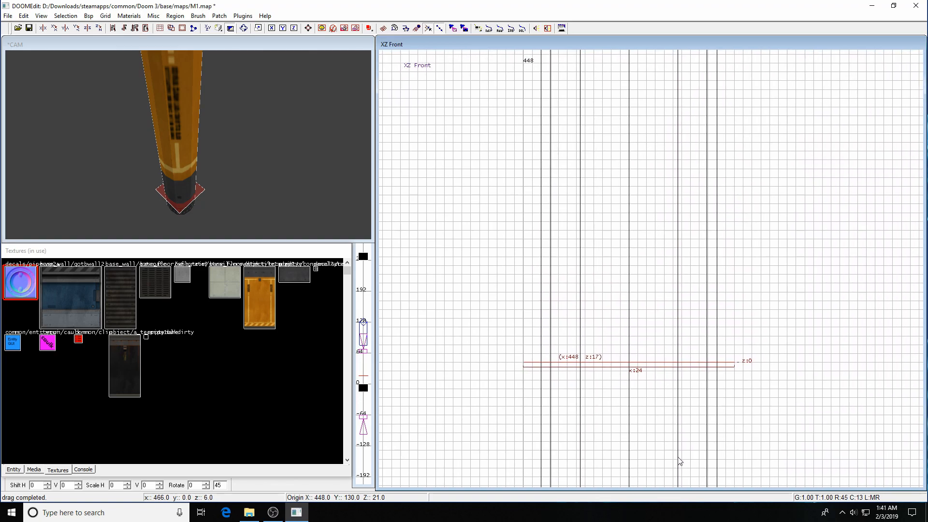
{"action": "left_click_drag", "start_coordinate": [657, 365], "coordinate": [663, 153]}
{"action": "mouse_move", "coordinate": [652, 364]}
{"action": "left_mouse_down"}
{"action": "mouse_move", "coordinate": [654, 313]}
{"action": "mouse_move", "coordinate": [663, 369]}
{"action": "mouse_move", "coordinate": [664, 91]}
{"action": "left_mouse_up"}
{"action": "scroll", "coordinate": [830, 119], "scroll_direction": "down", "scroll_amount": 1}
{"action": "scroll", "coordinate": [826, 121], "scroll_direction": "down", "scroll_amount": 3}
{"action": "left_click_drag", "start_coordinate": [653, 225], "coordinate": [646, 67]}
{"action": "right_click_drag", "start_coordinate": [646, 66], "coordinate": [650, 271]}
{"action": "left_click_drag", "start_coordinate": [653, 256], "coordinate": [656, 99]}
Using a 4-unit grid, lift the cap to the pillar top at X 448, Z 259.
{"action": "key", "text": "3"}
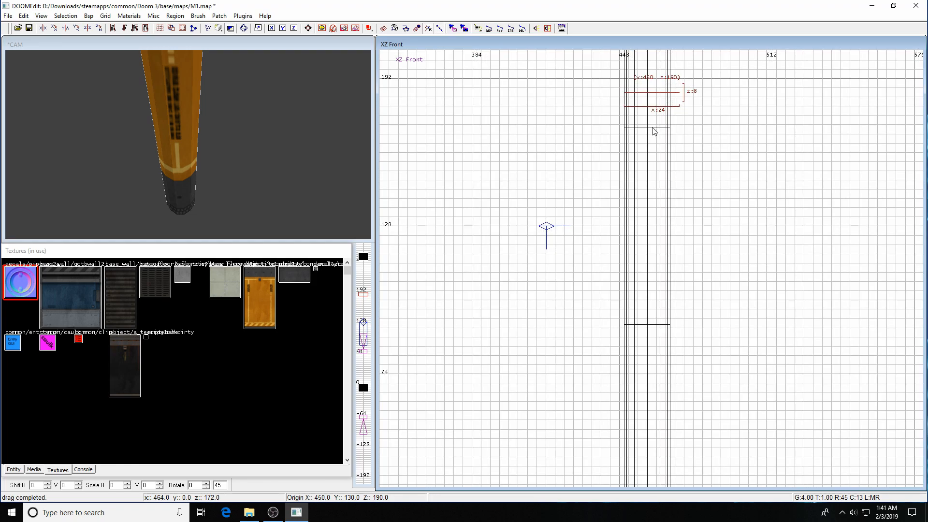
{"action": "right_click_drag", "start_coordinate": [659, 105], "coordinate": [650, 296]}
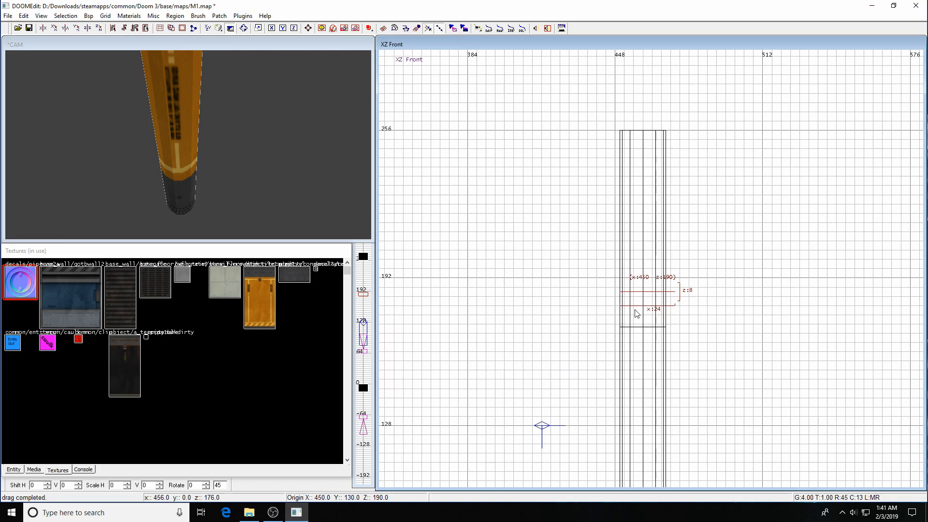
{"action": "left_click_drag", "start_coordinate": [649, 294], "coordinate": [660, 146]}
{"action": "key", "text": "1"}
{"action": "scroll", "coordinate": [662, 158], "scroll_direction": "up", "scroll_amount": 3}
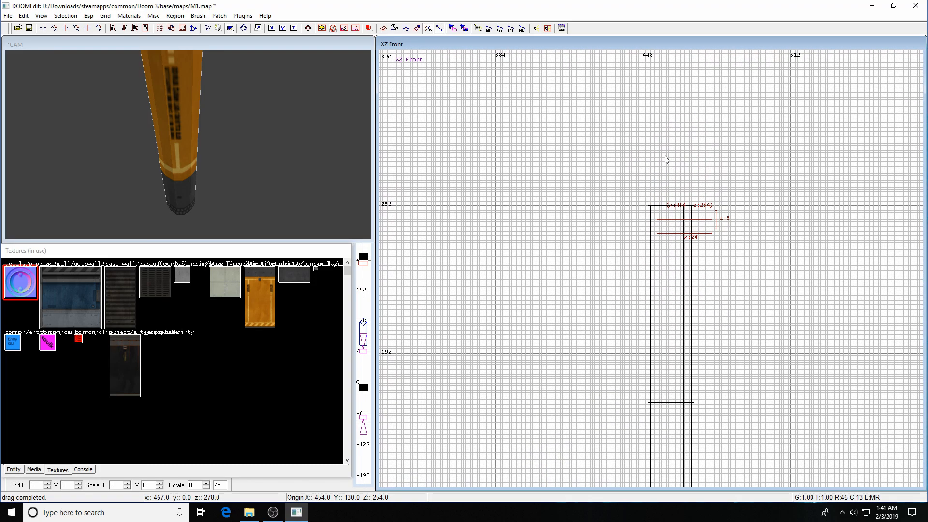
{"action": "left_click_drag", "start_coordinate": [716, 152], "coordinate": [682, 123]}
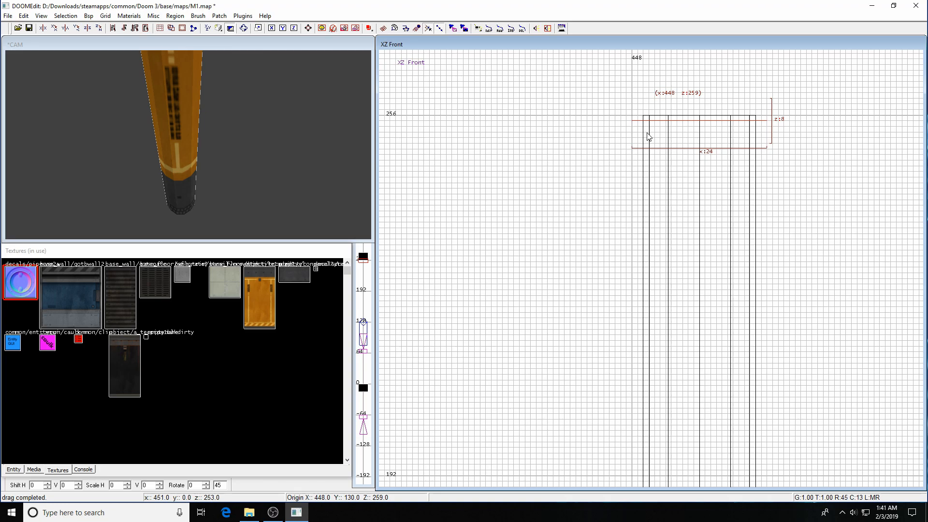
Deselect the capped pillar and pull the 3D camera back to show all the pipes.
{"action": "key", "text": "a"}
{"action": "key", "text": "a"}
{"action": "key", "text": "a"}
{"action": "key", "text": "a"}
{"action": "key", "text": "a"}
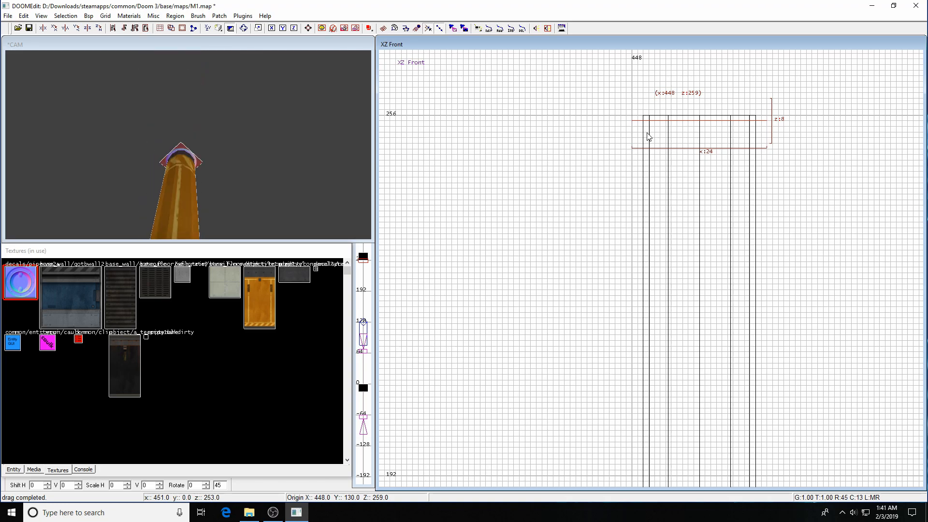
{"action": "key", "text": "ctrl+Tab"}
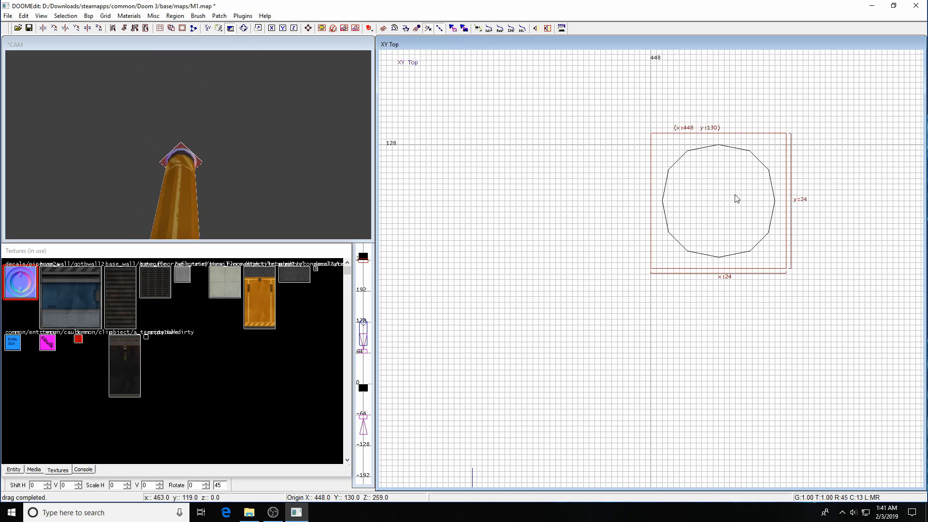
{"action": "key", "text": "Escape"}
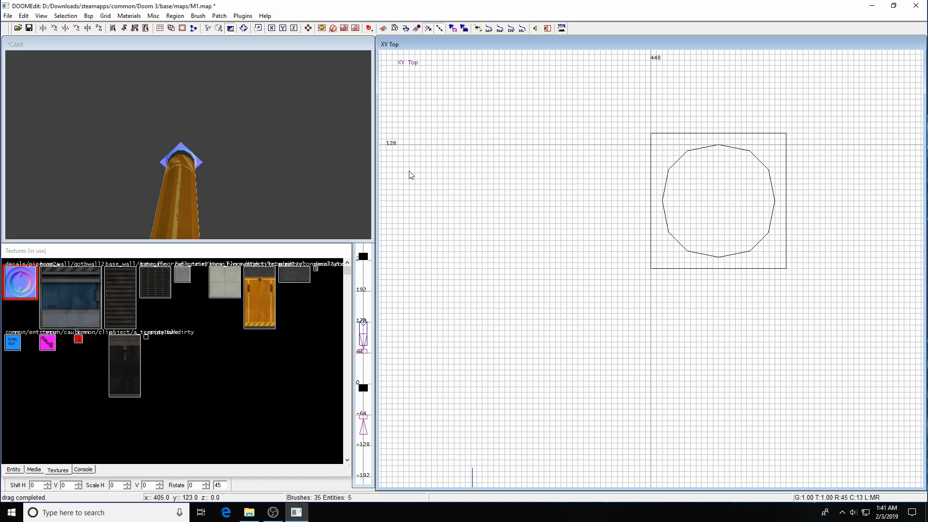
{"action": "key", "text": "z"}
{"action": "key", "text": "z"}
{"action": "key", "text": "z"}
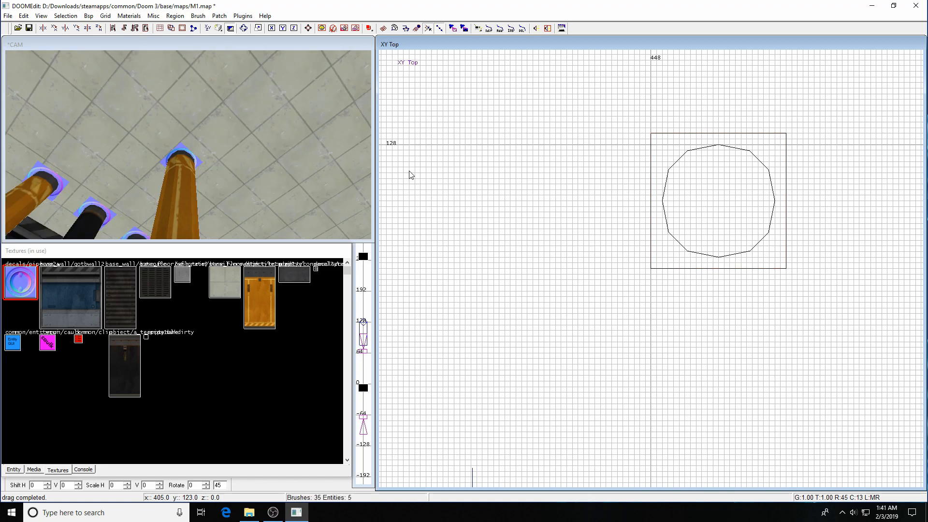
{"action": "key", "text": "z"}
{"action": "key", "text": "z"}
{"action": "key", "text": "z"}
{"action": "key", "text": "Down"}
{"action": "key", "text": "Down"}
{"action": "key", "text": "Down"}
{"action": "key", "text": "Down"}
{"action": "key", "text": "Down"}
{"action": "key", "text": "Down"}
{"action": "key", "text": "Up"}
{"action": "key", "text": "Up"}
{"action": "key", "text": "z"}
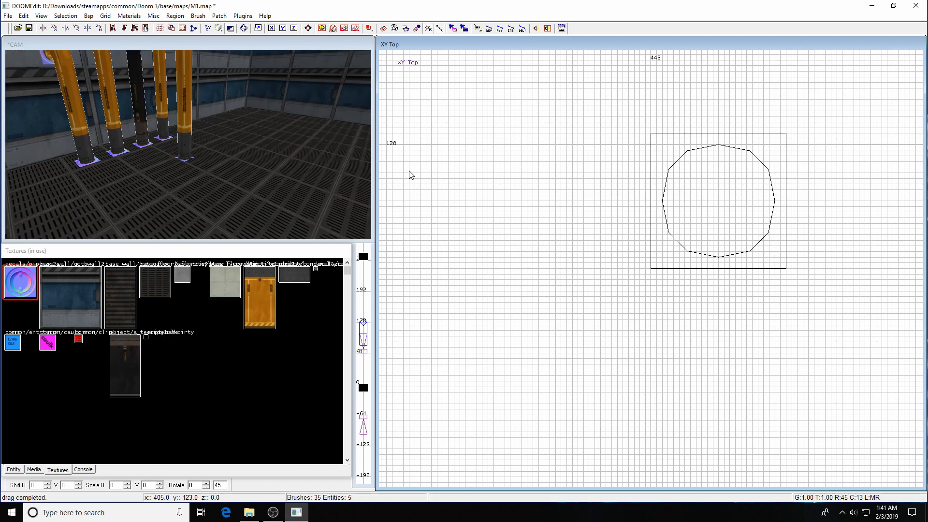
Show only the floor brush and a pipe-base decal, framing the floor in the front view.
{"action": "left_click", "coordinate": [223, 182], "text": "shift"}
{"action": "left_click", "coordinate": [185, 161], "text": "shift"}
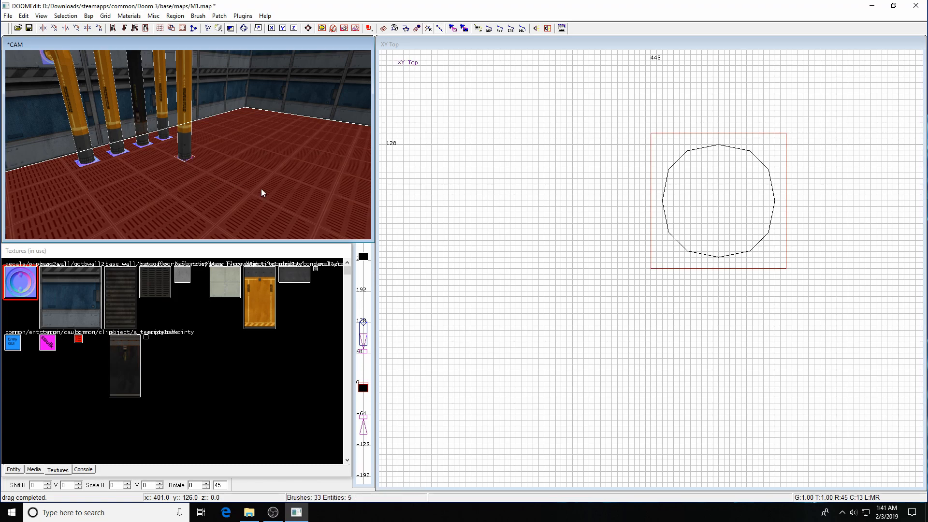
{"action": "key", "text": "ctrl+shift+h"}
{"action": "key", "text": "ctrl+Tab"}
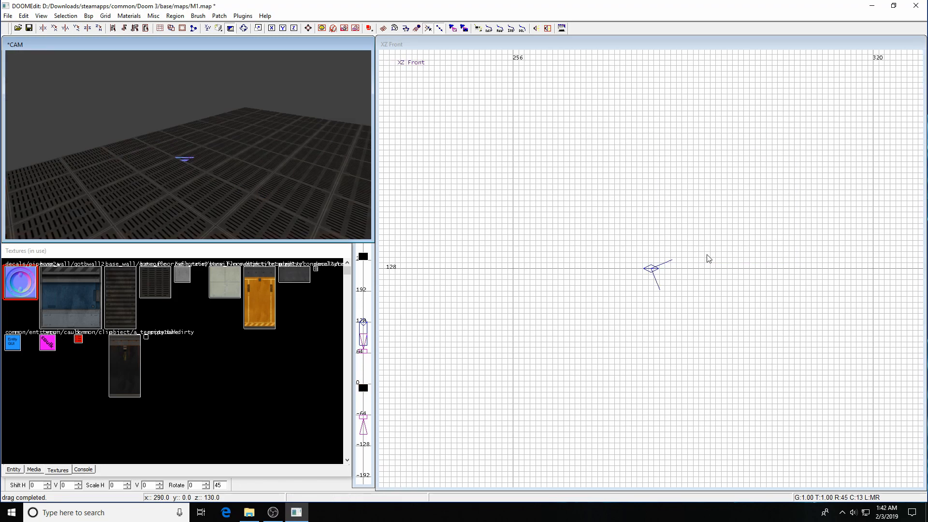
{"action": "right_click_drag", "start_coordinate": [699, 254], "coordinate": [477, 60]}
{"action": "scroll", "coordinate": [750, 269], "scroll_direction": "down", "scroll_amount": 6}
{"action": "right_click_drag", "start_coordinate": [767, 337], "coordinate": [696, 195]}
{"action": "scroll", "coordinate": [775, 369], "scroll_direction": "down", "scroll_amount": 5}
Select the pipe-base decal and bring it into the front view.
{"action": "right_click_drag", "start_coordinate": [775, 369], "coordinate": [912, 405]}
{"action": "scroll", "coordinate": [640, 325], "scroll_direction": "up", "scroll_amount": 4}
{"action": "right_click_drag", "start_coordinate": [640, 326], "coordinate": [512, 237]}
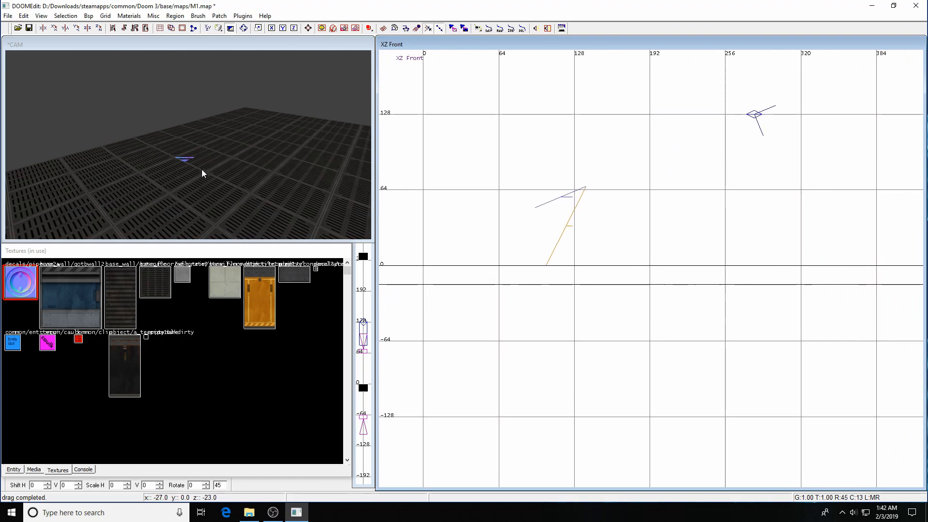
{"action": "left_click", "coordinate": [187, 160], "text": "shift"}
{"action": "right_click_drag", "start_coordinate": [782, 231], "coordinate": [568, 186]}
{"action": "scroll", "coordinate": [783, 235], "scroll_direction": "up", "scroll_amount": 8}
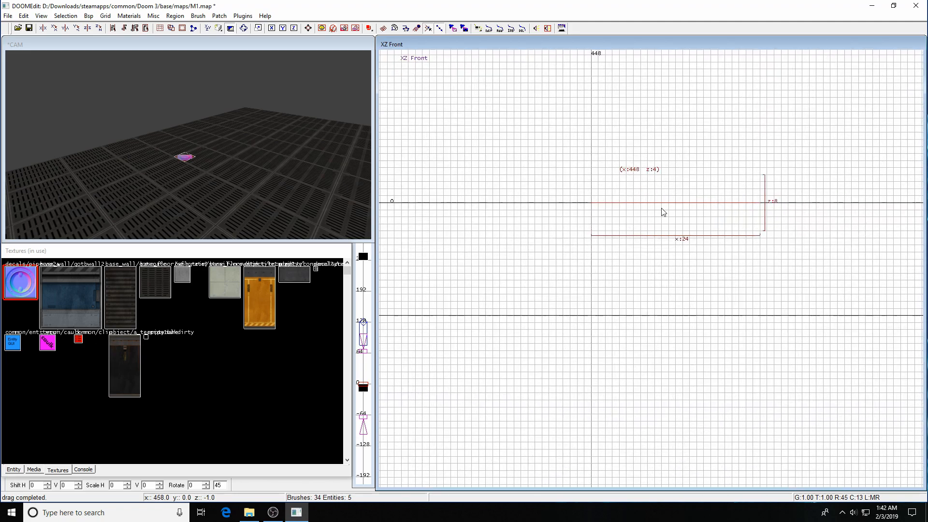
Unhide all geometry and save the map, dismissing the file error message.
{"action": "key", "text": "Escape"}
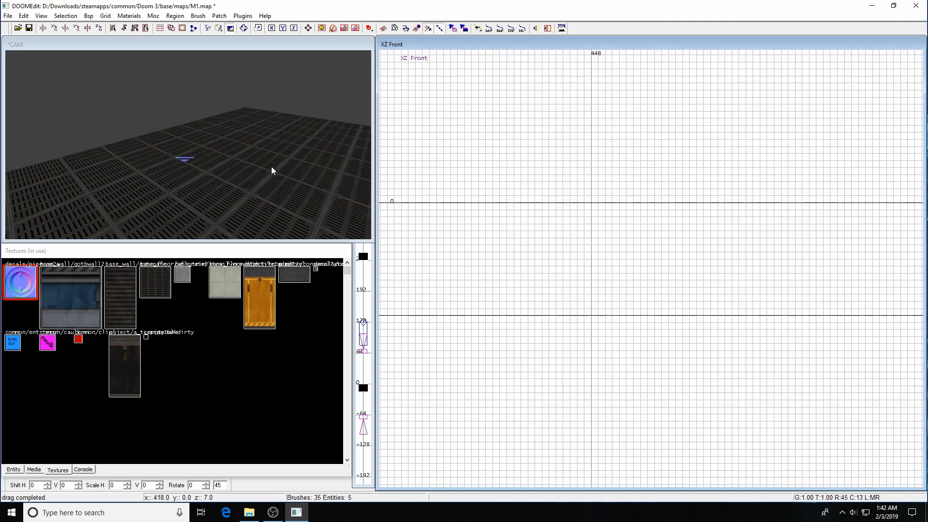
{"action": "key", "text": "shift+h"}
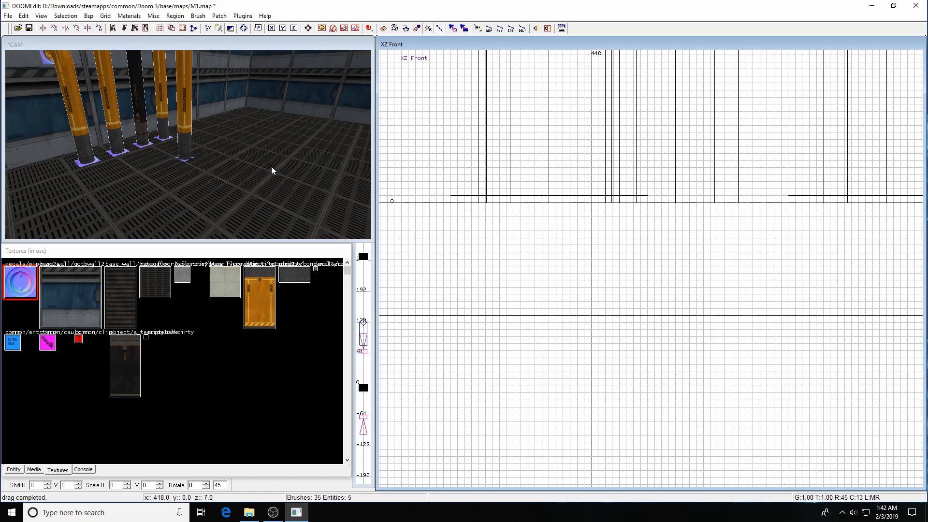
{"action": "key", "text": "ctrl+s"}
{"action": "left_click", "coordinate": [532, 289]}
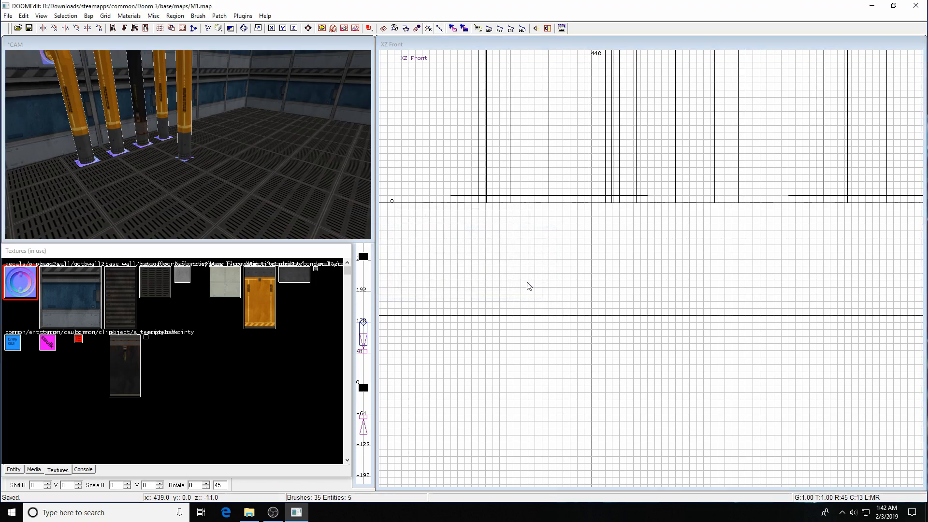
Compile the map with Bsp > bsp and switch to the running Doom 3 game.
{"action": "left_click", "coordinate": [89, 16]}
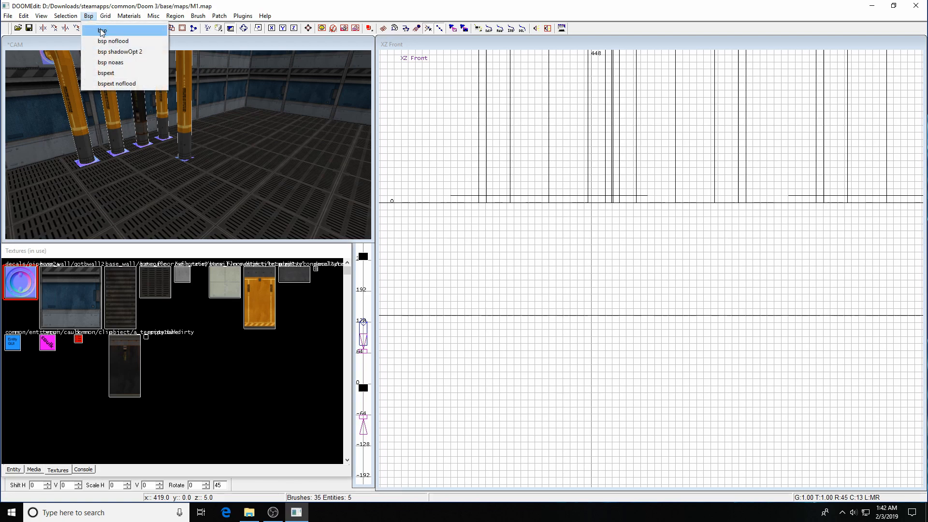
{"action": "left_click", "coordinate": [96, 29]}
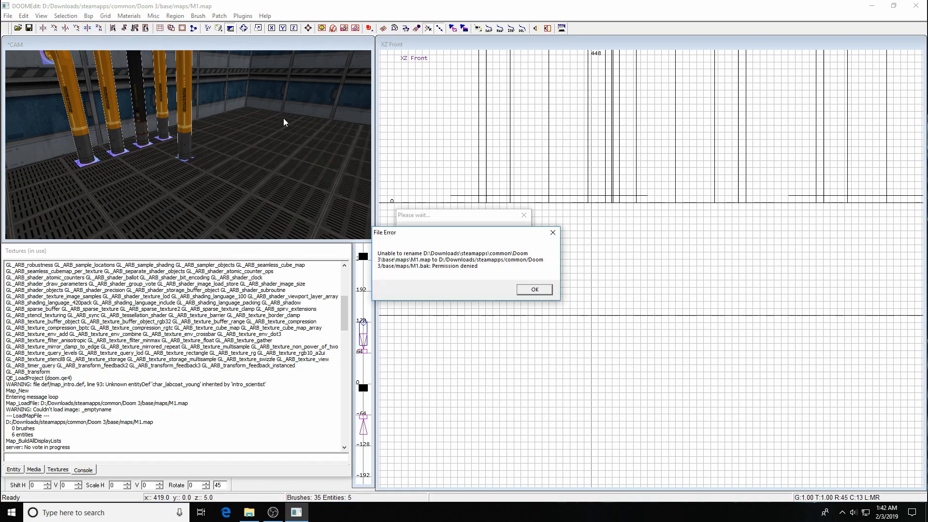
{"action": "left_click", "coordinate": [535, 290]}
{"action": "key", "text": "F2"}
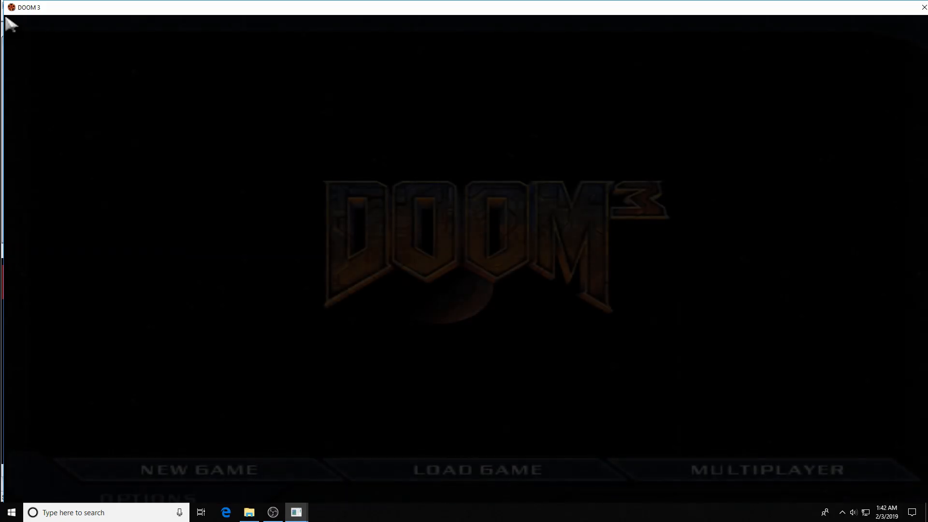
Load the m1 map from the game console.
{"action": "key", "text": "grave"}
{"action": "type", "text": "quit"}
{"action": "key", "text": "Up"}
{"action": "key", "text": "Up"}
{"action": "key", "text": "Up"}
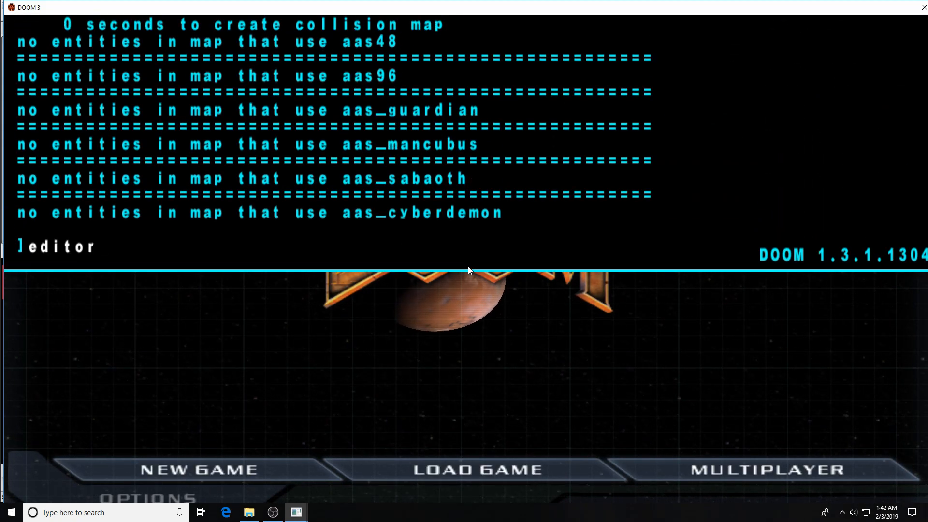
{"action": "key", "text": "Return"}
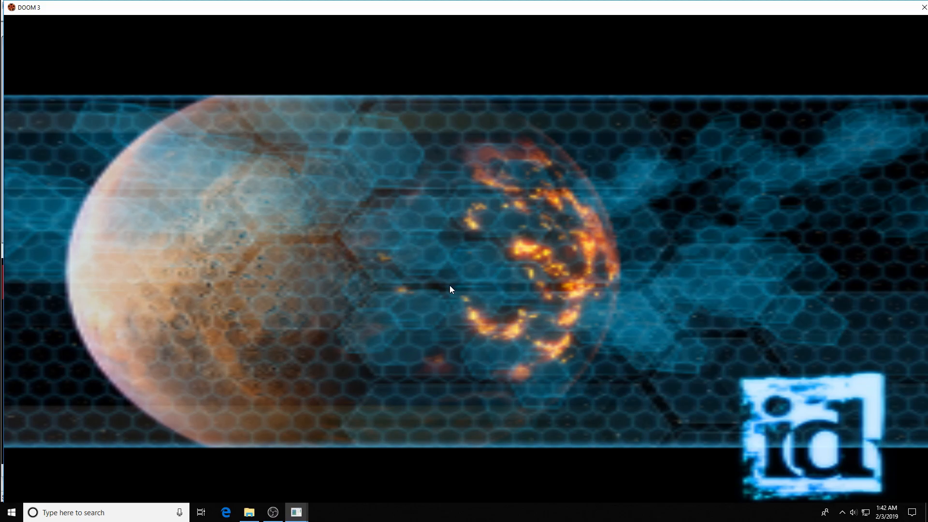
Walk around the new pipes with the flashlight, looking up at their tops.
{"action": "key", "text": "w"}
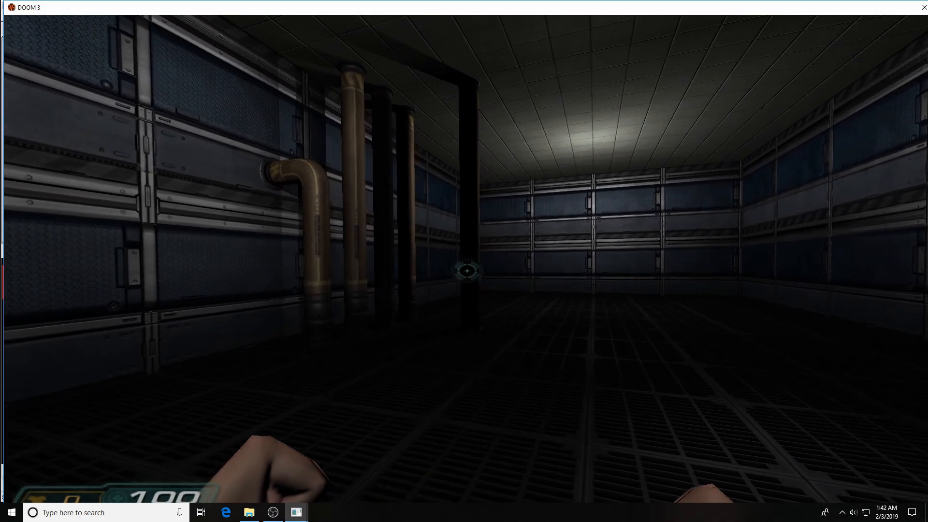
{"action": "key", "text": "f"}
{"action": "key", "text": "d"}
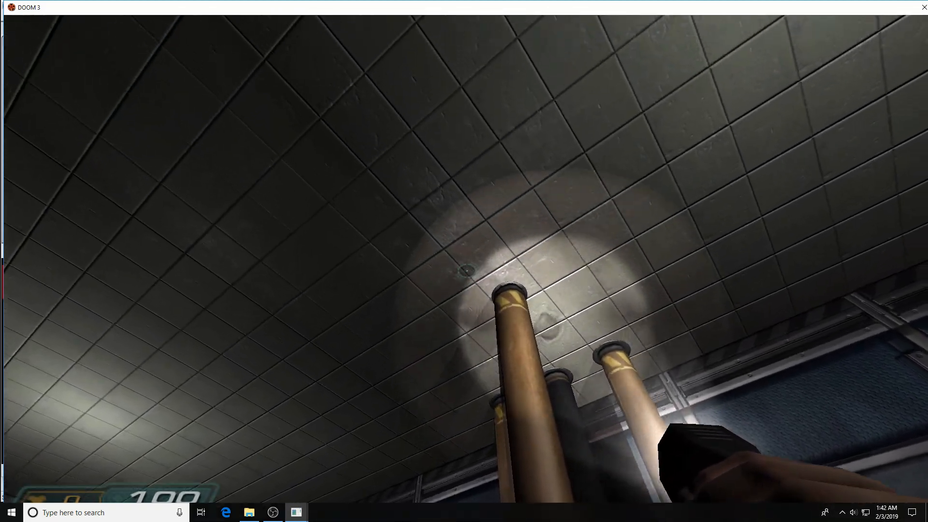
{"action": "key", "text": "d"}
{"action": "key", "text": "a"}
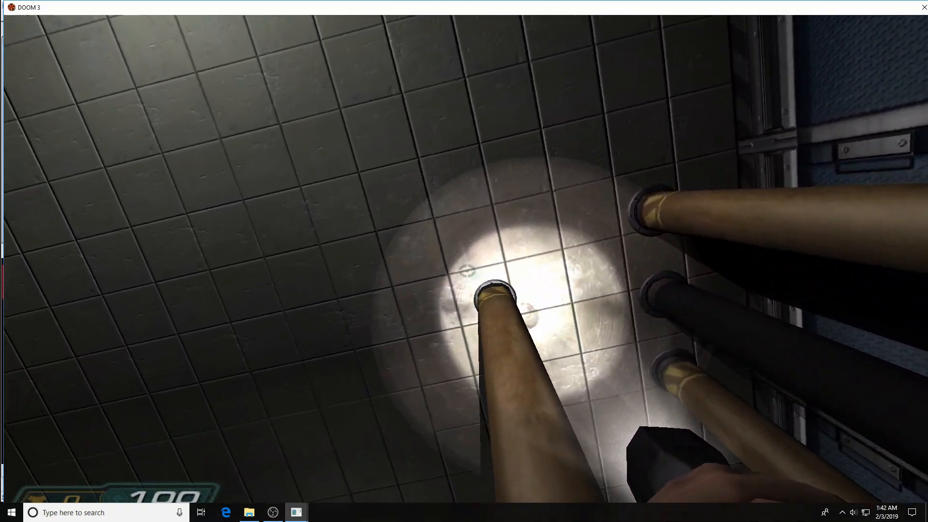
Enable noclip and fly around where the pipe meets the ceiling and the floor.
{"action": "key", "text": "ctrl+alt+grave"}
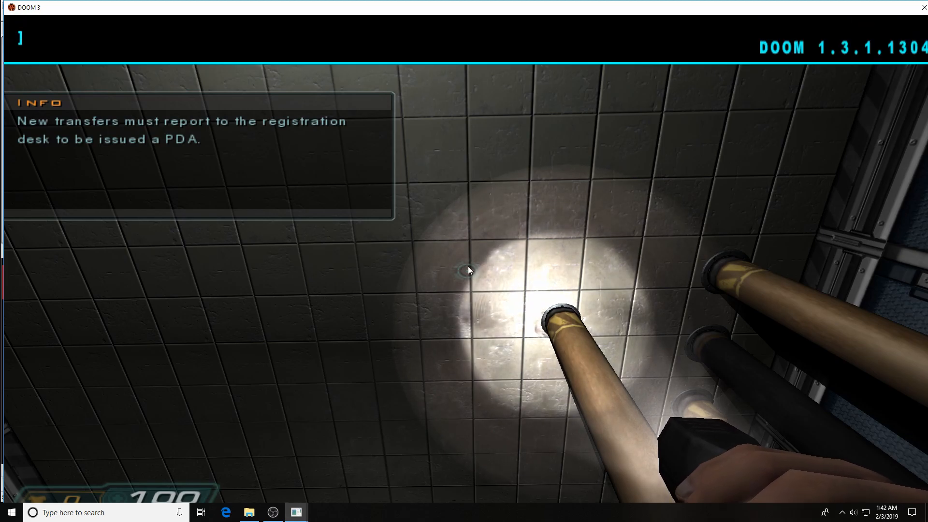
{"action": "key", "text": "Up"}
{"action": "key", "text": "Up"}
{"action": "key", "text": "Up"}
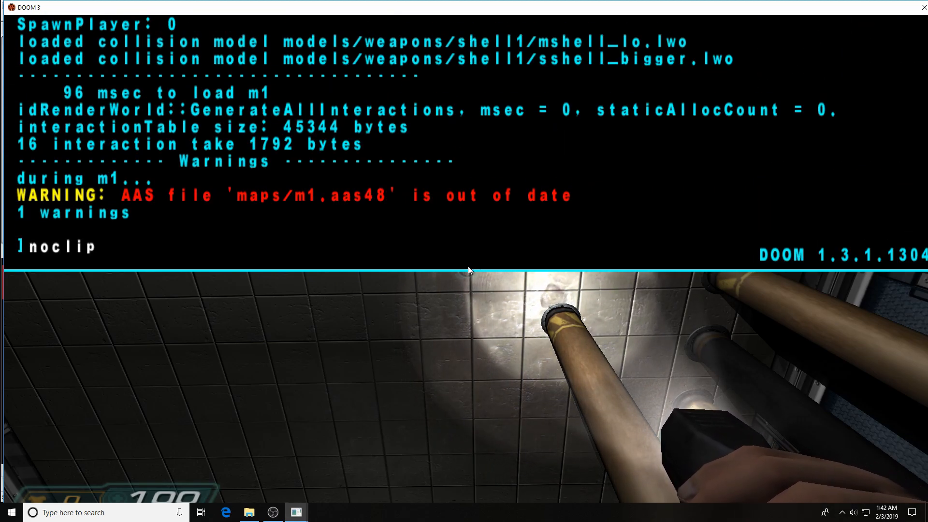
{"action": "key", "text": "Return"}
{"action": "key", "text": "ctrl+alt+grave"}
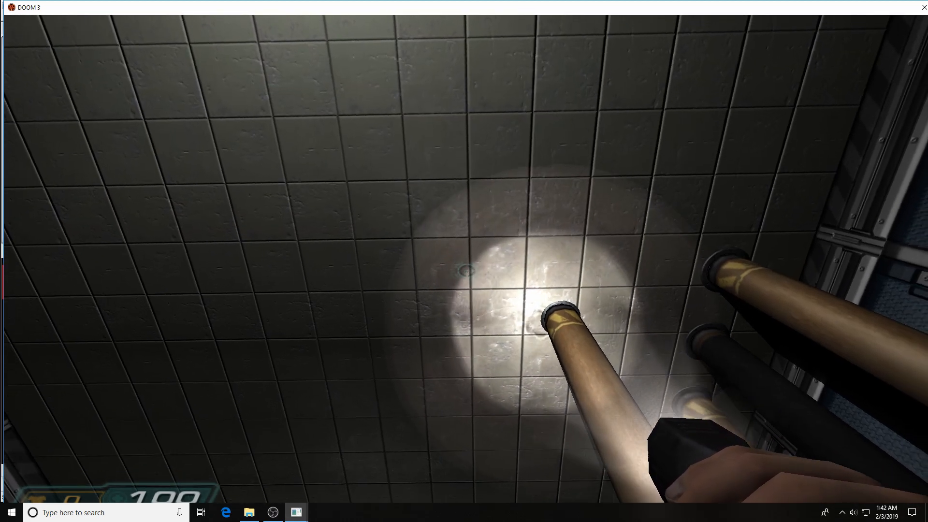
{"action": "key", "text": "w"}
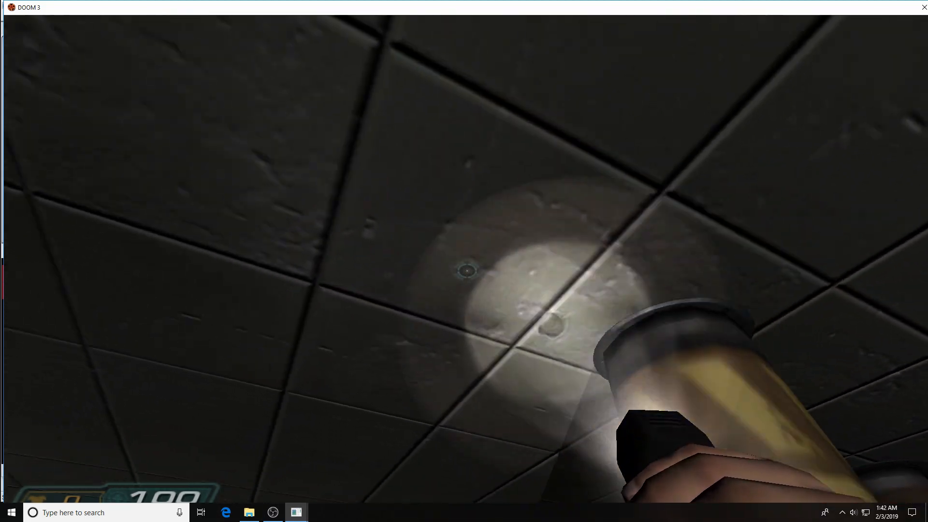
{"action": "key", "text": "s"}
{"action": "key", "text": "d"}
{"action": "key", "text": "w"}
{"action": "key", "text": "d"}
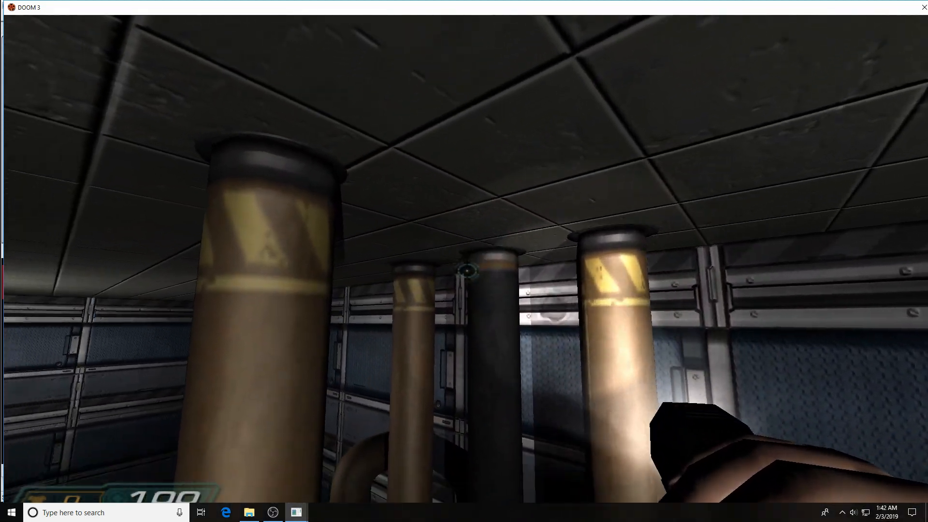
{"action": "key", "text": "a"}
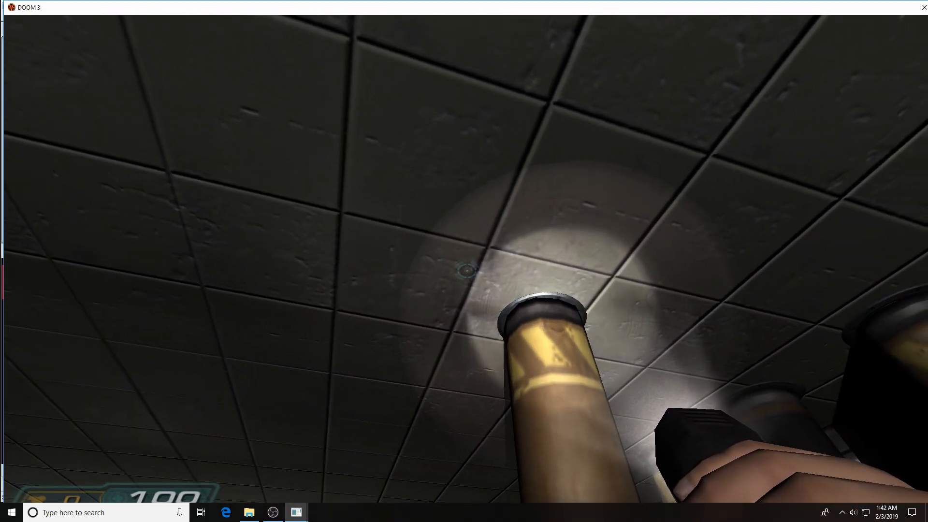
{"action": "key", "text": "w"}
{"action": "key", "text": "s"}
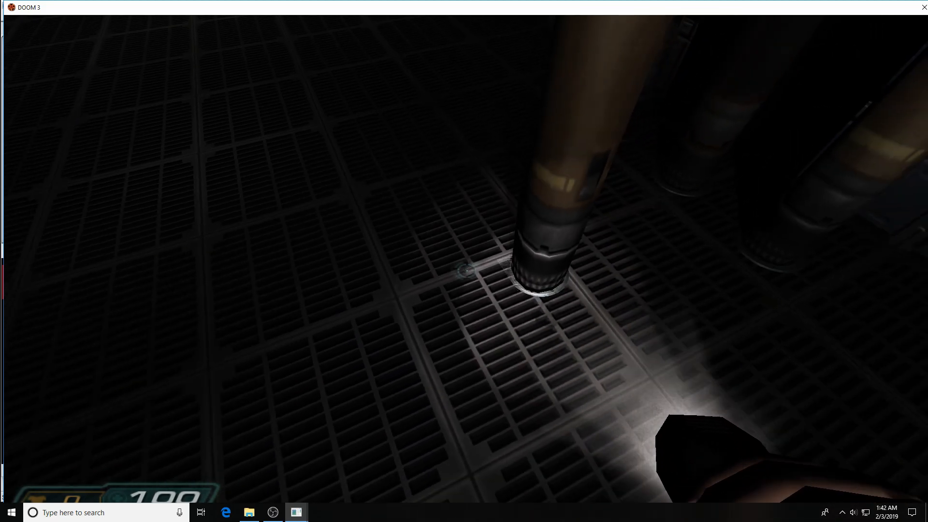
Turn noclip off and walk back and forth to inspect the pillar base closely.
{"action": "key", "text": "grave"}
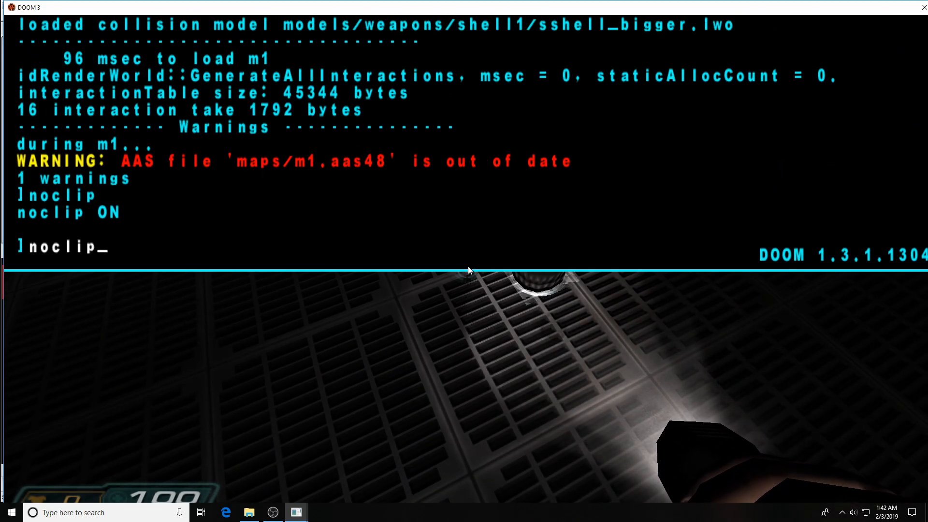
{"action": "key", "text": "Return"}
{"action": "key", "text": "grave"}
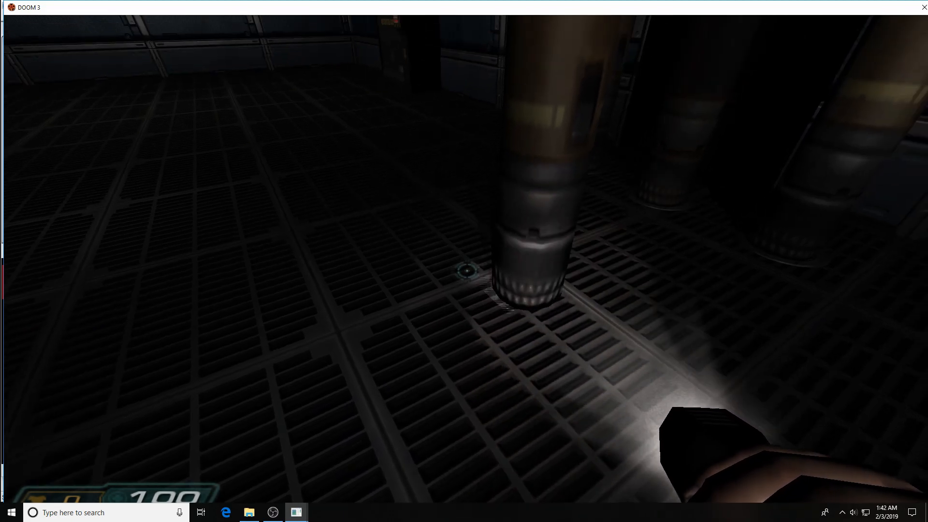
{"action": "key", "text": "s"}
{"action": "key", "text": "w"}
{"action": "key", "text": "w"}
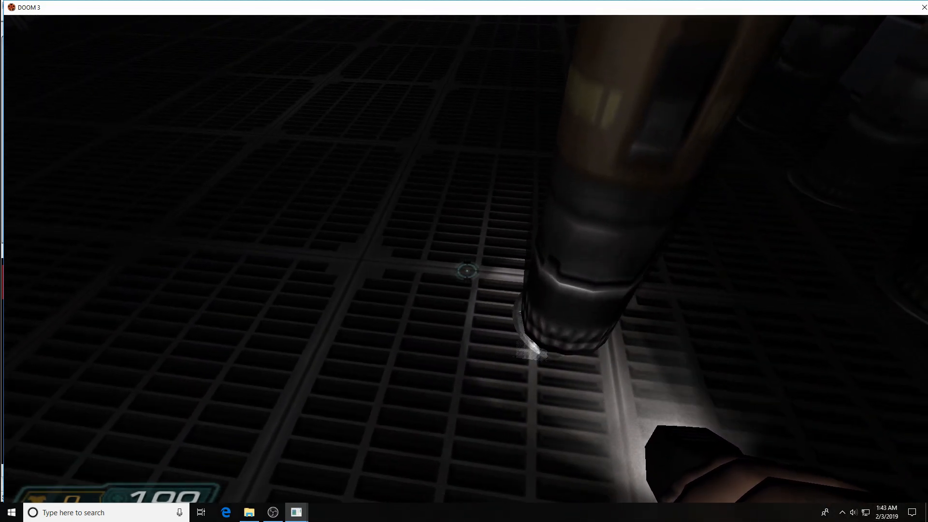
{"action": "key", "text": "s"}
{"action": "key", "text": "w"}
{"action": "key", "text": "s"}
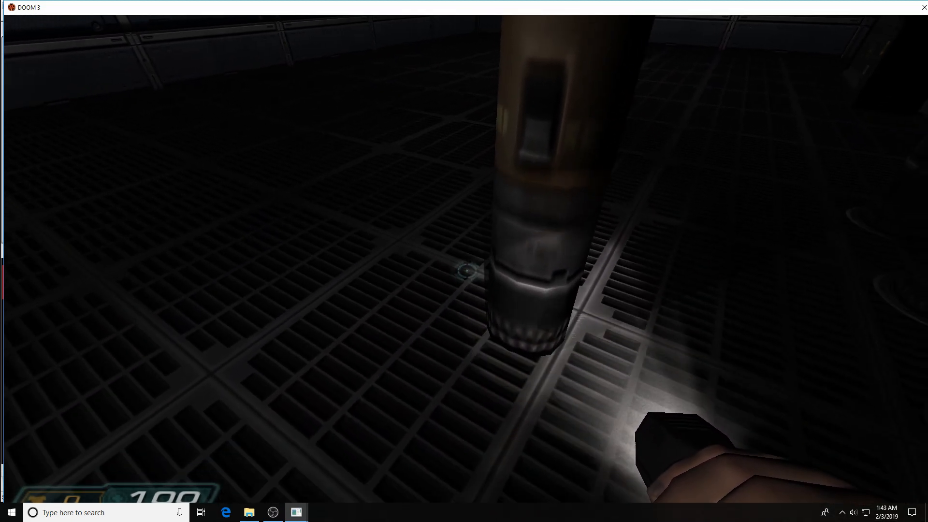
{"action": "key", "text": "w"}
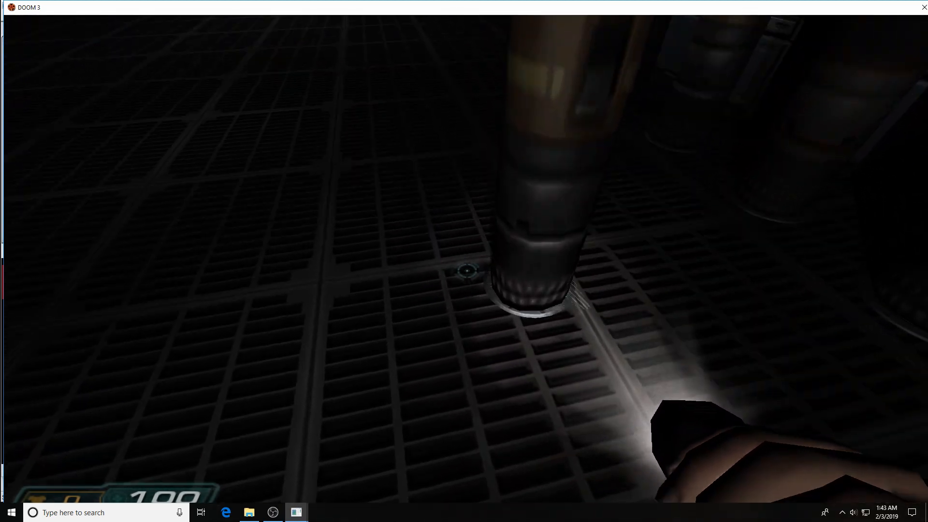
{"action": "key", "text": "w"}
{"action": "key", "text": "s"}
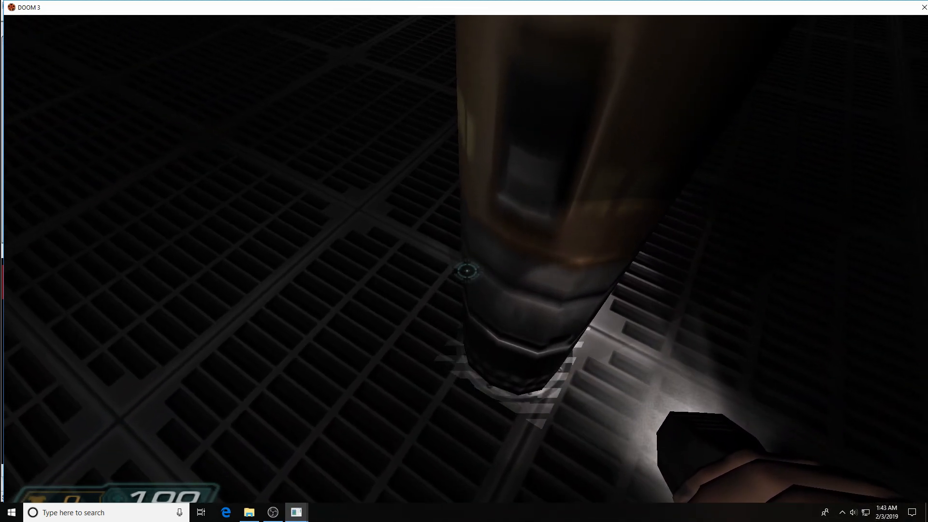
{"action": "key", "text": "grave"}
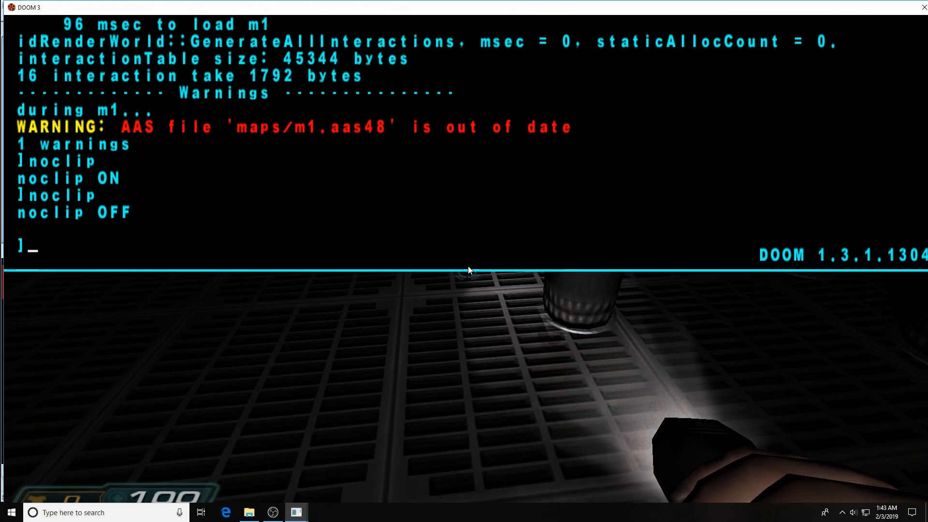
Quit the game and raise the right pipe's base decal one unit above the floor.
{"action": "type", "text": "quit"}
{"action": "key", "text": "Return"}
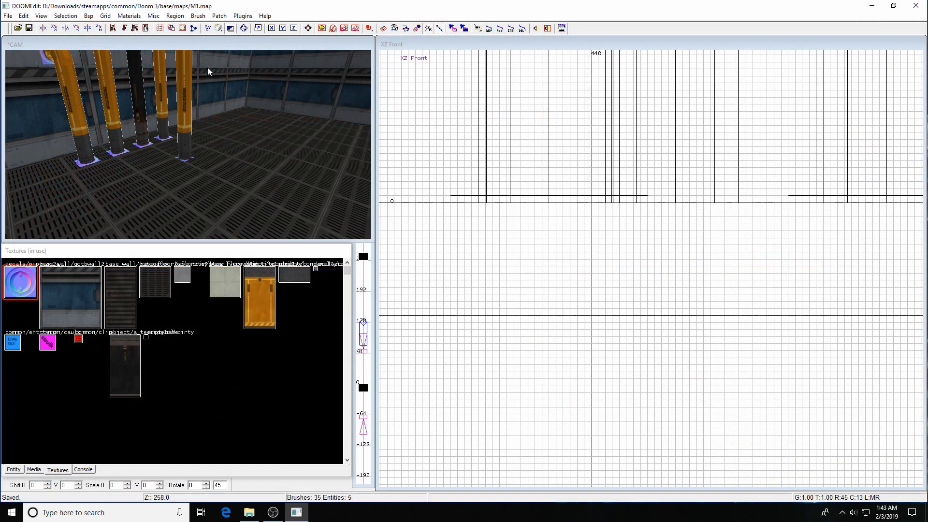
{"action": "left_click", "coordinate": [188, 124], "text": "shift"}
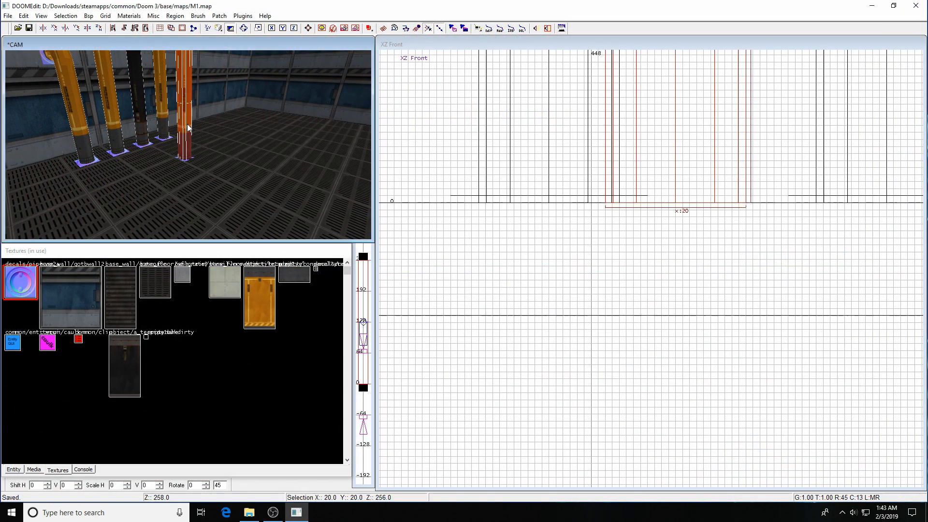
{"action": "key", "text": "Escape"}
{"action": "left_click", "coordinate": [184, 159], "text": "shift"}
{"action": "right_click_drag", "start_coordinate": [646, 212], "coordinate": [628, 230]}
{"action": "left_click_drag", "start_coordinate": [646, 213], "coordinate": [648, 207]}
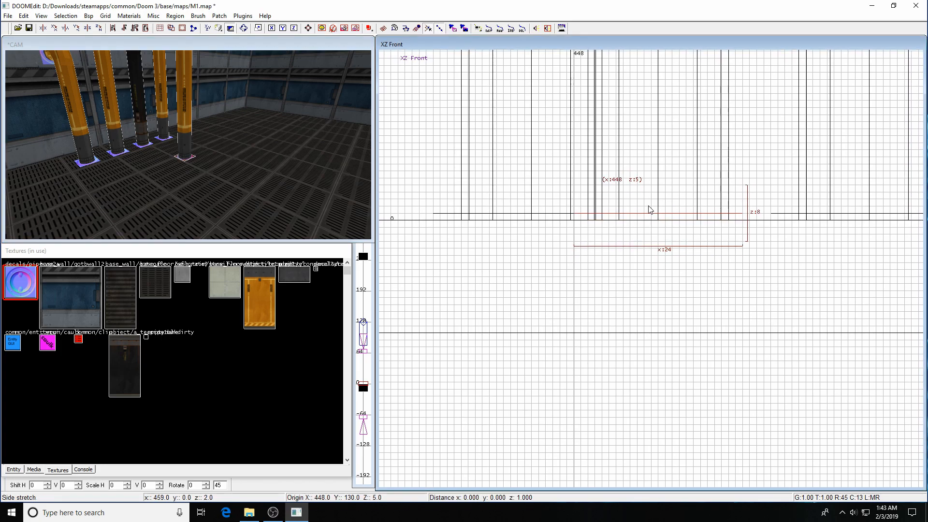
Isolate the rightmost orange pillar and view it from the XY Top projection.
{"action": "left_click", "coordinate": [188, 132], "text": "shift"}
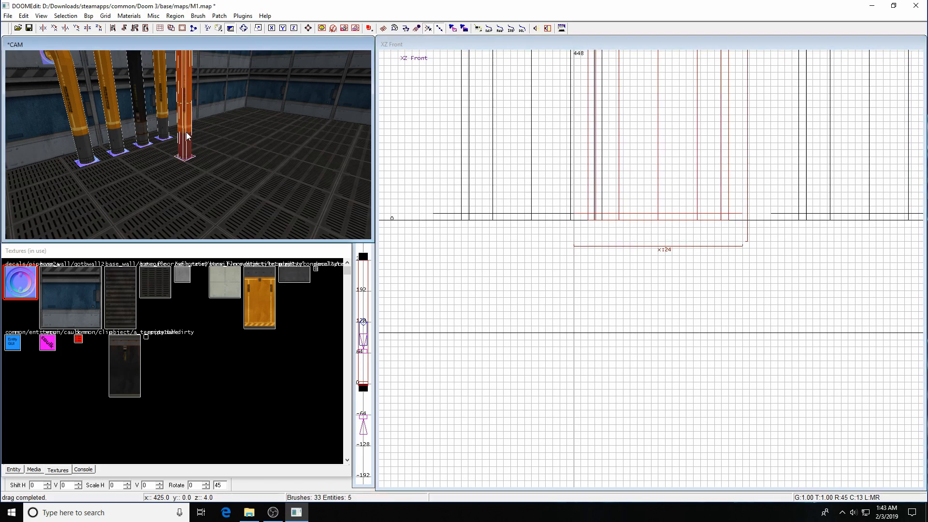
{"action": "key", "text": "a"}
{"action": "key", "text": "a"}
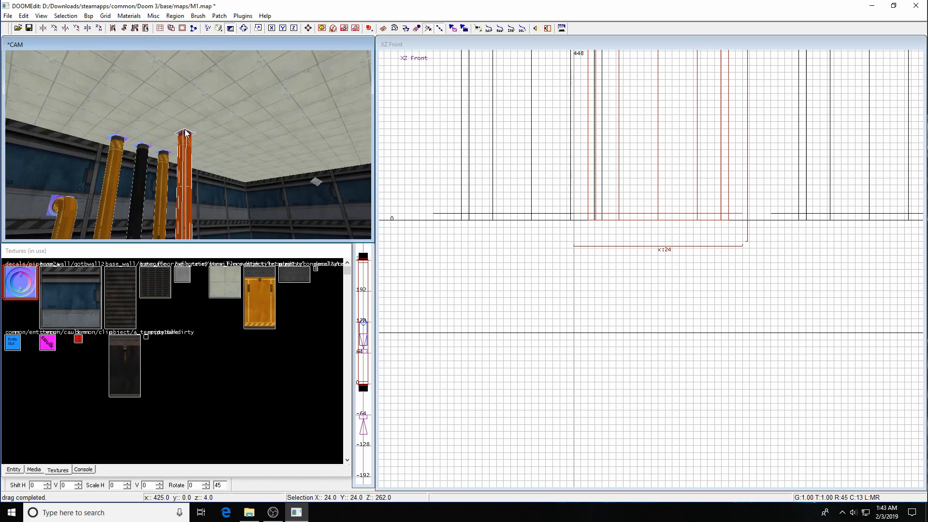
{"action": "key", "text": "ctrl+h"}
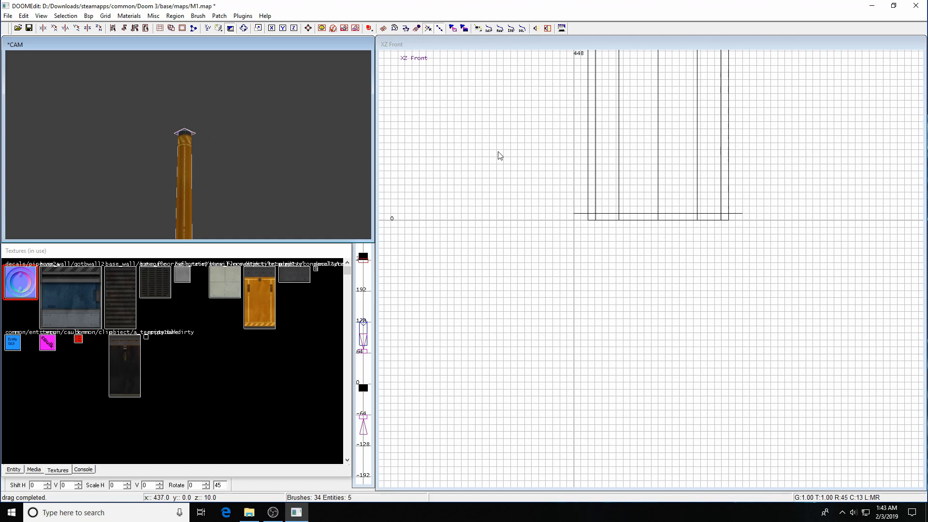
{"action": "right_click_drag", "start_coordinate": [618, 140], "coordinate": [639, 151]}
{"action": "scroll", "coordinate": [639, 151], "scroll_direction": "down", "scroll_amount": 3}
{"action": "key", "text": "ctrl+Tab"}
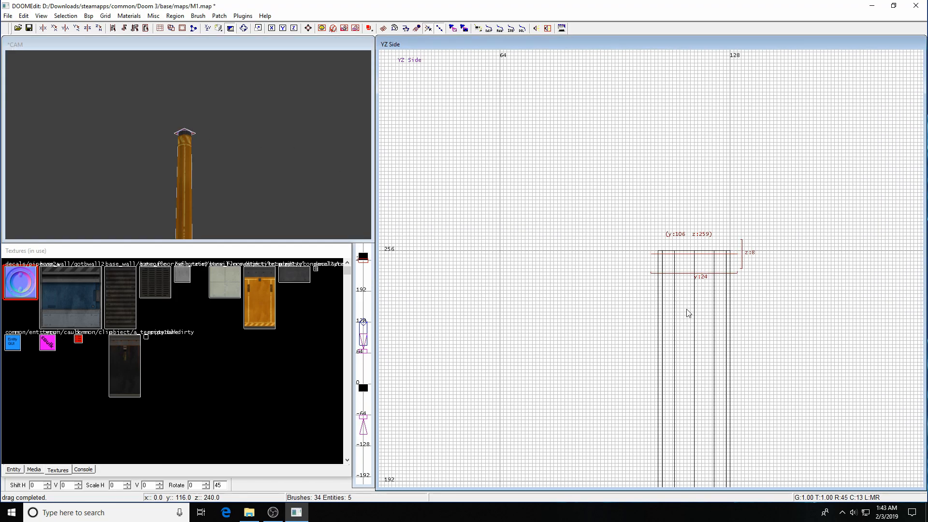
{"action": "key", "text": "ctrl+Tab"}
Stretch the pillar's top cap to 27 units deep and centre it on the pillar.
{"action": "left_click_drag", "start_coordinate": [756, 237], "coordinate": [764, 228]}
{"action": "left_click_drag", "start_coordinate": [709, 160], "coordinate": [707, 148]}
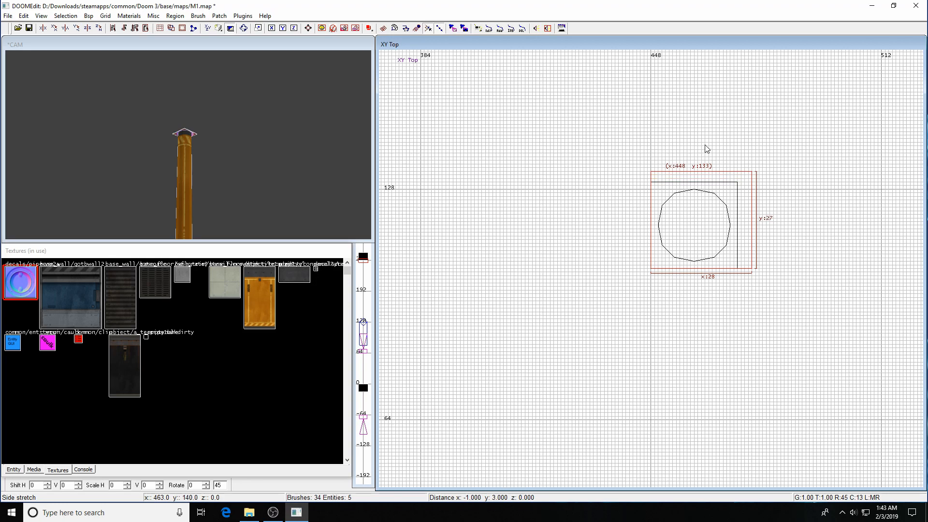
{"action": "left_click_drag", "start_coordinate": [702, 234], "coordinate": [695, 239]}
Resize the base plate to 27 units deep and 28 units wide.
{"action": "key", "text": "z"}
{"action": "key", "text": "z"}
{"action": "key", "text": "Escape"}
{"action": "left_click", "coordinate": [186, 162], "text": "shift"}
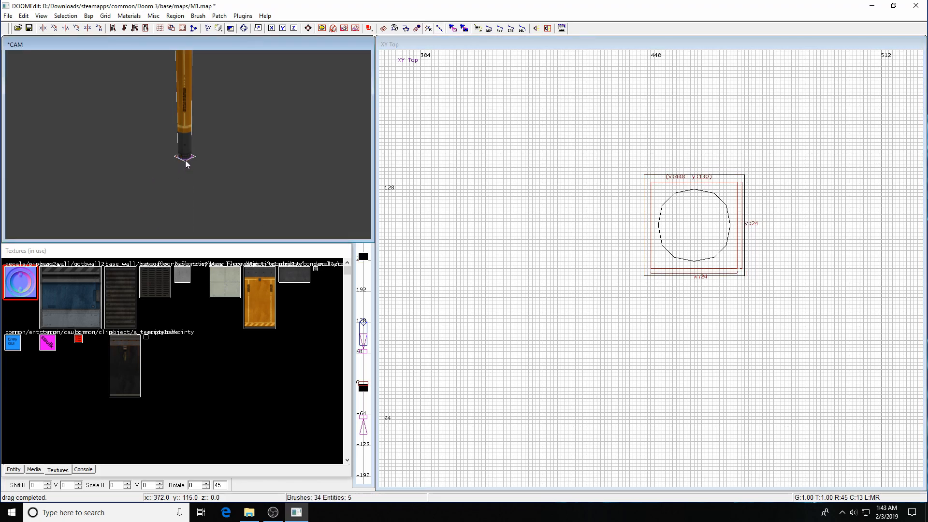
{"action": "mouse_move", "coordinate": [674, 175]}
{"action": "left_mouse_down"}
{"action": "mouse_move", "coordinate": [670, 158]}
{"action": "mouse_move", "coordinate": [612, 213]}
{"action": "left_mouse_up"}
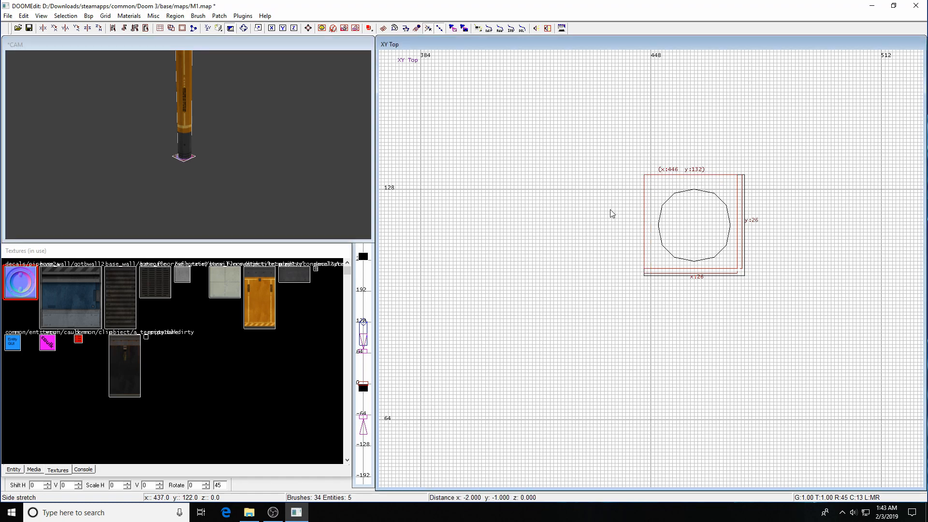
{"action": "left_click_drag", "start_coordinate": [768, 220], "coordinate": [777, 218]}
{"action": "left_click_drag", "start_coordinate": [673, 303], "coordinate": [688, 308]}
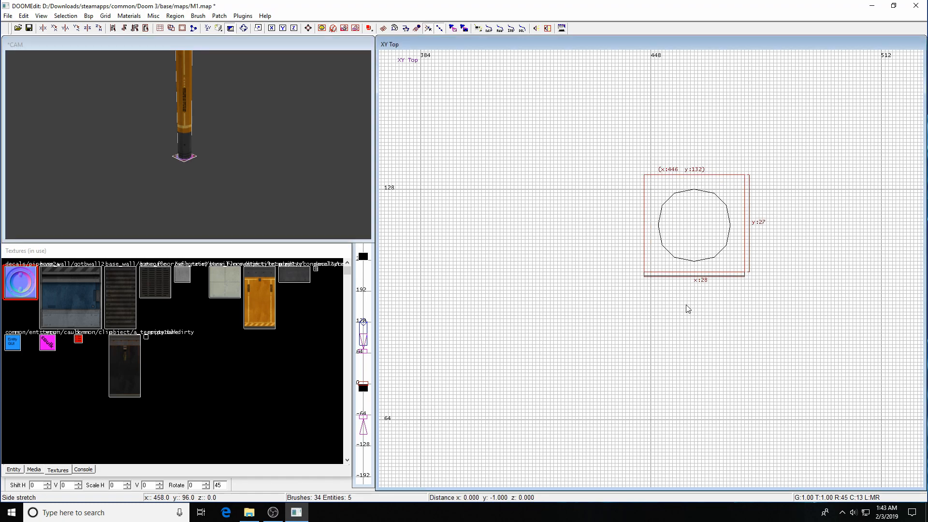
Unhide all geometry and save the map, dismissing the file error message.
{"action": "key", "text": "Escape"}
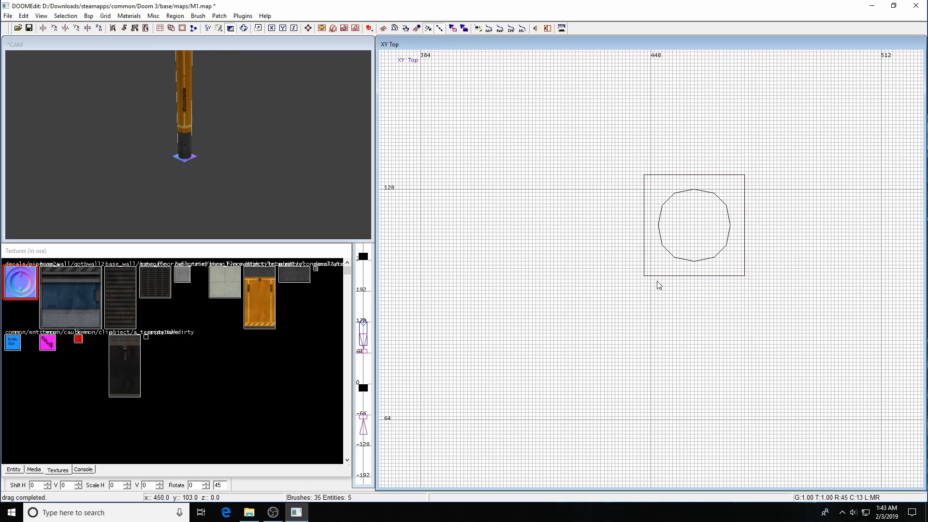
{"action": "key", "text": "shift+h"}
{"action": "key", "text": "shift+h"}
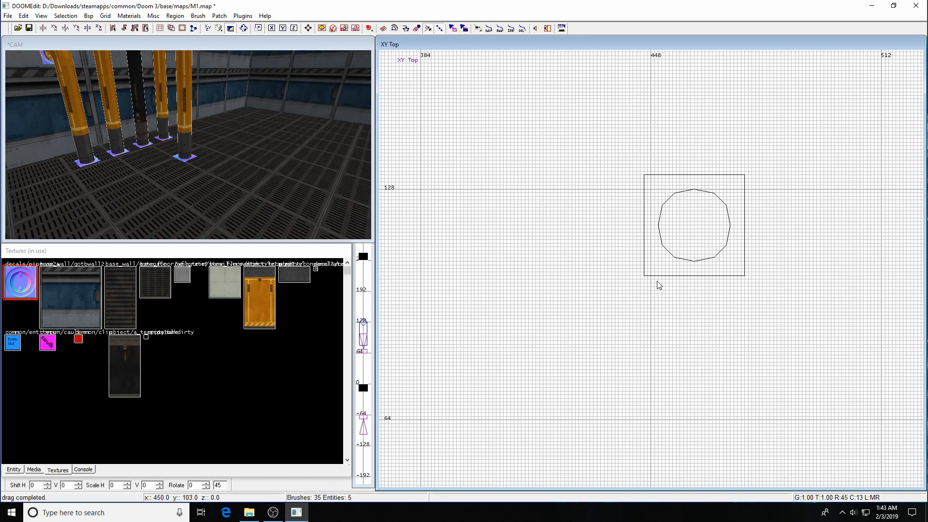
{"action": "key", "text": "ctrl+s"}
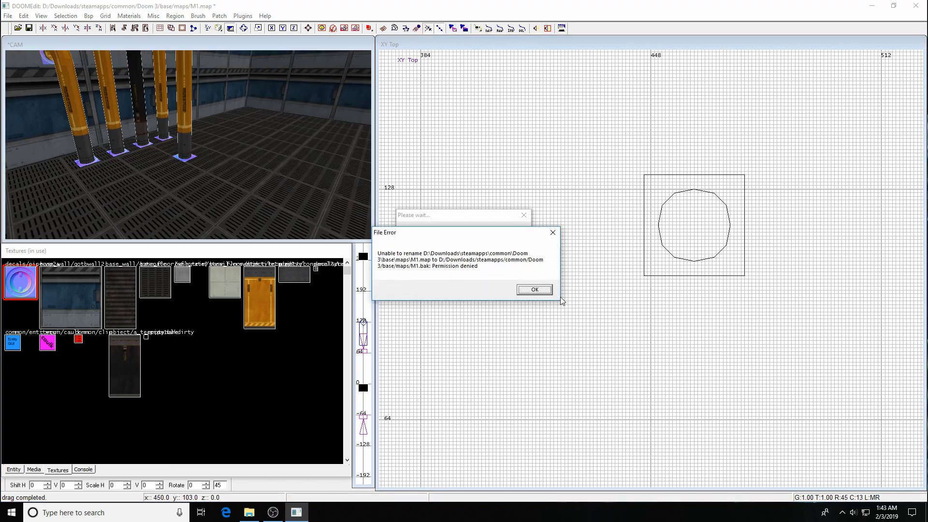
{"action": "left_click", "coordinate": [533, 289]}
Recompile the map from the Bsp menu and dismiss the file error.
{"action": "left_click", "coordinate": [89, 16]}
{"action": "left_click", "coordinate": [102, 33]}
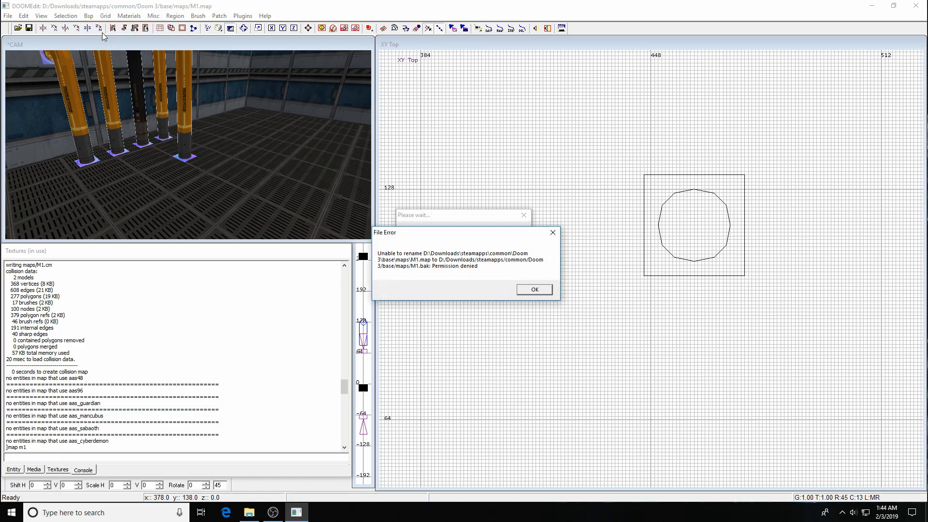
{"action": "key", "text": "Return"}
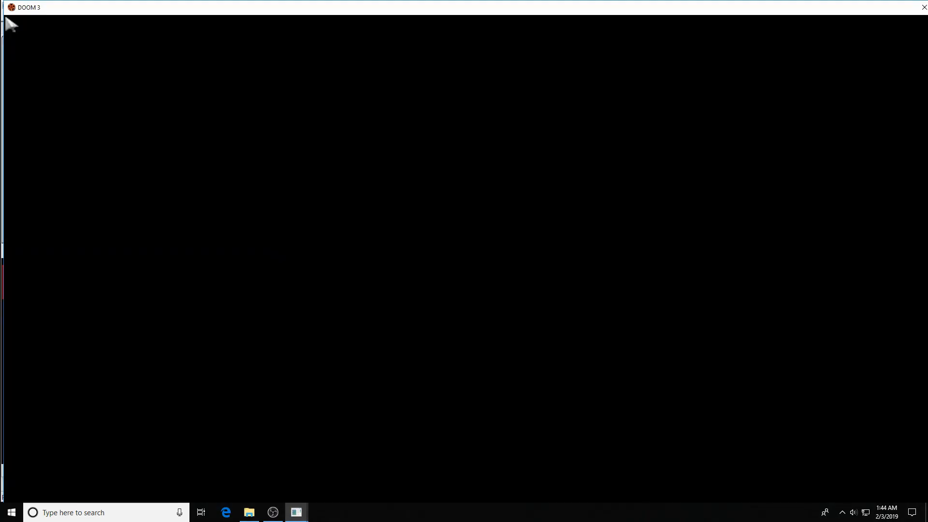
Load the m1 map in Doom 3 by recalling 'map m1' in the console.
{"action": "key", "text": "ctrl+alt+grave"}
{"action": "type", "text": "quit"}
{"action": "key", "text": "Up"}
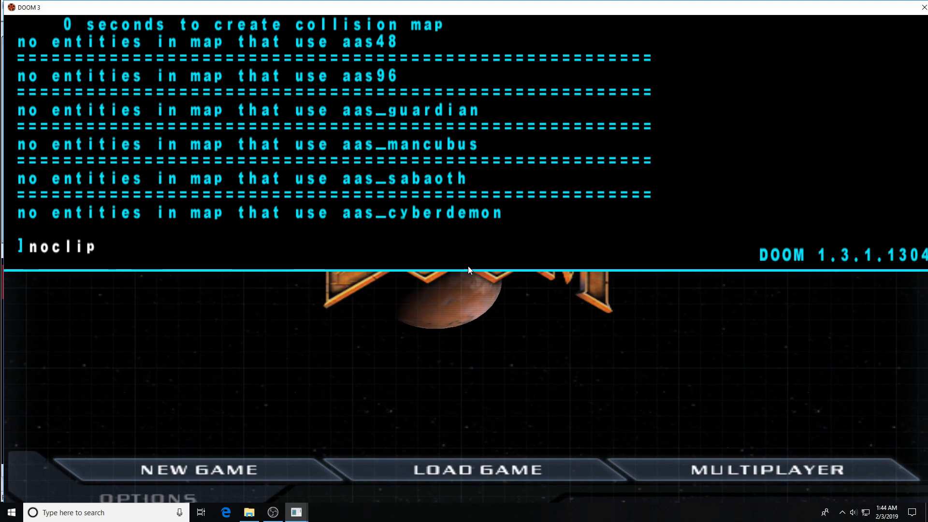
{"action": "key", "text": "Up"}
{"action": "key", "text": "Return"}
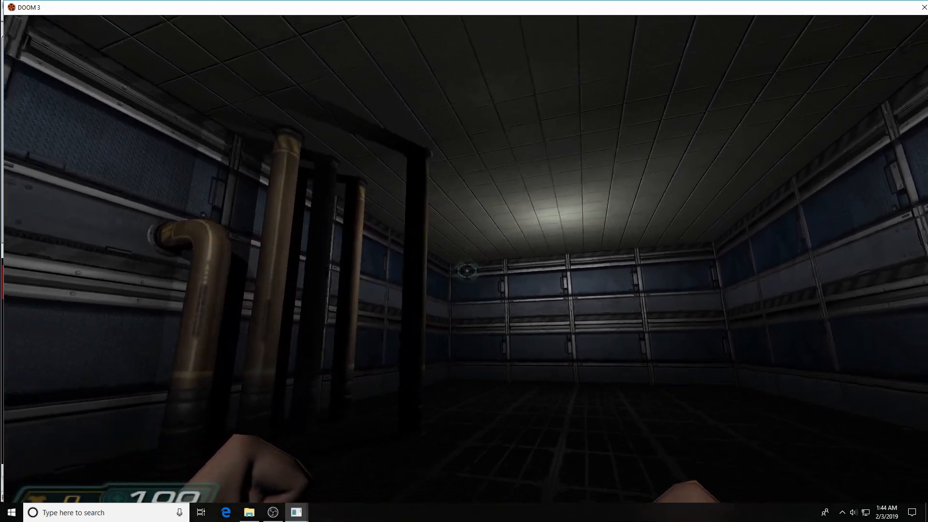
With the flashlight on, walk around the pipes and view the bent elbow from all sides.
{"action": "key", "text": "f"}
{"action": "key", "text": "w"}
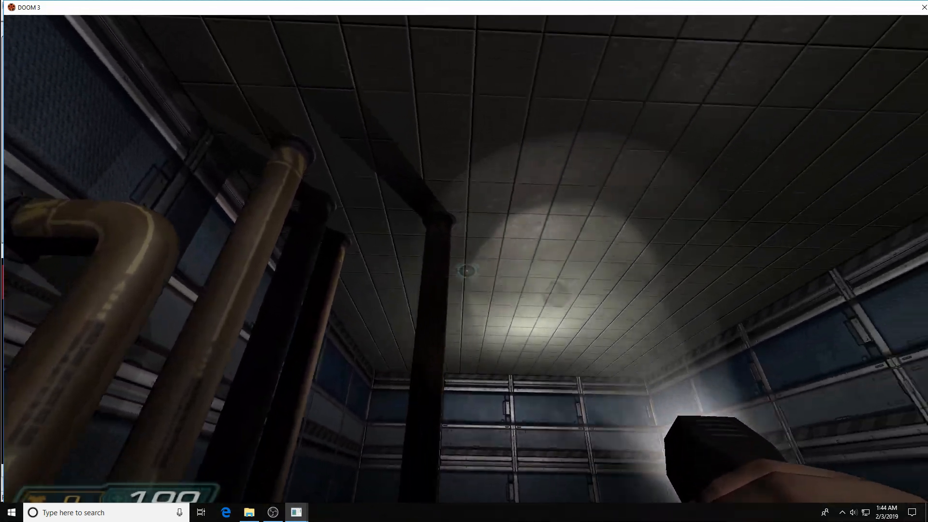
{"action": "key", "text": "w"}
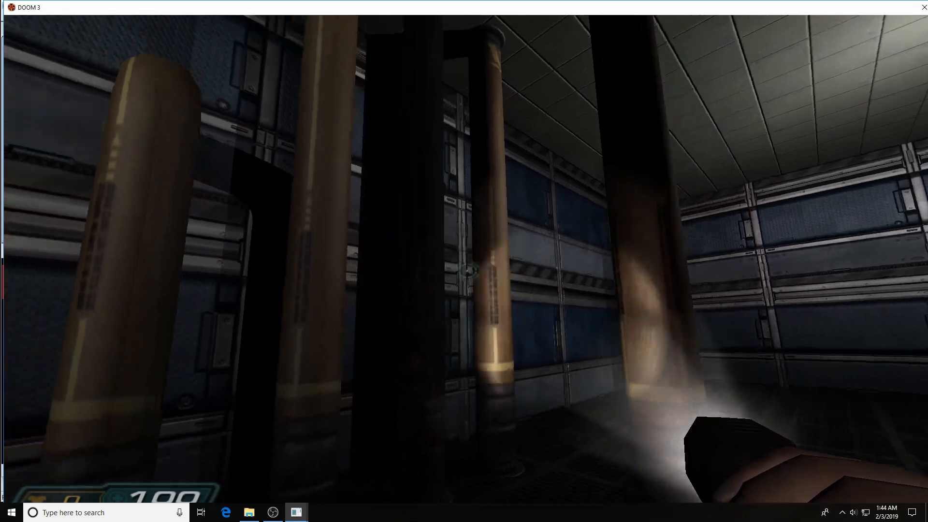
{"action": "key", "text": "d"}
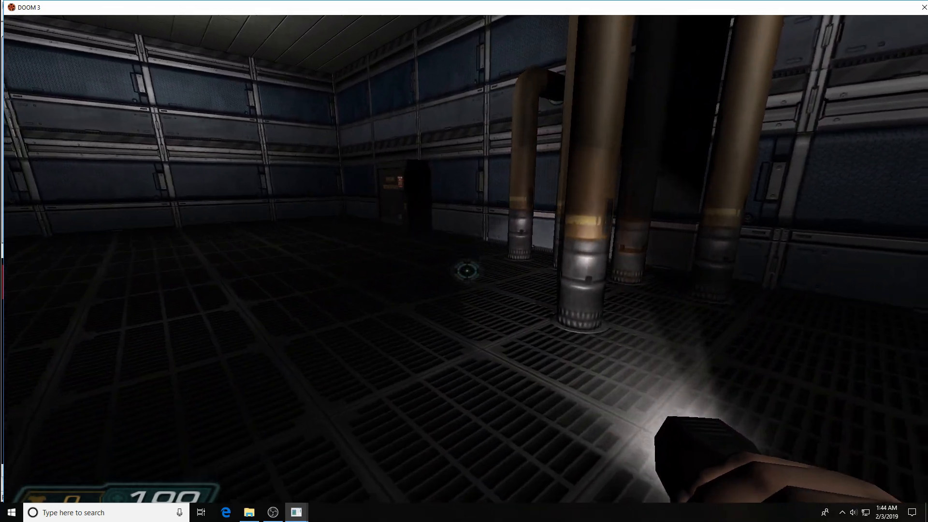
{"action": "key", "text": "w"}
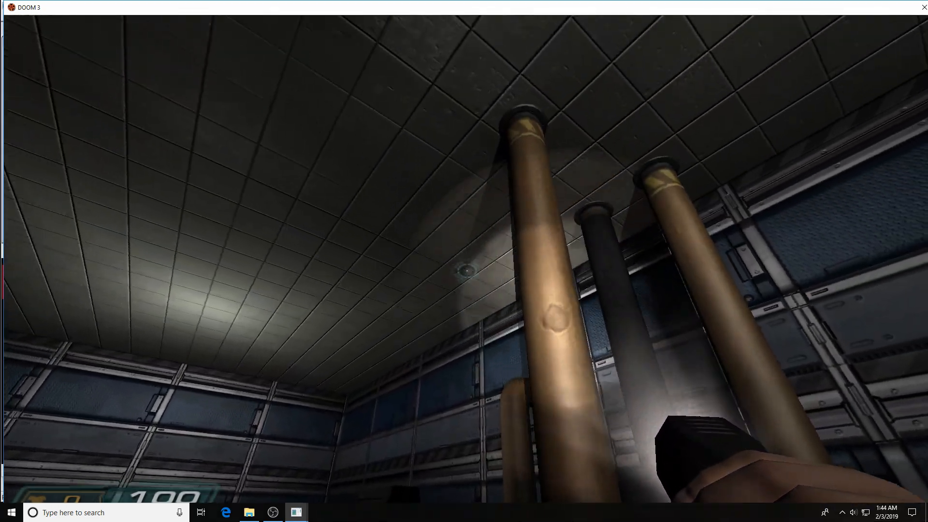
{"action": "key", "text": "a"}
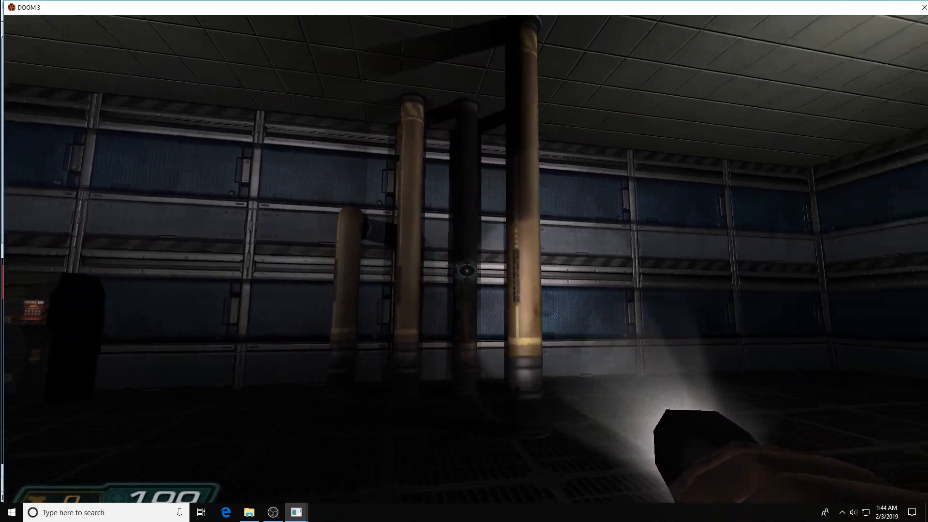
{"action": "key", "text": "w"}
{"action": "key", "text": "s"}
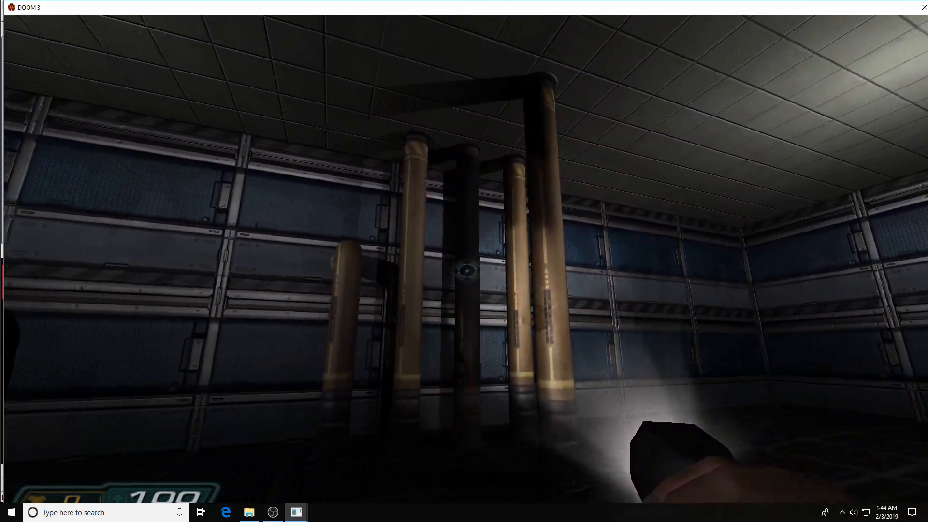
{"action": "key", "text": "a"}
{"action": "key", "text": "w"}
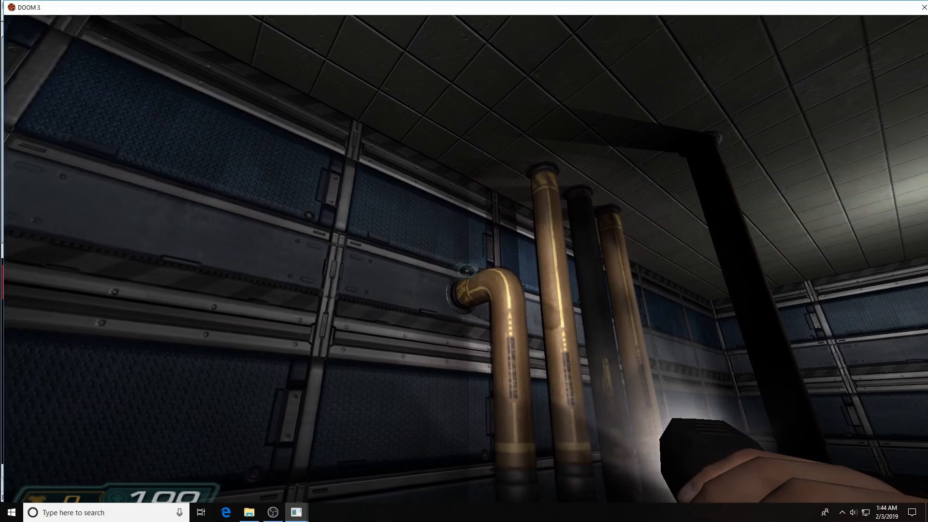
{"action": "key", "text": "a"}
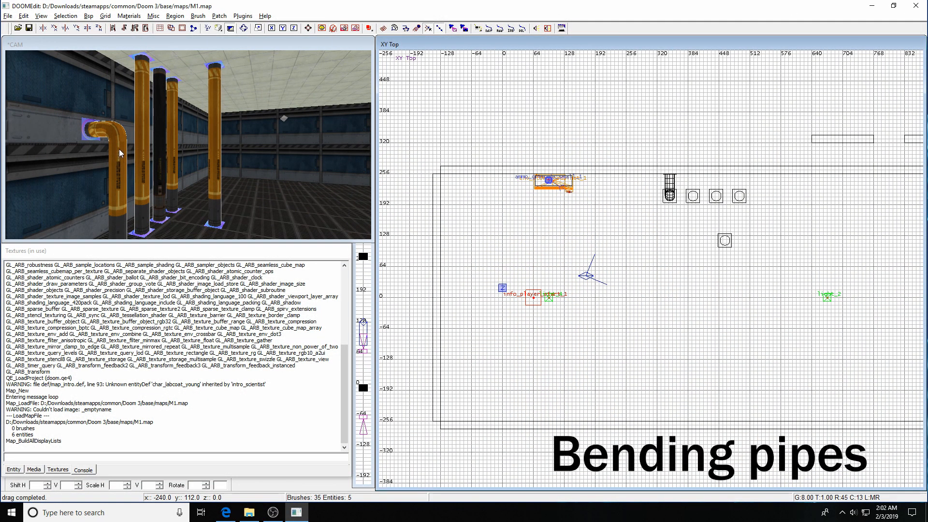
Move the rightmost pipe out onto open floor at y:64.
{"action": "left_click", "coordinate": [215, 169], "text": "shift"}
{"action": "scroll", "coordinate": [580, 249], "scroll_direction": "up", "scroll_amount": 3}
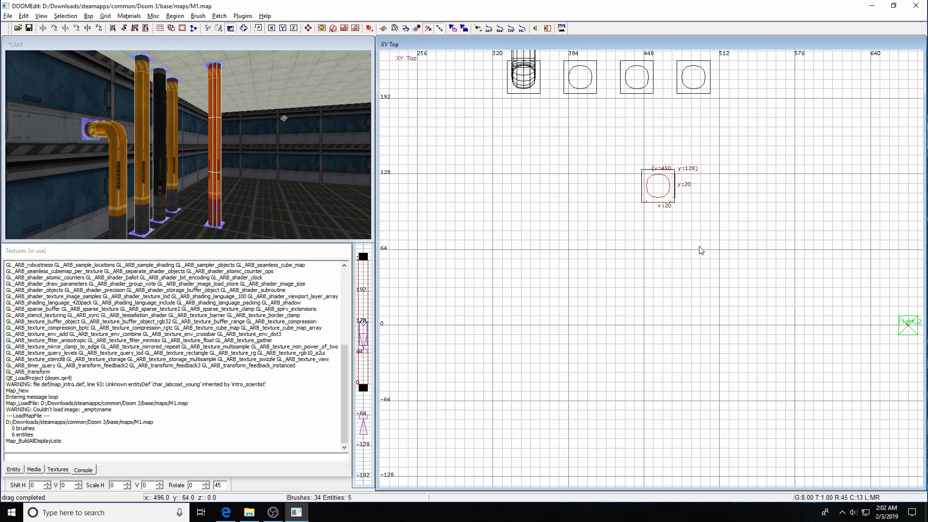
{"action": "left_click_drag", "start_coordinate": [674, 206], "coordinate": [662, 267]}
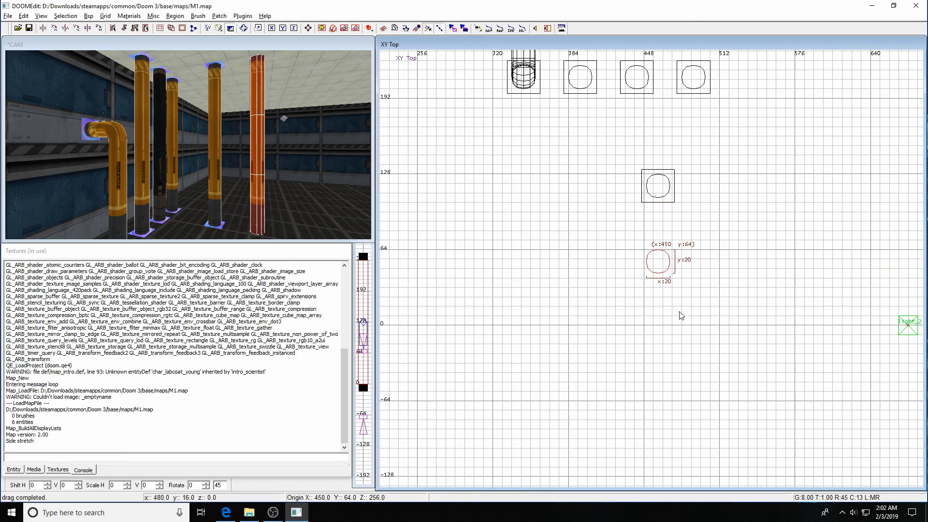
Shorten the pipe from its top down to 32 units tall in the front and side views.
{"action": "key", "text": "ctrl+Tab"}
{"action": "right_click_drag", "start_coordinate": [716, 171], "coordinate": [690, 324]}
{"action": "left_click_drag", "start_coordinate": [625, 73], "coordinate": [610, 314]}
{"action": "key", "text": "ctrl+Tab"}
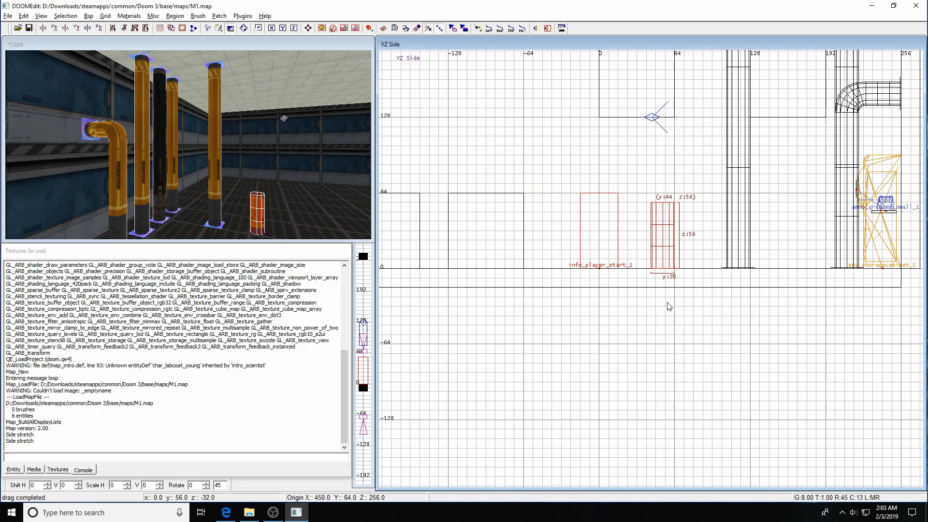
{"action": "left_click_drag", "start_coordinate": [664, 133], "coordinate": [661, 164]}
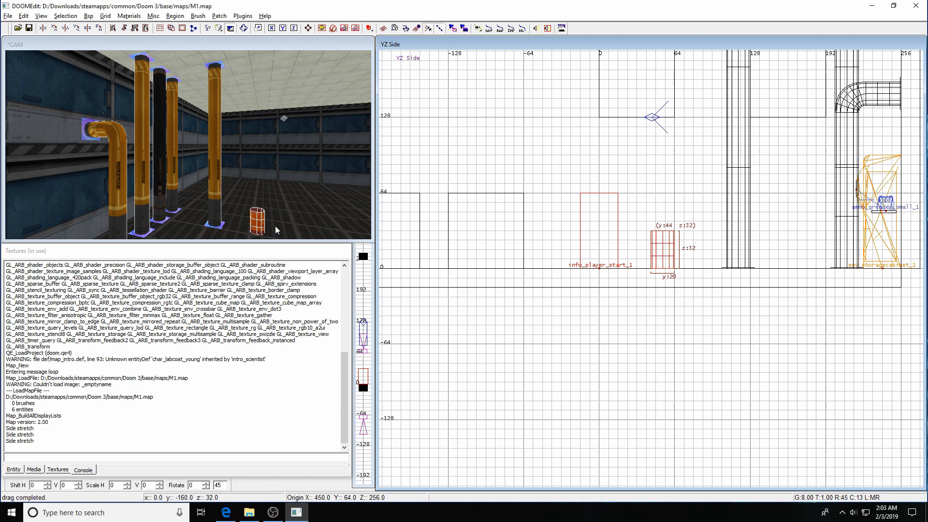
Apply the caulk texture to the selected pipe brush.
{"action": "left_click", "coordinate": [48, 470]}
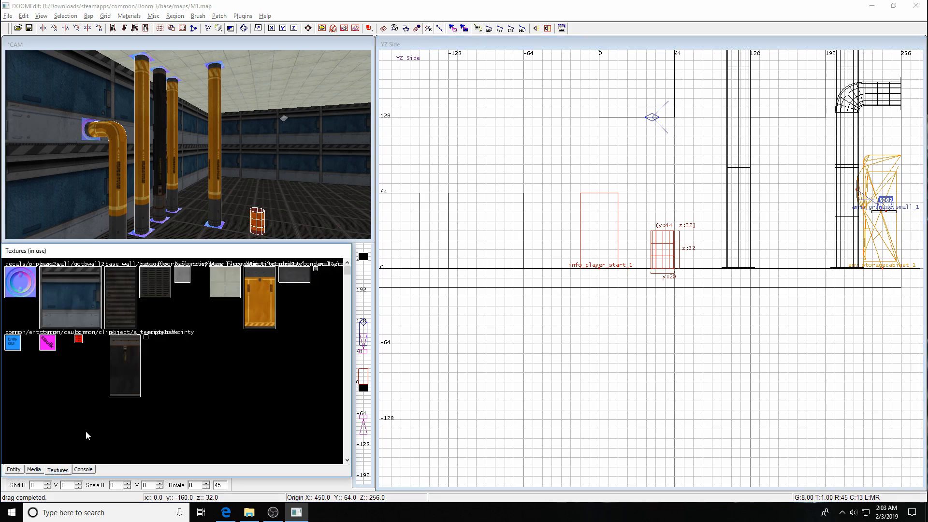
{"action": "left_click", "coordinate": [48, 342]}
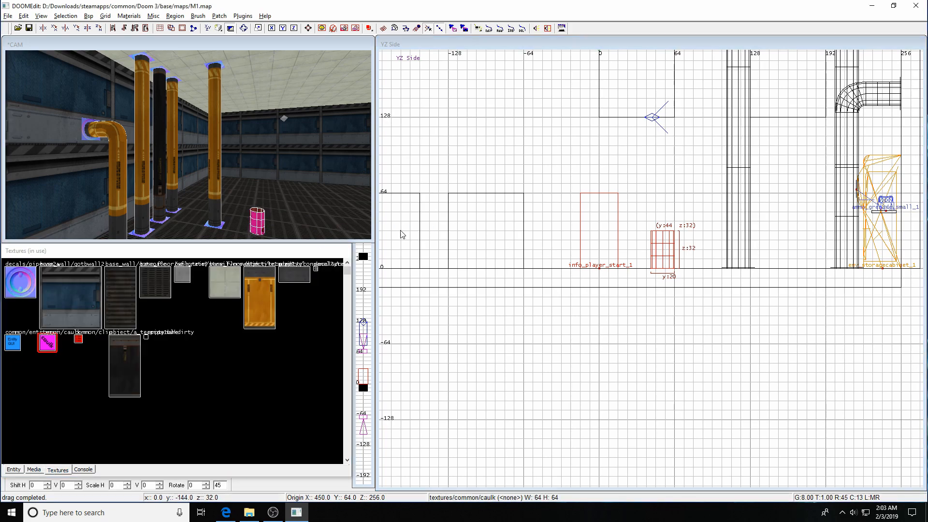
{"action": "key", "text": "Escape"}
Clone the small cylinder twice and spread the three copies apart in the top view.
{"action": "left_click", "coordinate": [260, 228], "text": "shift"}
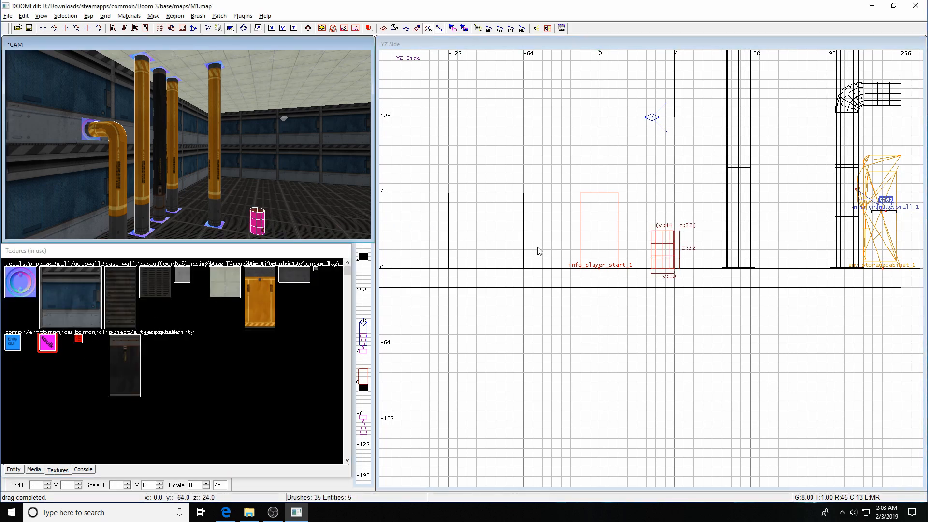
{"action": "key", "text": "ctrl+Tab"}
{"action": "key", "text": "space"}
{"action": "key", "text": "space"}
{"action": "left_click_drag", "start_coordinate": [691, 280], "coordinate": [719, 253]}
{"action": "key", "text": "Escape"}
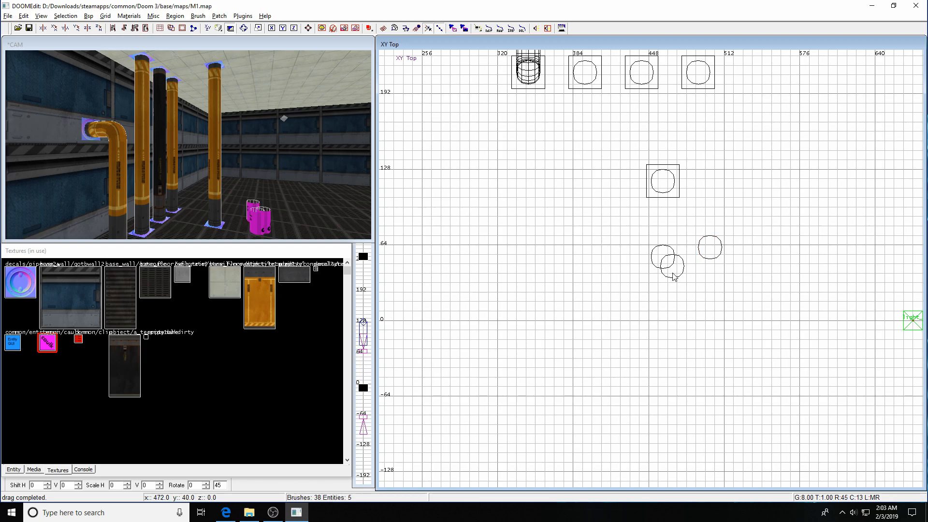
{"action": "left_click", "coordinate": [250, 224], "text": "shift"}
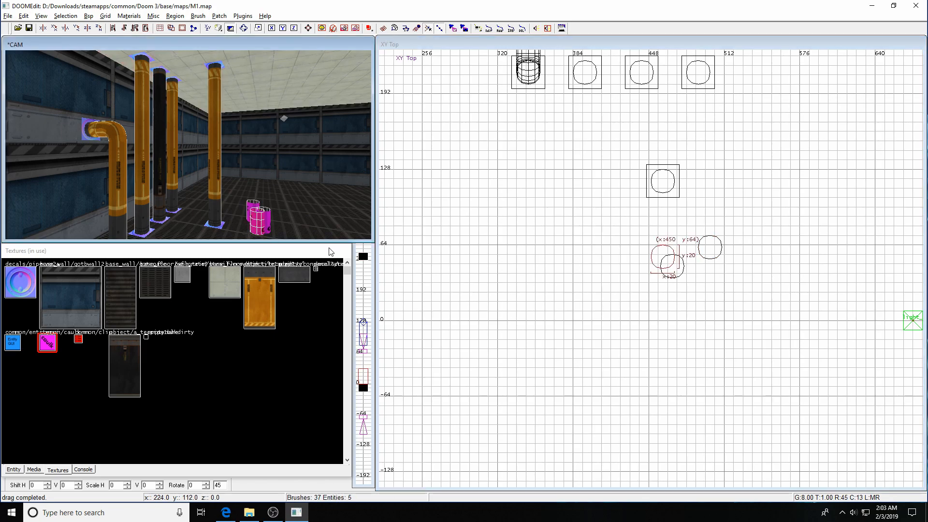
{"action": "mouse_move", "coordinate": [655, 256]}
{"action": "left_mouse_down"}
{"action": "mouse_move", "coordinate": [627, 247]}
{"action": "mouse_move", "coordinate": [744, 296]}
{"action": "left_mouse_up"}
{"action": "key", "text": "Escape"}
Stretch the caulk box vertically in the front view to enclose the three cylinders.
{"action": "key", "text": "ctrl+Tab"}
{"action": "left_click_drag", "start_coordinate": [706, 220], "coordinate": [706, 210]}
{"action": "left_click_drag", "start_coordinate": [710, 285], "coordinate": [711, 294]}
Select everything inside the caulk box and region the view to just those cylinders.
{"action": "left_click", "coordinate": [65, 16]}
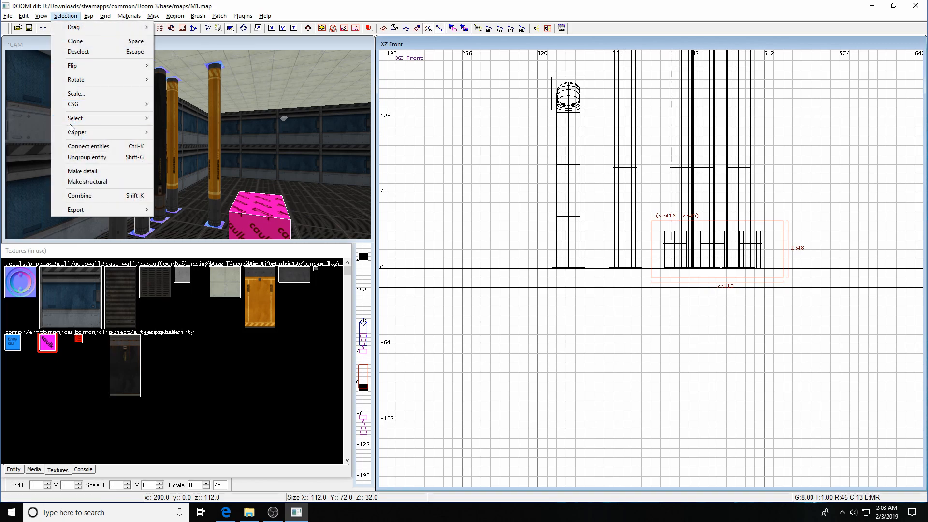
{"action": "mouse_move", "coordinate": [72, 121]}
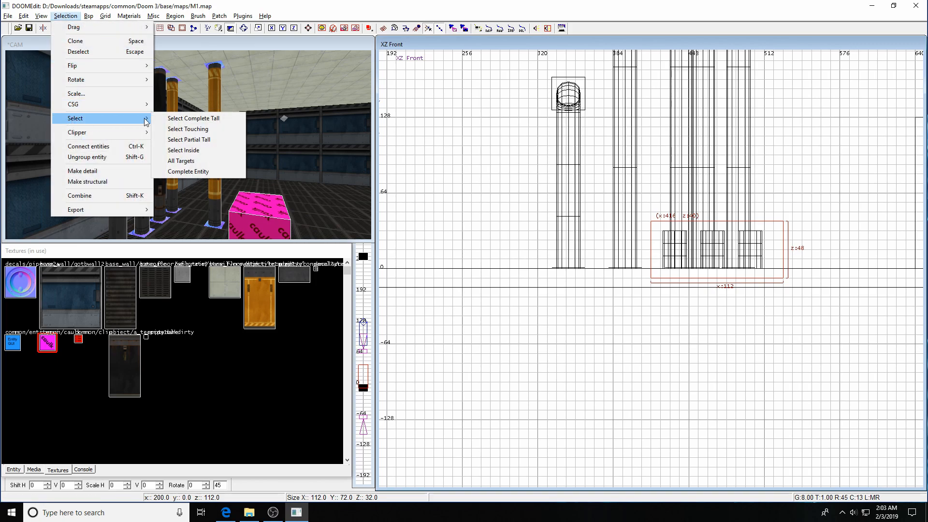
{"action": "left_click", "coordinate": [186, 150]}
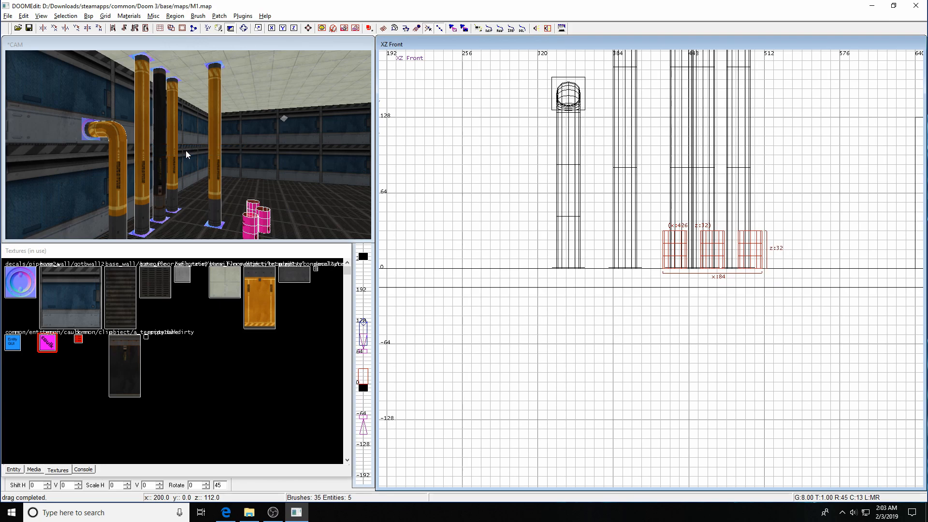
{"action": "key", "text": "ctrl+shift+r"}
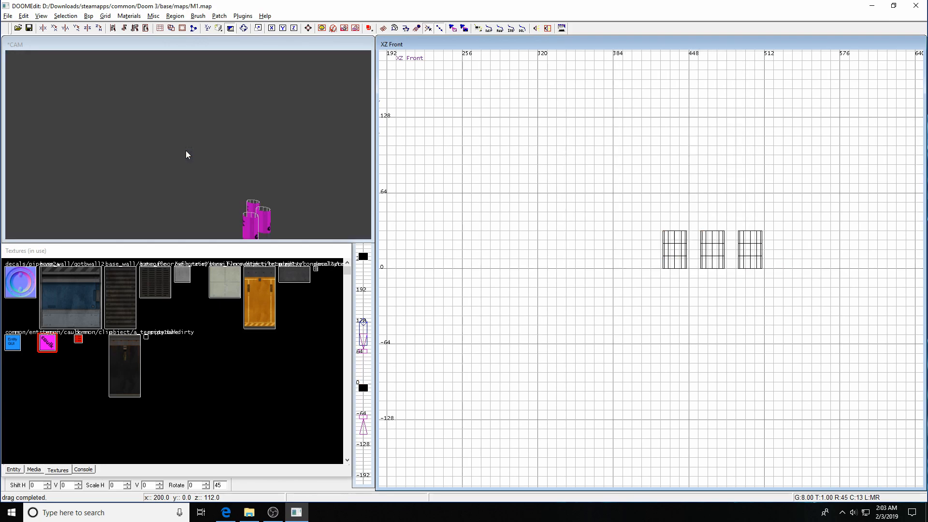
Zoom in on the cylinders in the front view, set grid 2, and lower the middle one's top to z:20.
{"action": "key", "text": "ctrl+Tab"}
{"action": "key", "text": "ctrl+Tab"}
{"action": "left_click", "coordinate": [265, 223], "text": "shift"}
{"action": "right_click_drag", "start_coordinate": [658, 273], "coordinate": [597, 220]}
{"action": "key", "text": "ctrl+Tab"}
{"action": "right_click_drag", "start_coordinate": [684, 268], "coordinate": [656, 253]}
{"action": "scroll", "coordinate": [684, 267], "scroll_direction": "up", "scroll_amount": 2}
{"action": "scroll", "coordinate": [661, 256], "scroll_direction": "up", "scroll_amount": 3}
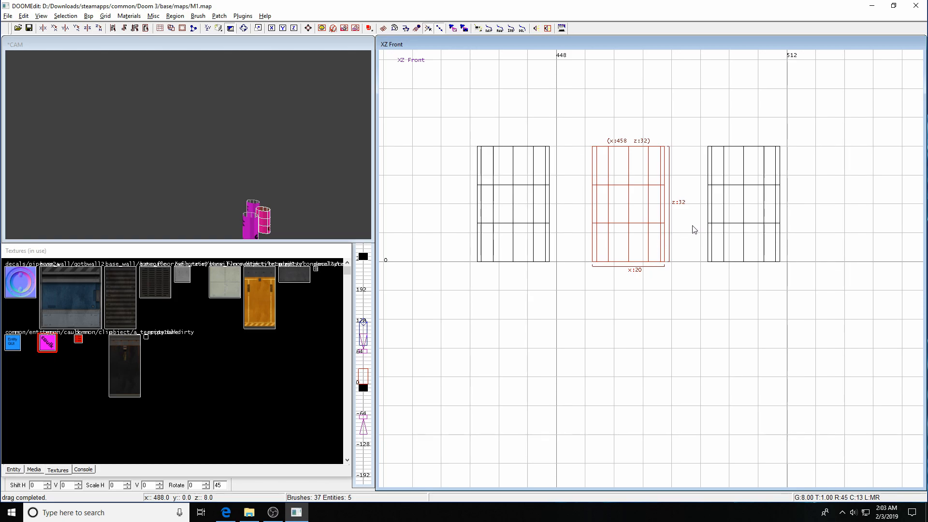
{"action": "key", "text": "2"}
{"action": "left_click_drag", "start_coordinate": [632, 104], "coordinate": [628, 146]}
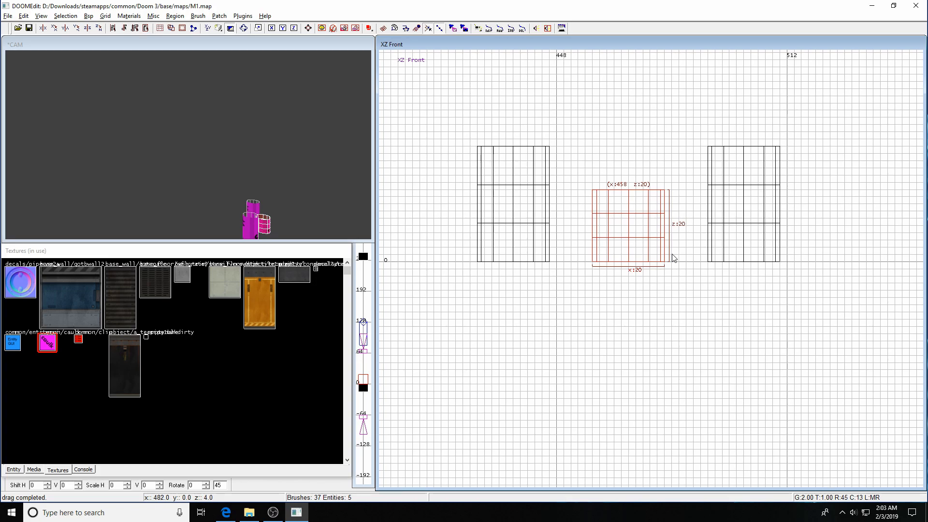
{"action": "key", "text": "Escape"}
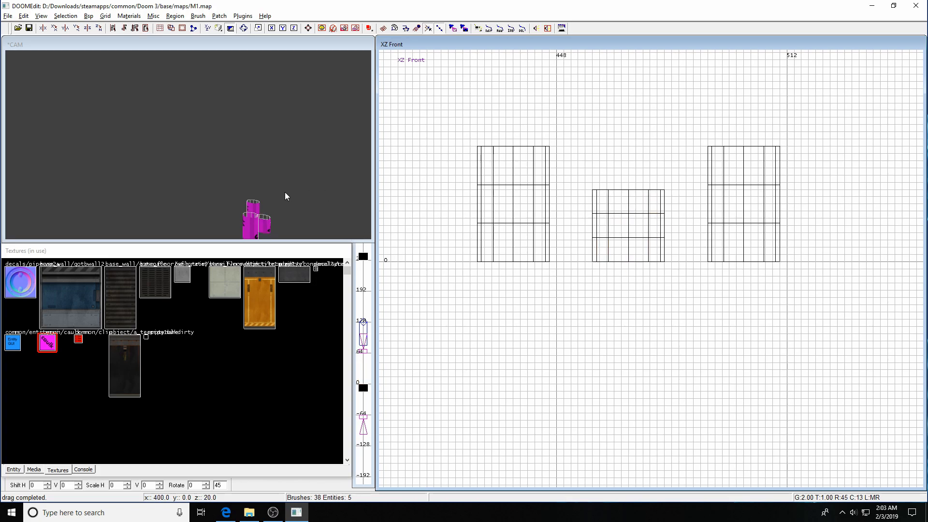
{"action": "left_click", "coordinate": [780, 222], "text": "shift"}
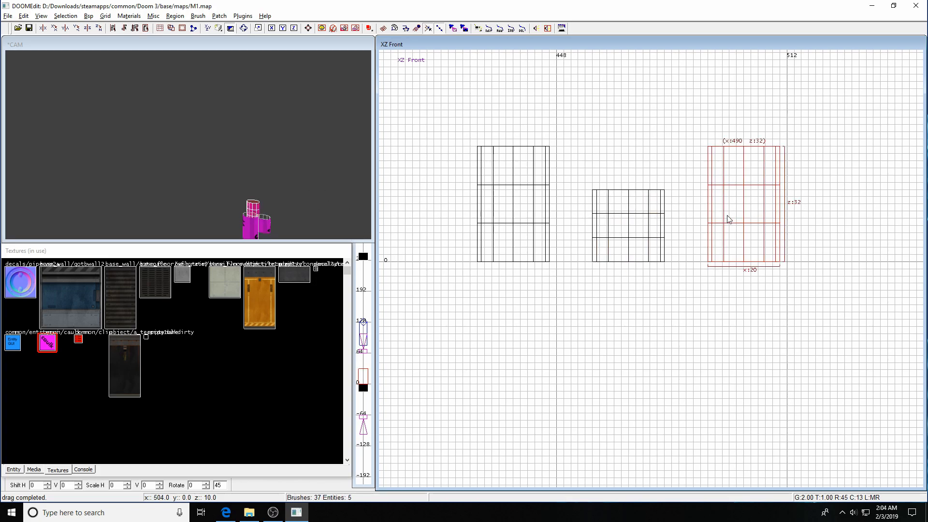
Rotate the right cylinder onto its side and raise it.
{"action": "left_click", "coordinate": [55, 28]}
{"action": "left_click", "coordinate": [54, 29]}
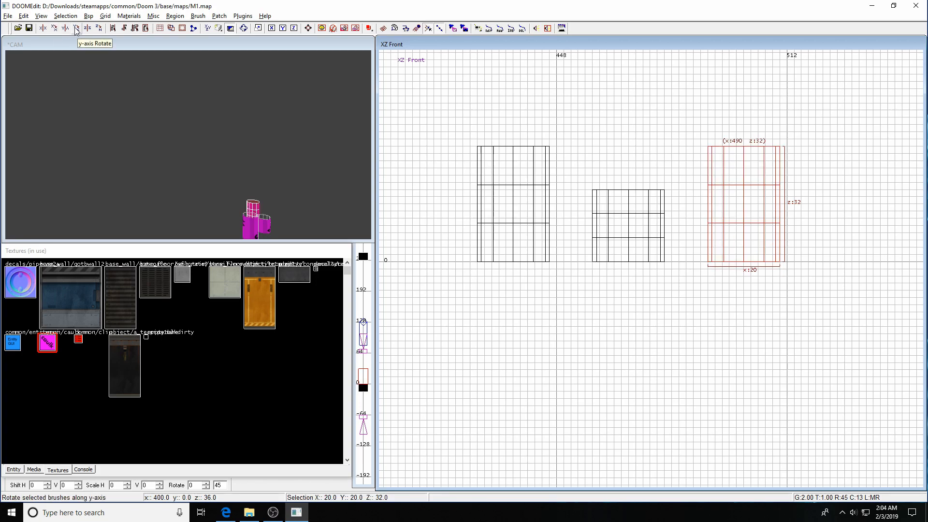
{"action": "left_click", "coordinate": [77, 28]}
{"action": "left_click_drag", "start_coordinate": [744, 208], "coordinate": [746, 159]}
{"action": "key", "text": "Escape"}
Move the left cylinder down so it sits directly below the middle one.
{"action": "left_click", "coordinate": [641, 233], "text": "shift"}
{"action": "key", "text": "Escape"}
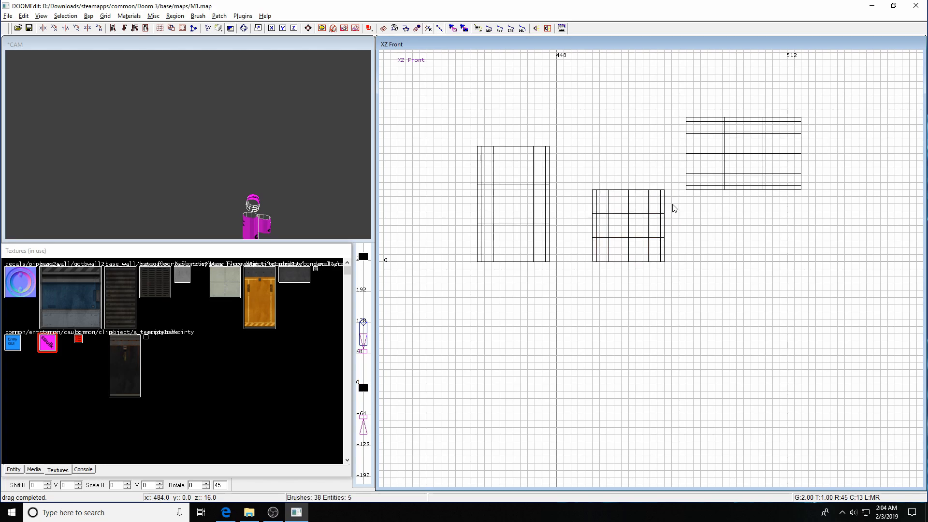
{"action": "left_click", "coordinate": [524, 213], "text": "shift"}
{"action": "mouse_move", "coordinate": [524, 213]}
{"action": "left_mouse_down"}
{"action": "mouse_move", "coordinate": [525, 236]}
{"action": "mouse_move", "coordinate": [591, 357]}
{"action": "mouse_move", "coordinate": [650, 349]}
{"action": "mouse_move", "coordinate": [641, 340]}
{"action": "left_mouse_up"}
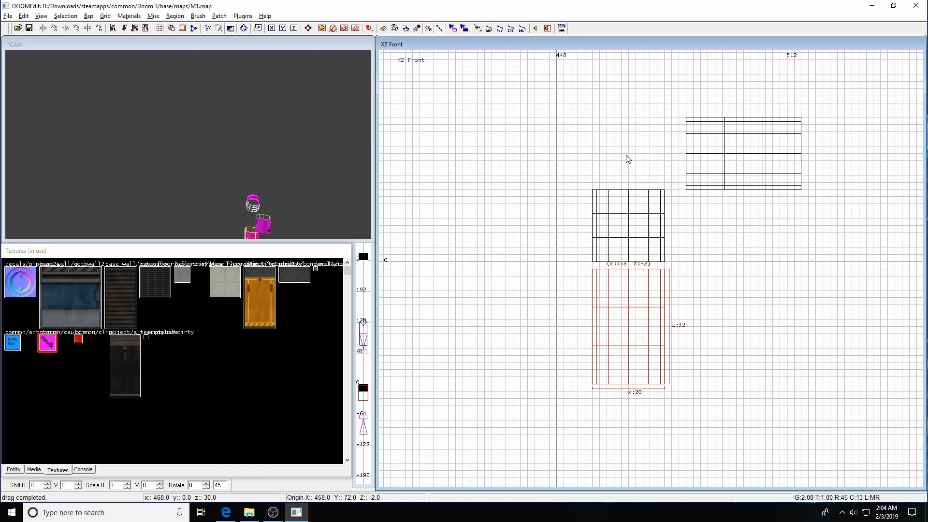
{"action": "key", "text": "Escape"}
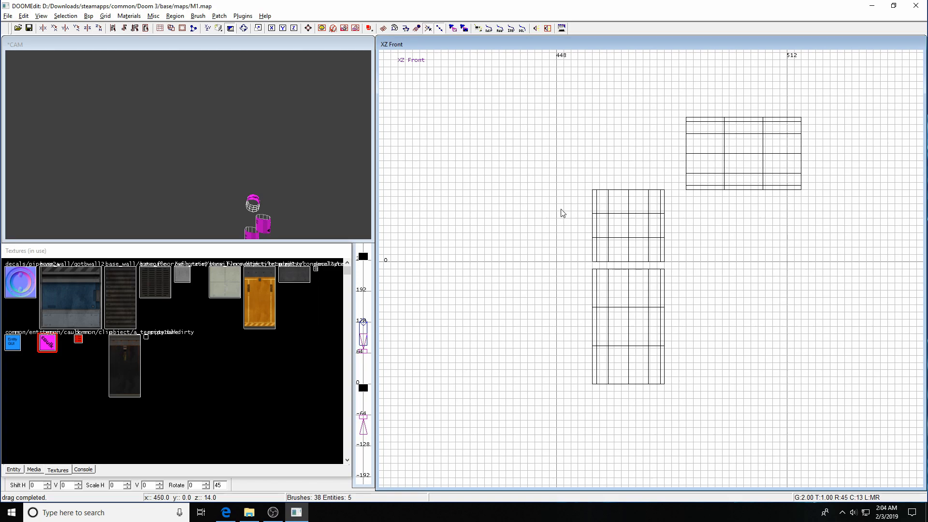
Draw a 26-unit-tall guide block and place it in the corner above the middle cylinder.
{"action": "left_click", "coordinate": [558, 263]}
{"action": "mouse_move", "coordinate": [557, 263]}
{"action": "left_mouse_down"}
{"action": "mouse_move", "coordinate": [586, 186]}
{"action": "mouse_move", "coordinate": [640, 135]}
{"action": "mouse_move", "coordinate": [702, 124]}
{"action": "mouse_move", "coordinate": [646, 135]}
{"action": "left_mouse_up"}
{"action": "mouse_move", "coordinate": [636, 77]}
{"action": "left_mouse_down"}
{"action": "mouse_move", "coordinate": [632, 126]}
{"action": "mouse_move", "coordinate": [627, 110]}
{"action": "left_mouse_up"}
{"action": "mouse_move", "coordinate": [626, 229]}
{"action": "left_mouse_down"}
{"action": "mouse_move", "coordinate": [648, 214]}
{"action": "mouse_move", "coordinate": [668, 214]}
{"action": "mouse_move", "coordinate": [665, 230]}
{"action": "left_mouse_up"}
{"action": "key", "text": "Escape"}
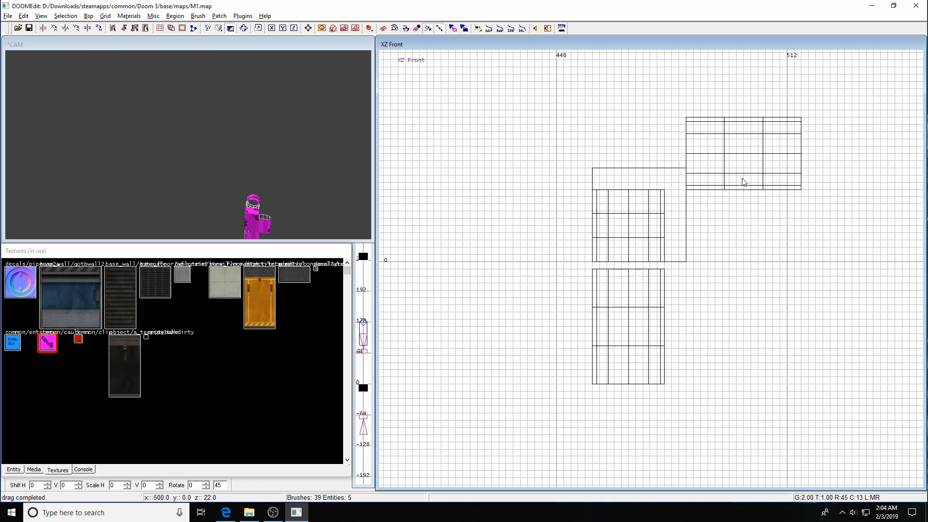
Align the horizontal and lower cylinders against the guide and middle cylinder, then delete the guide block.
{"action": "left_click", "coordinate": [741, 164], "text": "shift"}
{"action": "left_click_drag", "start_coordinate": [740, 164], "coordinate": [744, 218]}
{"action": "key", "text": "Escape"}
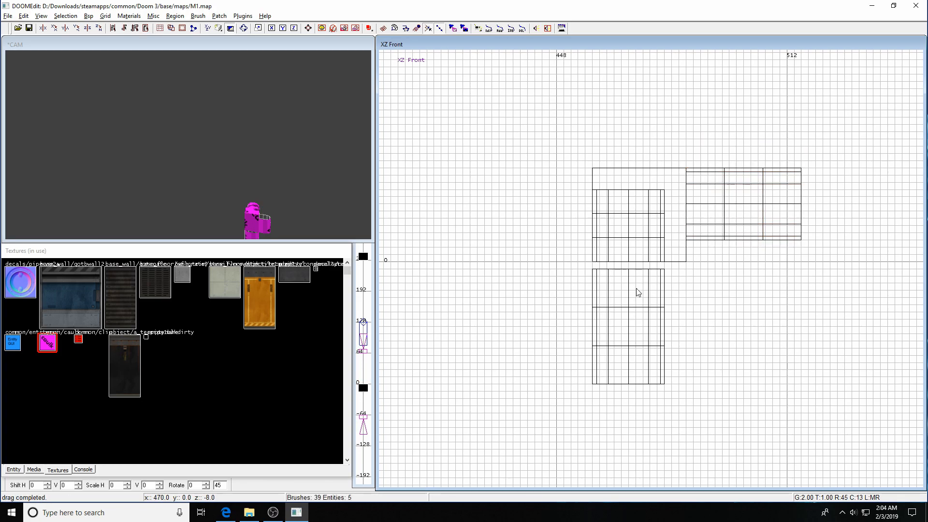
{"action": "left_click", "coordinate": [636, 288], "text": "shift"}
{"action": "left_click_drag", "start_coordinate": [637, 293], "coordinate": [637, 286]}
{"action": "key", "text": "Escape"}
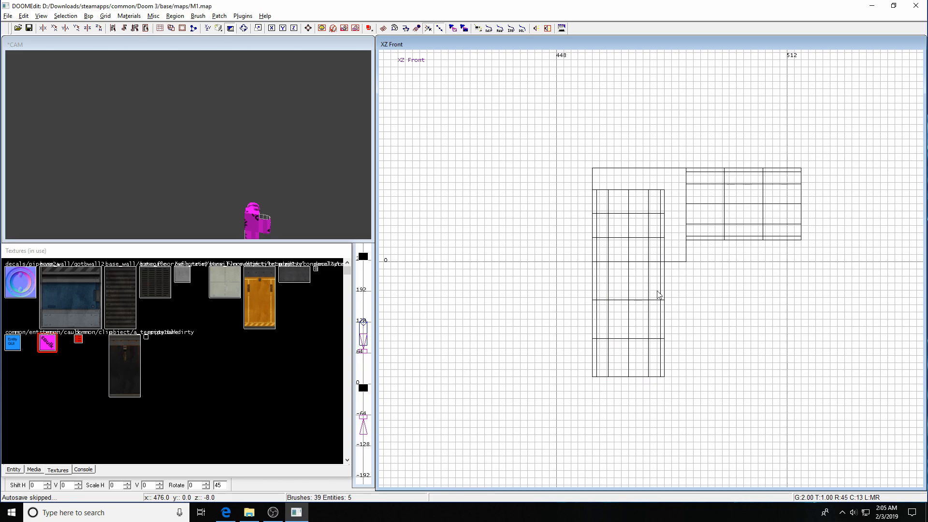
{"action": "left_click", "coordinate": [680, 245], "text": "shift"}
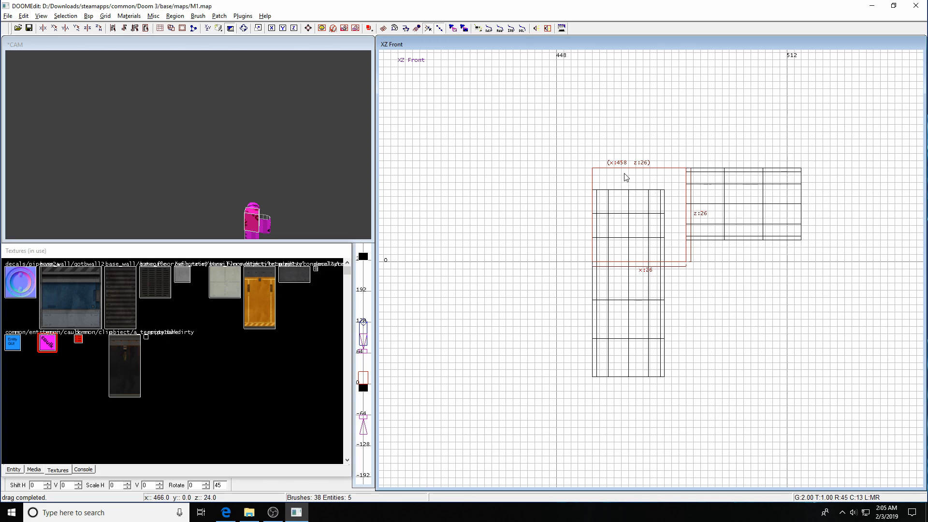
{"action": "key", "text": "Delete"}
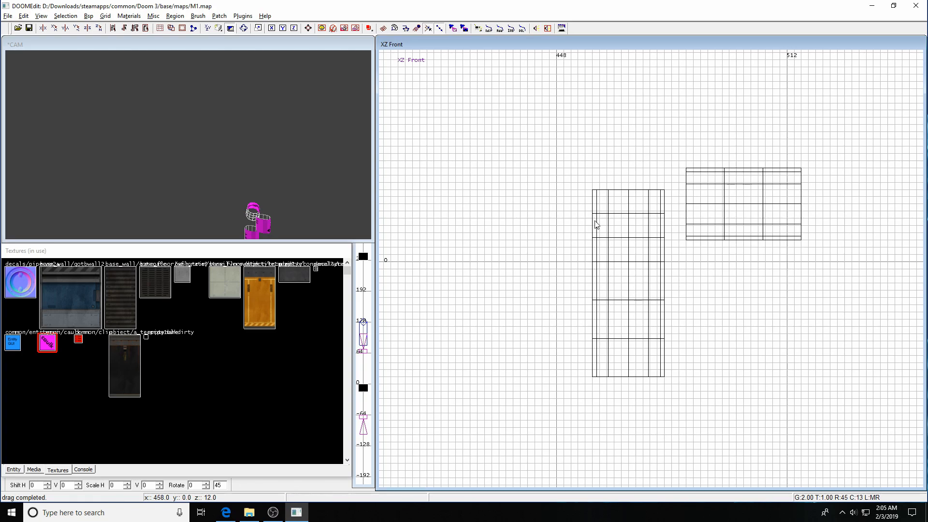
Select the short middle cylinder patch and switch to vertex editing to show its control points.
{"action": "left_click", "coordinate": [609, 232], "text": "shift"}
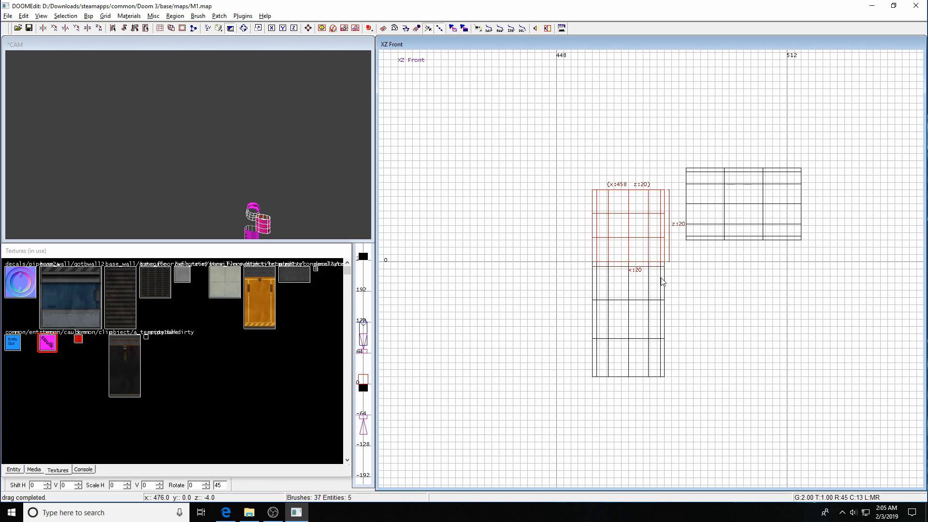
{"action": "key", "text": "v"}
Drag the middle patch's control points up and right into a rounded 90-degree elbow between both pipes.
{"action": "left_click_drag", "start_coordinate": [667, 192], "coordinate": [688, 242]}
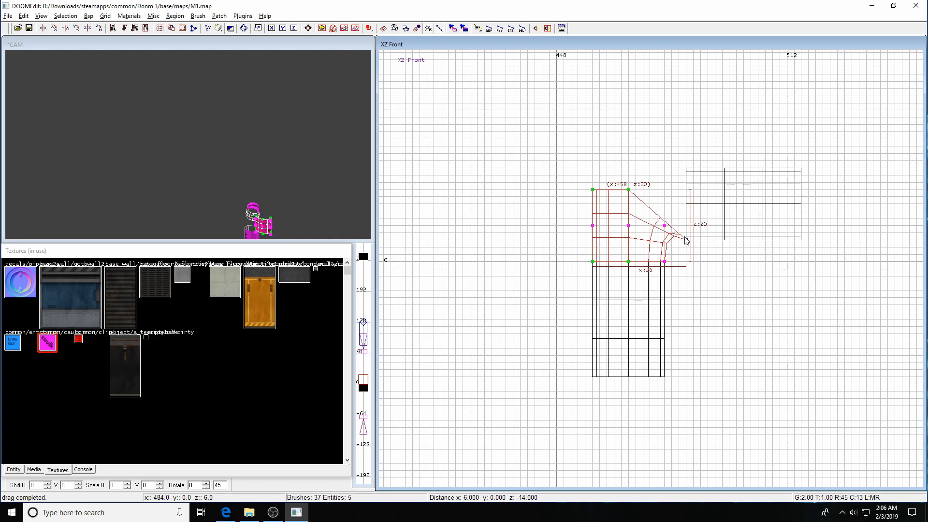
{"action": "left_click_drag", "start_coordinate": [629, 192], "coordinate": [686, 205]}
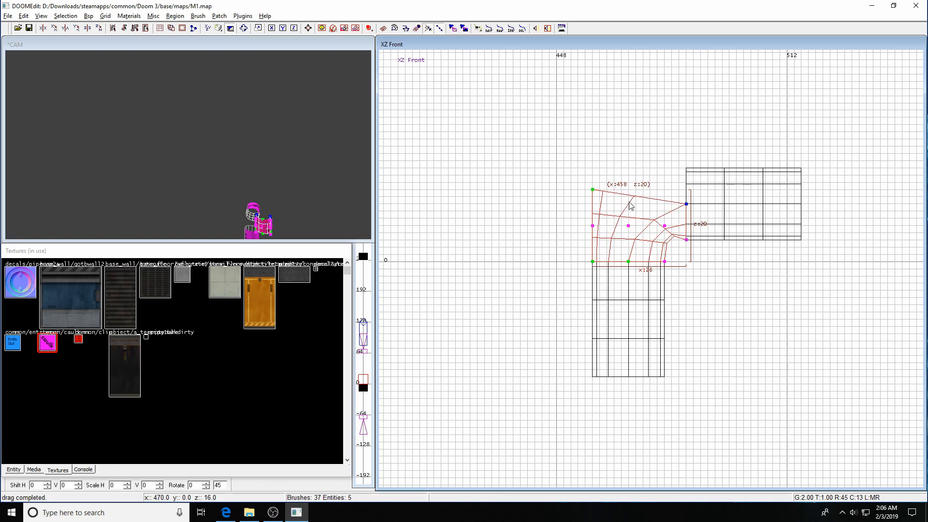
{"action": "left_click_drag", "start_coordinate": [594, 195], "coordinate": [687, 173]}
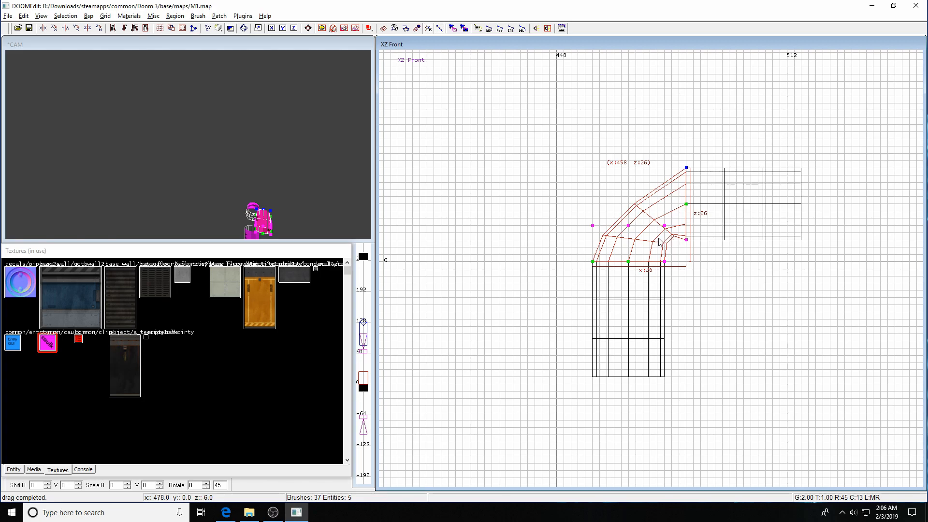
{"action": "left_click_drag", "start_coordinate": [593, 226], "coordinate": [596, 182]}
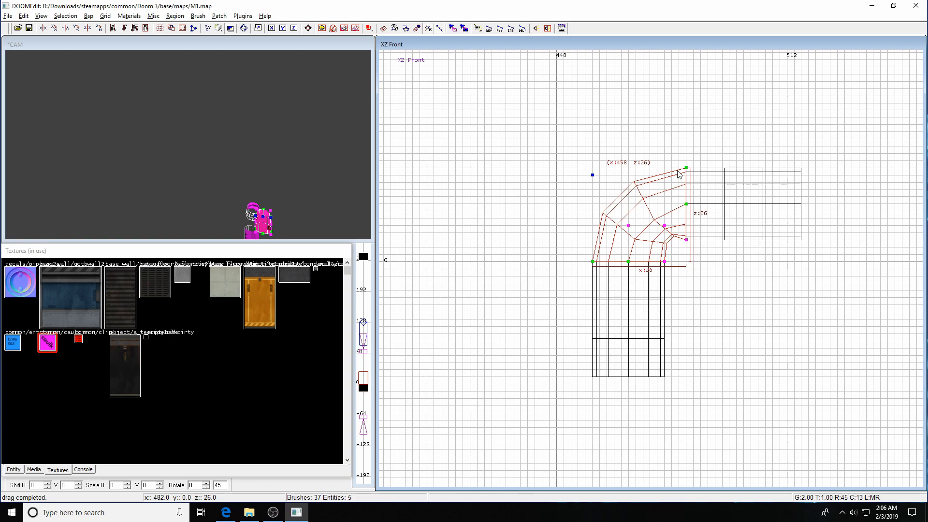
{"action": "left_click_drag", "start_coordinate": [593, 175], "coordinate": [593, 169]}
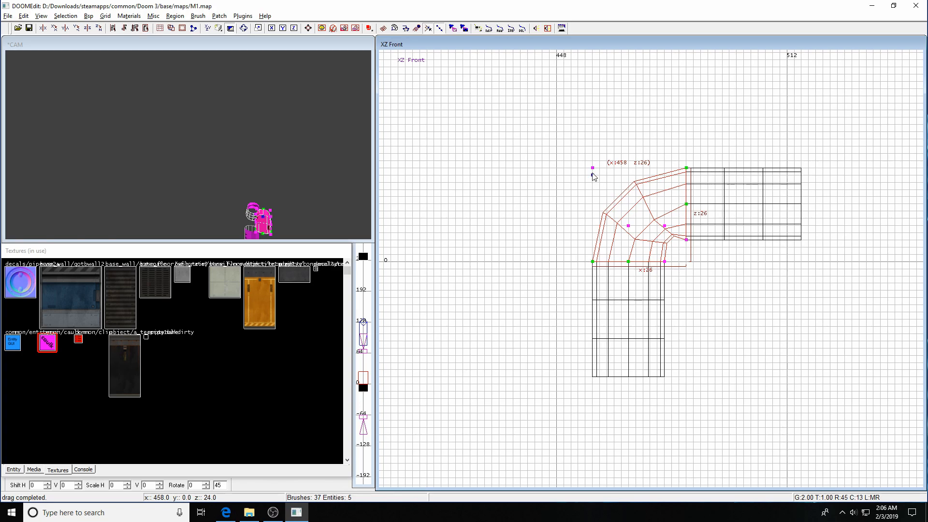
{"action": "left_click", "coordinate": [593, 169]}
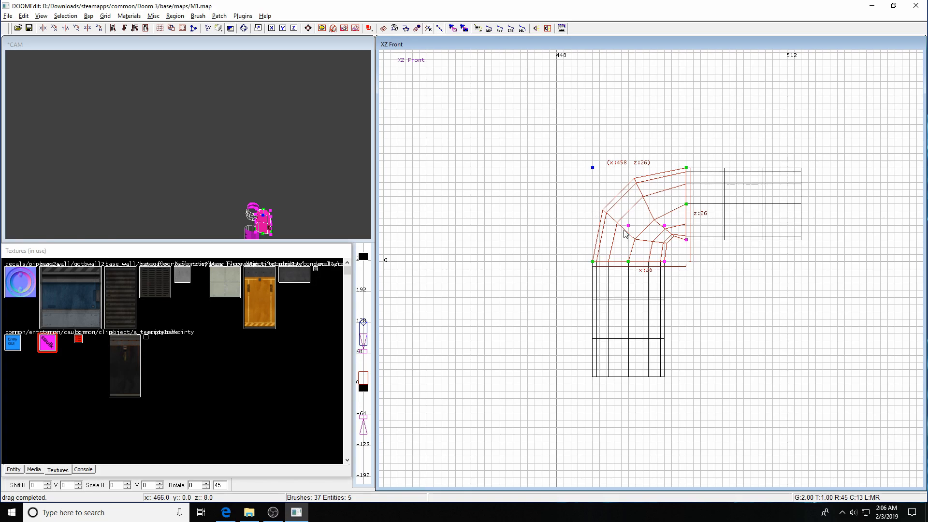
{"action": "left_click_drag", "start_coordinate": [629, 224], "coordinate": [629, 207]}
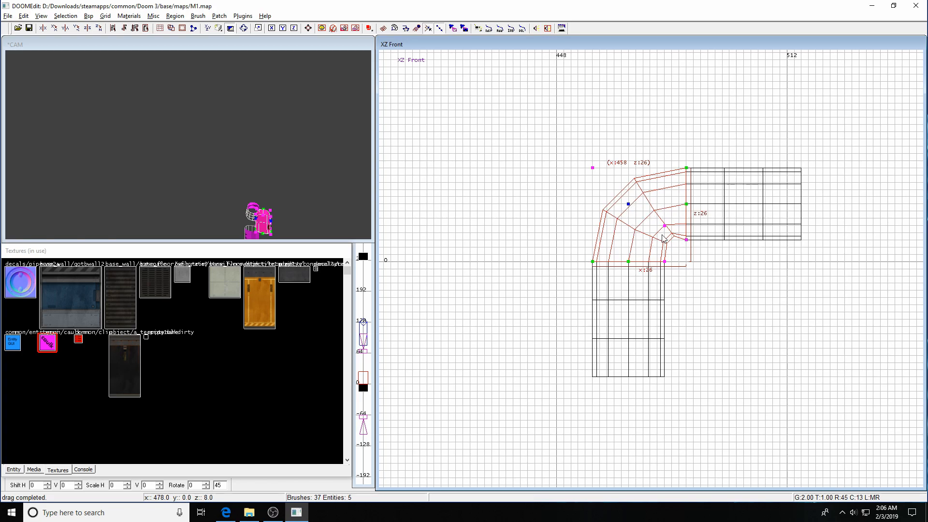
{"action": "left_click_drag", "start_coordinate": [665, 225], "coordinate": [664, 234]}
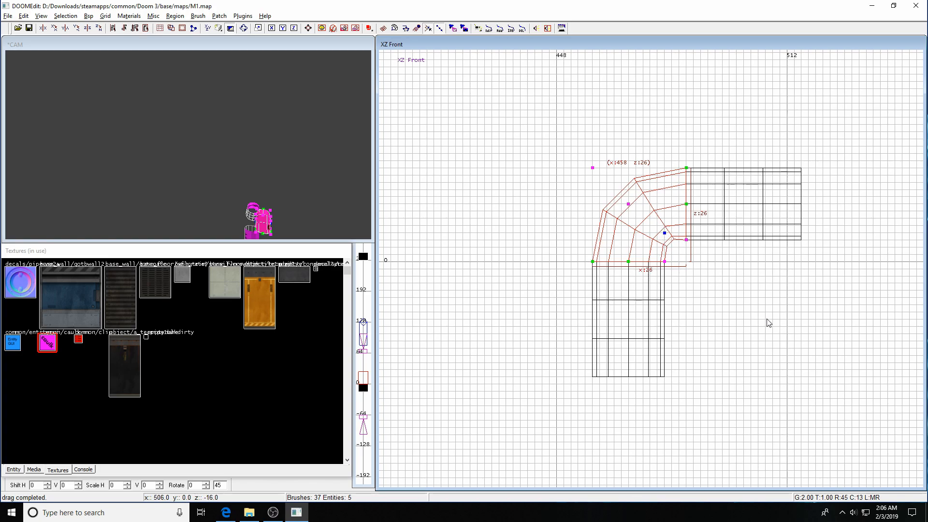
{"action": "right_click_drag", "start_coordinate": [766, 320], "coordinate": [745, 259]}
Give the elbow patch fixed subdivision of 3 horizontal by 6 vertical in the Surface inspector.
{"action": "key", "text": "s"}
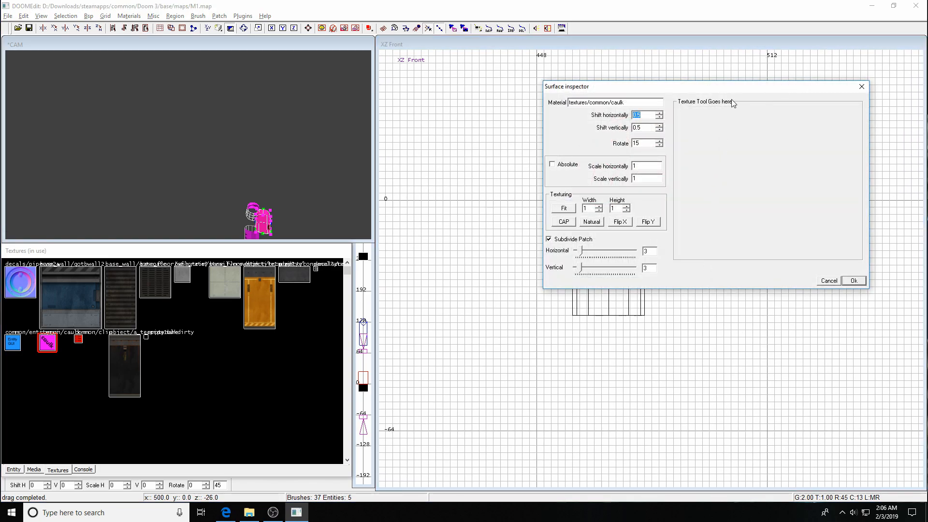
{"action": "left_click_drag", "start_coordinate": [731, 88], "coordinate": [846, 226]}
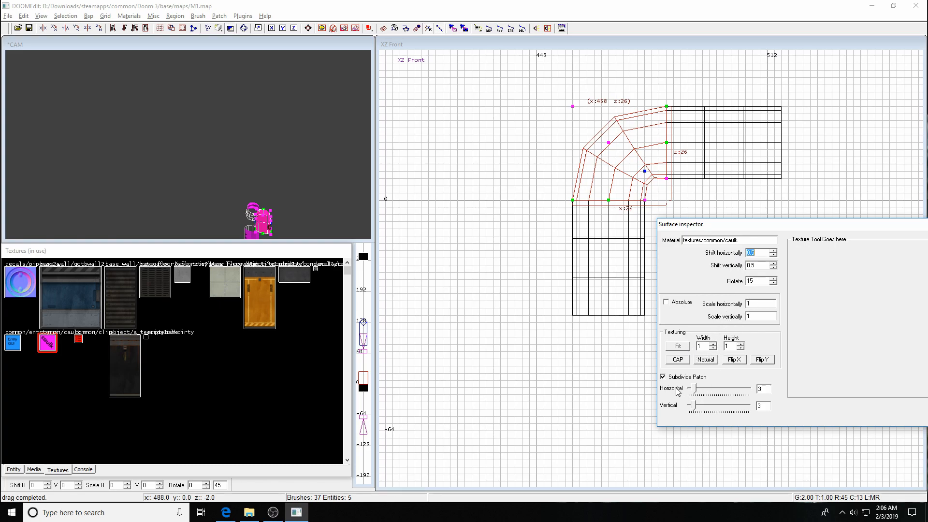
{"action": "left_click", "coordinate": [664, 377]}
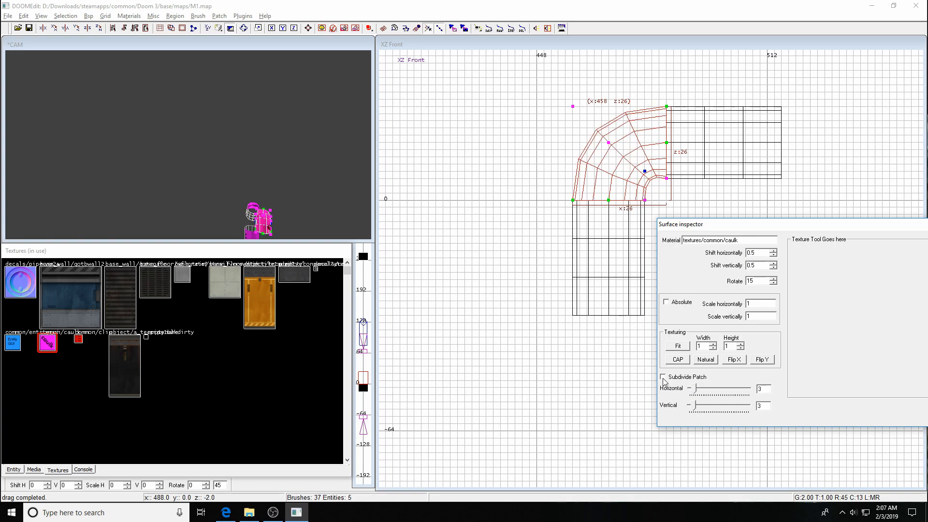
{"action": "left_click", "coordinate": [663, 378]}
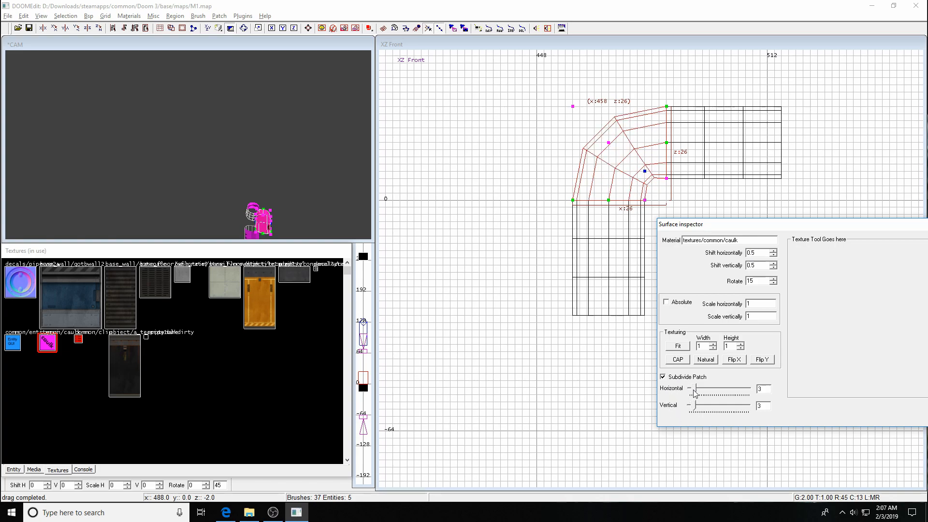
{"action": "left_click_drag", "start_coordinate": [696, 392], "coordinate": [696, 392]}
{"action": "left_click_drag", "start_coordinate": [695, 409], "coordinate": [701, 409]}
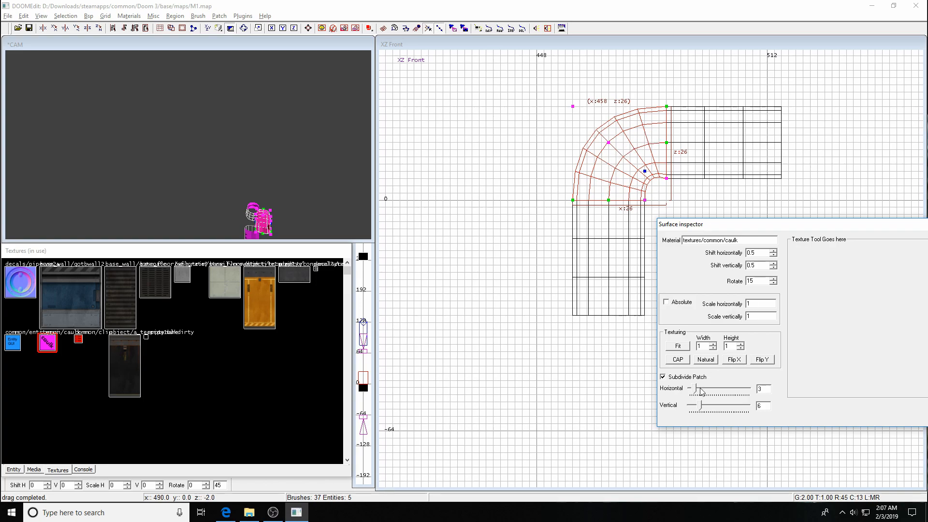
{"action": "mouse_move", "coordinate": [701, 409]}
{"action": "left_mouse_down"}
{"action": "mouse_move", "coordinate": [754, 409]}
{"action": "mouse_move", "coordinate": [702, 407]}
{"action": "left_mouse_up"}
Pull the elbow's inner control point slightly down and close the Surface inspector.
{"action": "left_click_drag", "start_coordinate": [646, 175], "coordinate": [645, 178]}
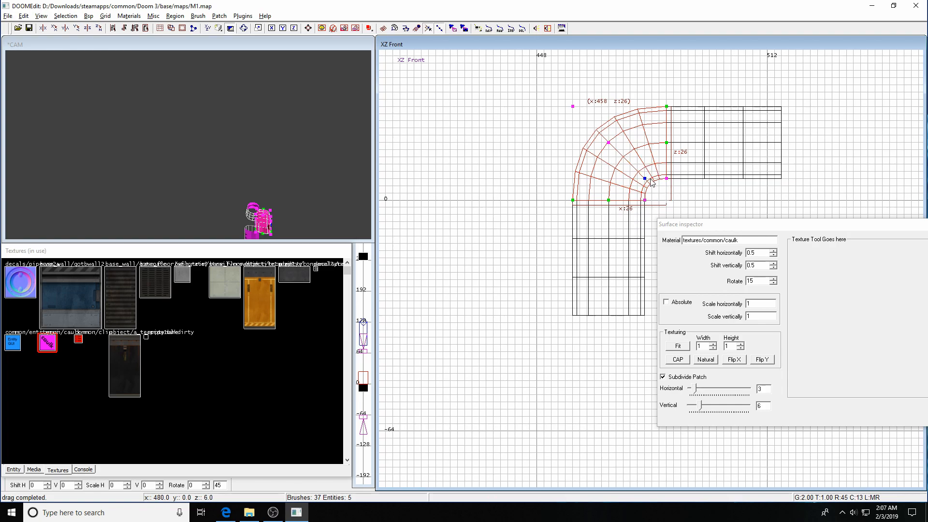
{"action": "left_click", "coordinate": [609, 143]}
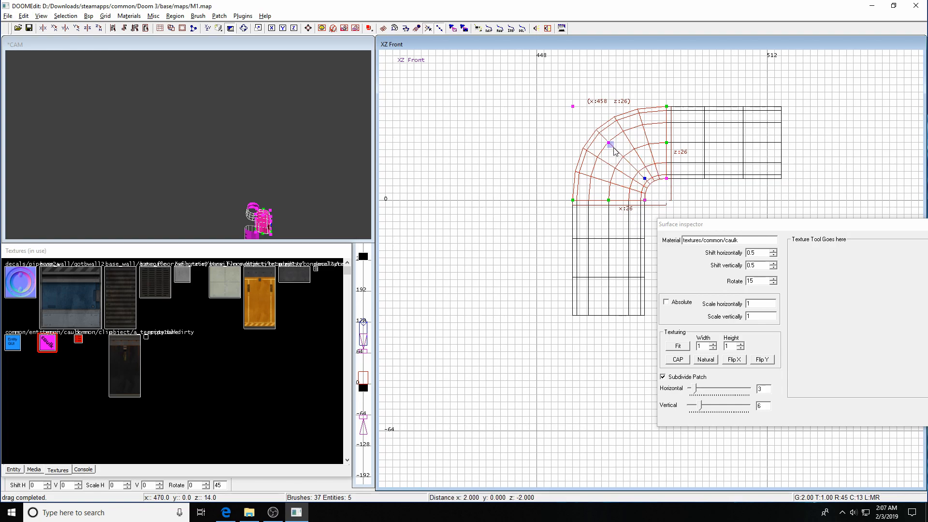
{"action": "key", "text": "Escape"}
{"action": "key", "text": "Escape"}
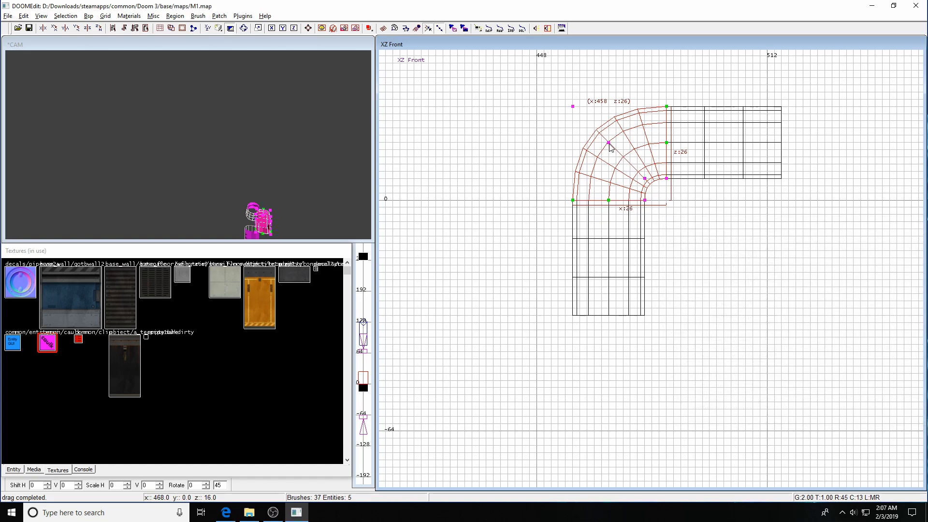
Drag the elbow's inner control point to round off the curve, then leave vertex editing.
{"action": "left_click_drag", "start_coordinate": [611, 144], "coordinate": [615, 149]}
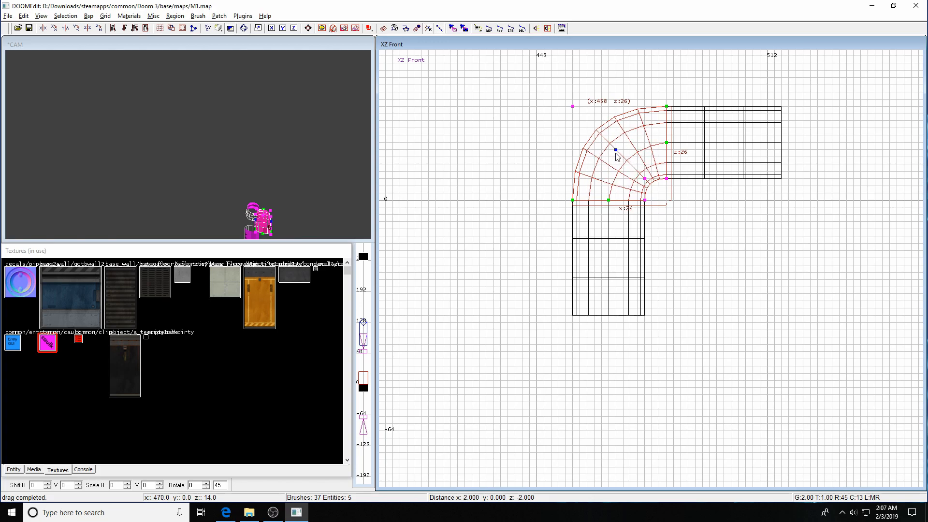
{"action": "left_click", "coordinate": [643, 188]}
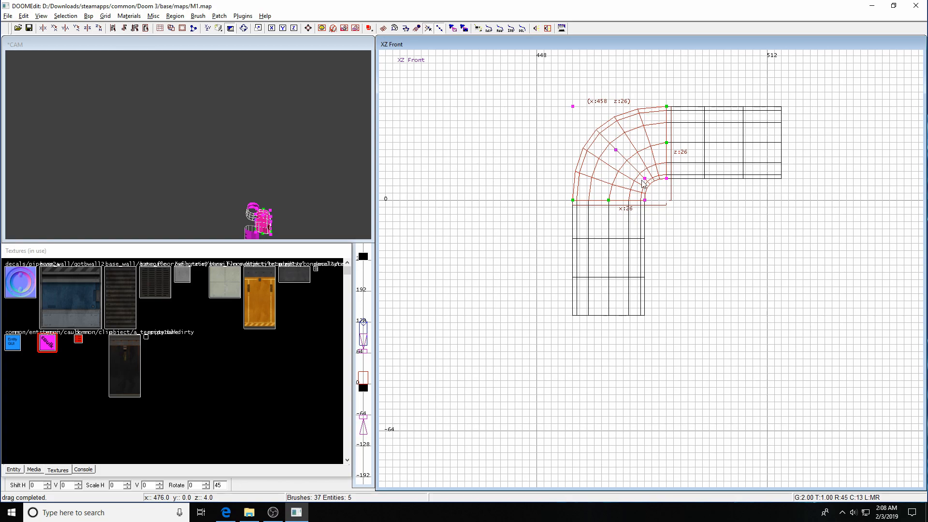
{"action": "key", "text": "Escape"}
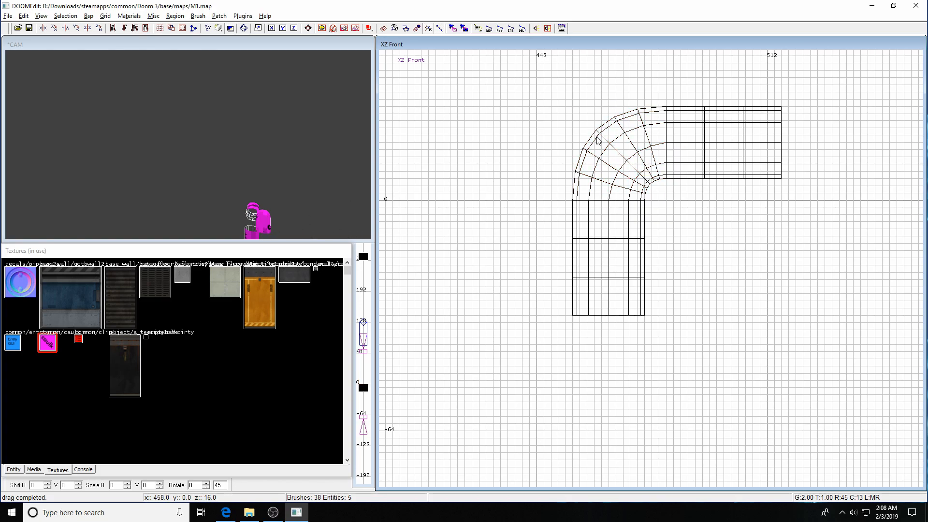
{"action": "left_click", "coordinate": [614, 158], "text": "shift"}
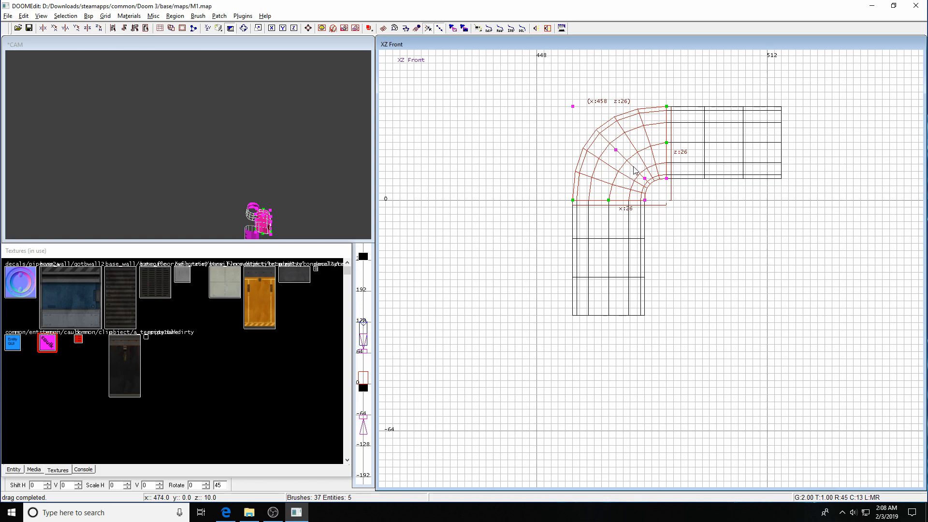
{"action": "key", "text": "Escape"}
Raise the whole bent patch in the side view so it lines up with the straight pipes.
{"action": "left_click", "coordinate": [262, 224], "text": "shift"}
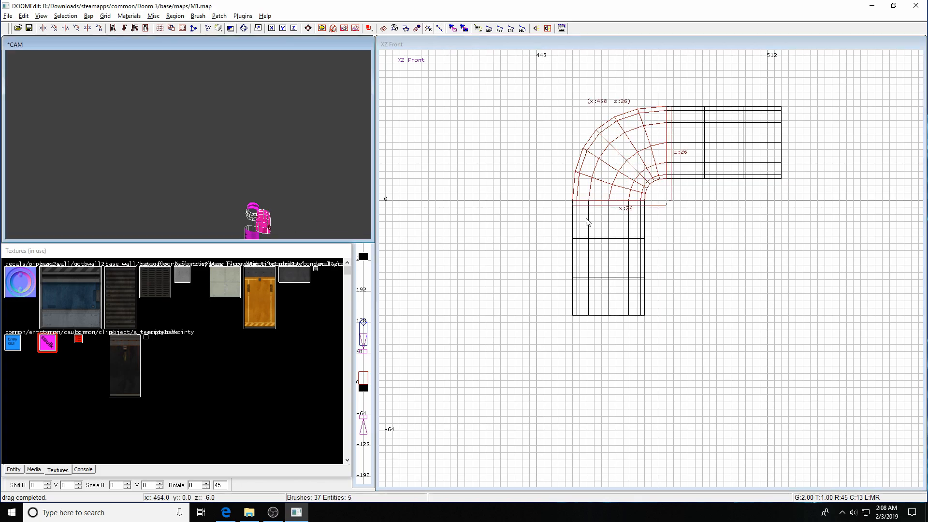
{"action": "key", "text": "ctrl+Tab"}
{"action": "left_click_drag", "start_coordinate": [698, 237], "coordinate": [756, 238]}
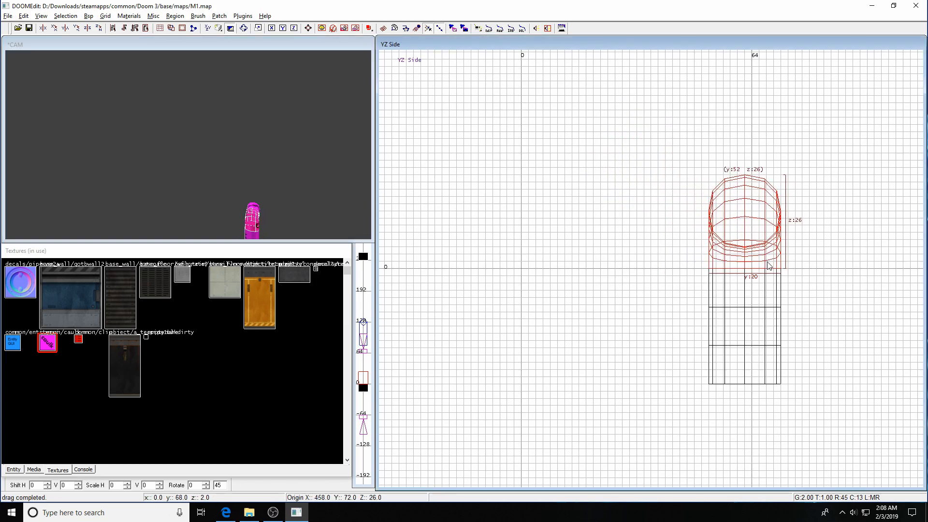
{"action": "key", "text": "ctrl+Tab"}
{"action": "key", "text": "ctrl+Tab"}
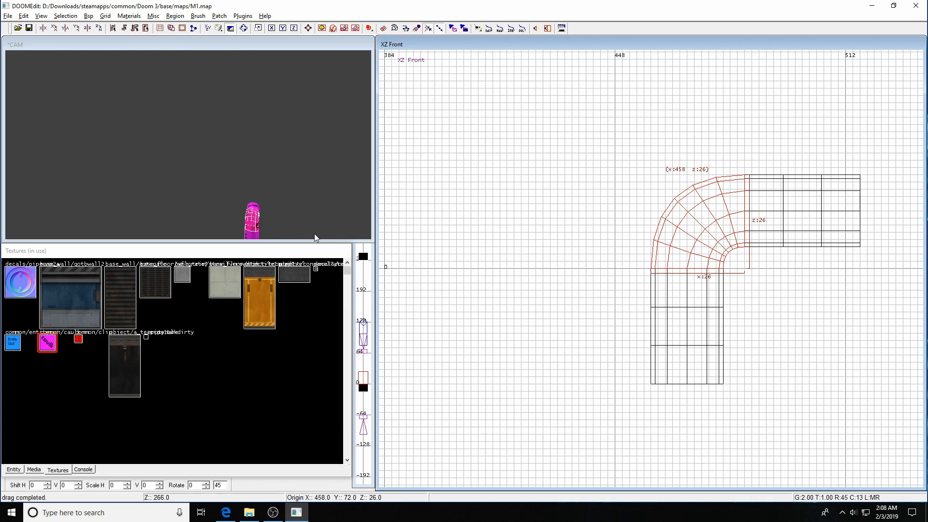
{"action": "key", "text": "Escape"}
Fly the 3D camera around to frame the complete L-shaped pipe.
{"action": "key", "text": "Right"}
{"action": "key", "text": "Right"}
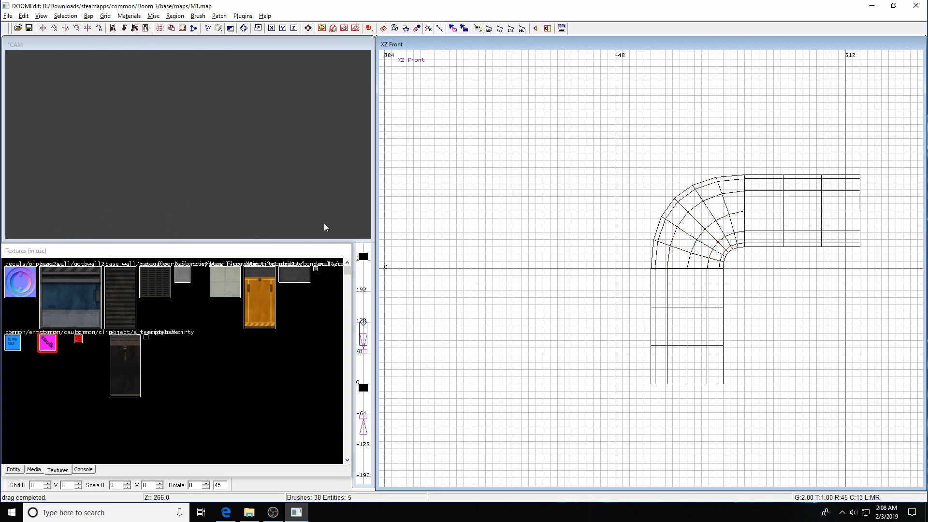
{"action": "key", "text": "Left"}
{"action": "key", "text": "c"}
{"action": "key", "text": "c"}
{"action": "key", "text": "Left"}
{"action": "key", "text": "Down"}
{"action": "key", "text": "Down"}
{"action": "key", "text": "Down"}
{"action": "key", "text": "Down"}
{"action": "key", "text": "Down"}
{"action": "key", "text": "Right"}
{"action": "key", "text": "Right"}
{"action": "key", "text": "Up"}
{"action": "key", "text": "Up"}
{"action": "key", "text": "Left"}
{"action": "key", "text": "Left"}
{"action": "key", "text": "c"}
{"action": "key", "text": "Right"}
{"action": "key", "text": "Left"}
{"action": "key", "text": "Up"}
{"action": "key", "text": "Right"}
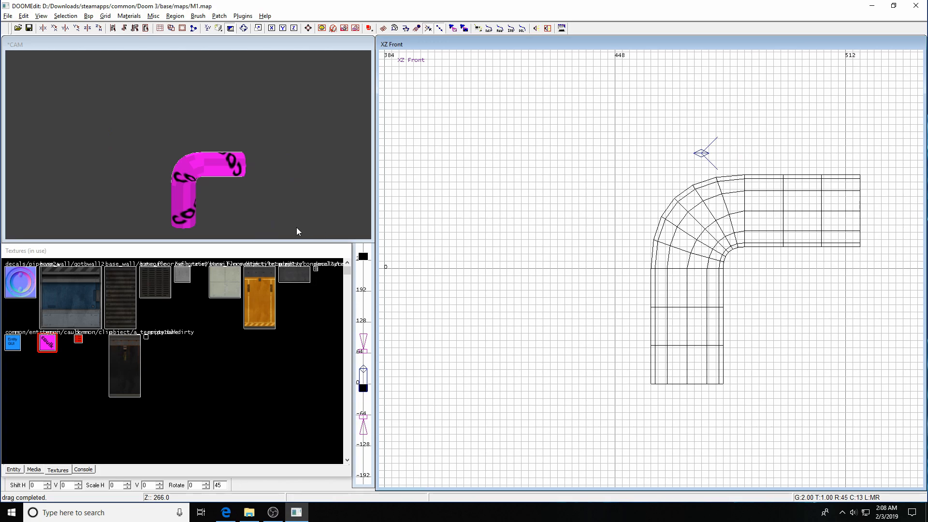
Texture the vertical pipe with tecpipe1yel, fitting it and then resetting it to natural scale.
{"action": "left_click", "coordinate": [183, 216], "text": "shift"}
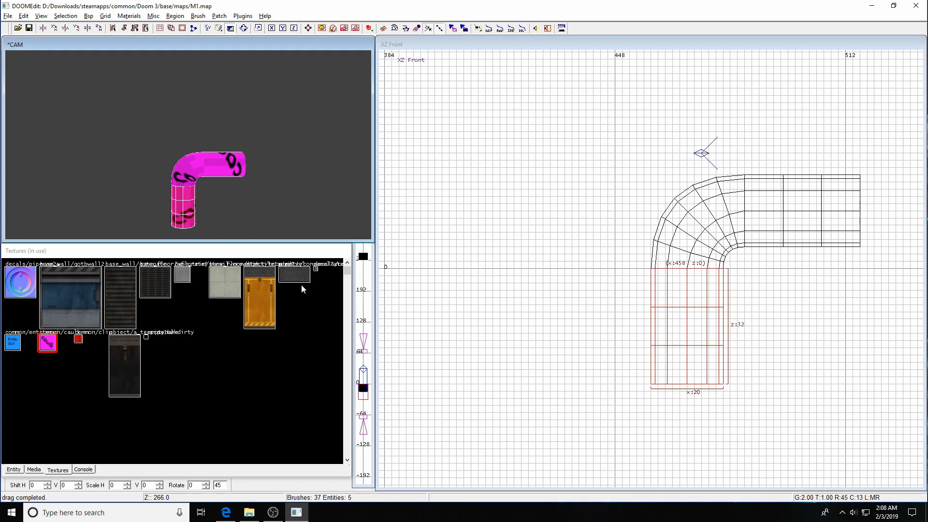
{"action": "left_click", "coordinate": [263, 318]}
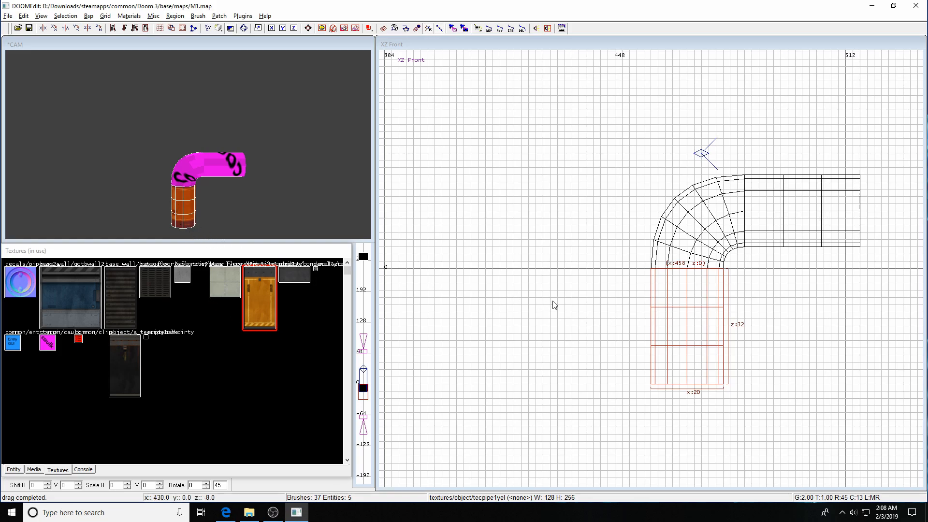
{"action": "right_click_drag", "start_coordinate": [579, 331], "coordinate": [539, 278]}
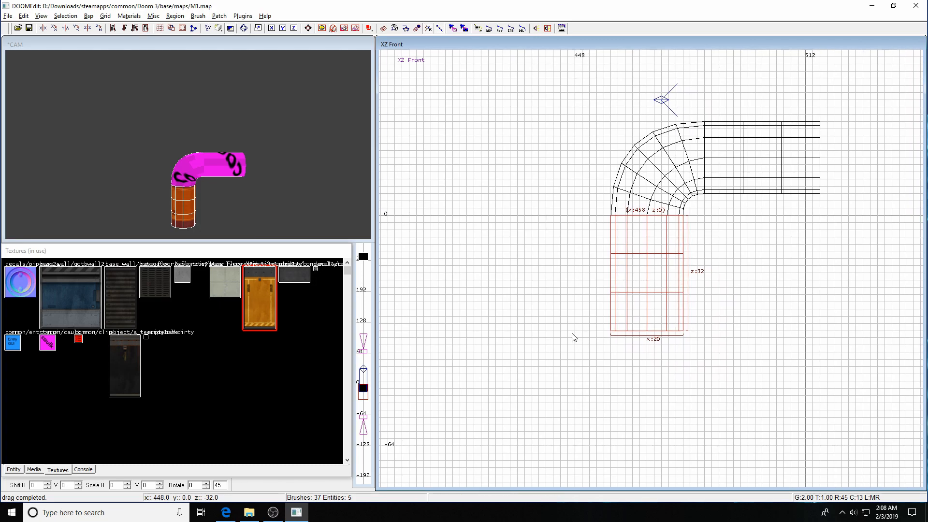
{"action": "key", "text": "s"}
{"action": "left_click_drag", "start_coordinate": [737, 228], "coordinate": [536, 181]}
{"action": "left_click", "coordinate": [481, 300]}
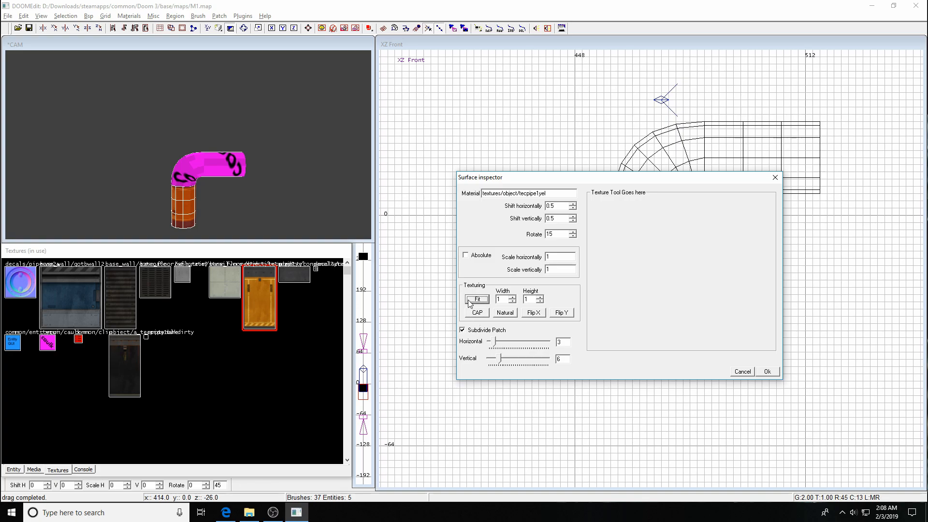
{"action": "left_click", "coordinate": [503, 314]}
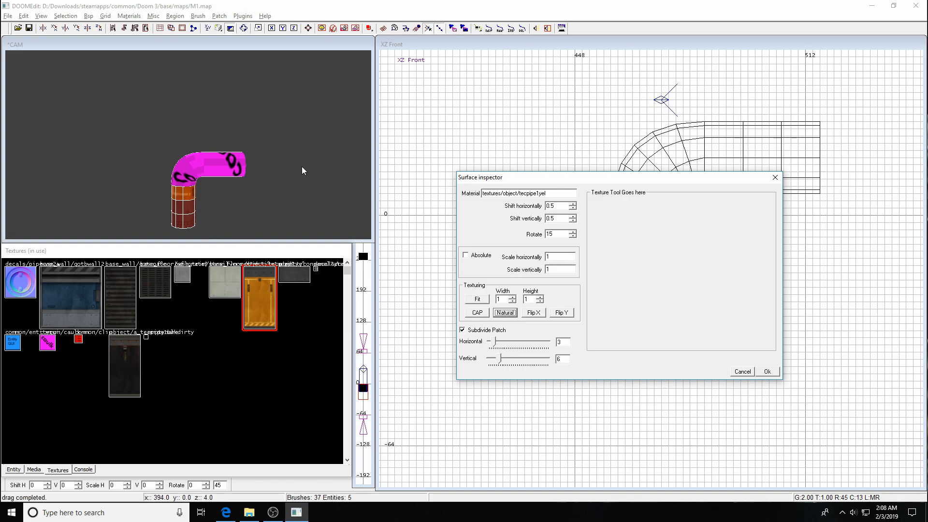
{"action": "key", "text": "Escape"}
{"action": "key", "text": "Escape"}
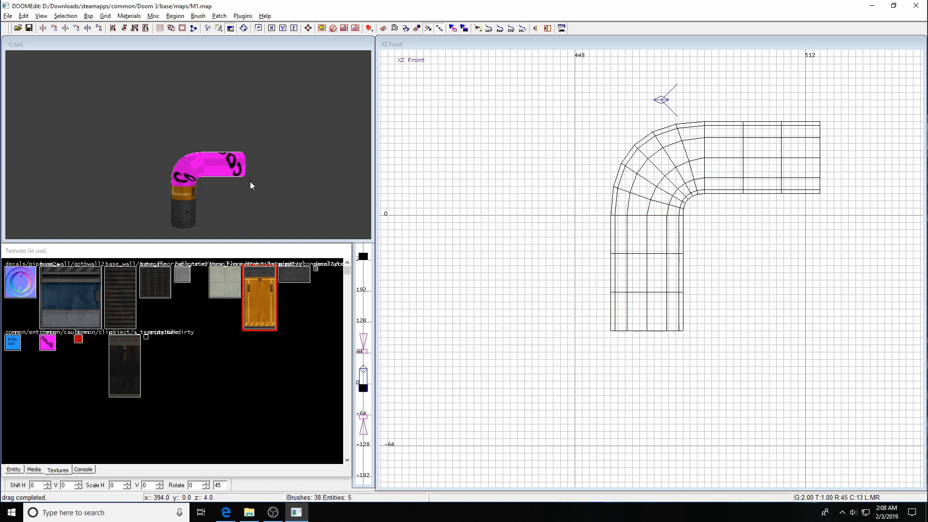
Select the curved elbow patch and bring up its surface texture settings.
{"action": "left_click", "coordinate": [184, 172], "text": "shift"}
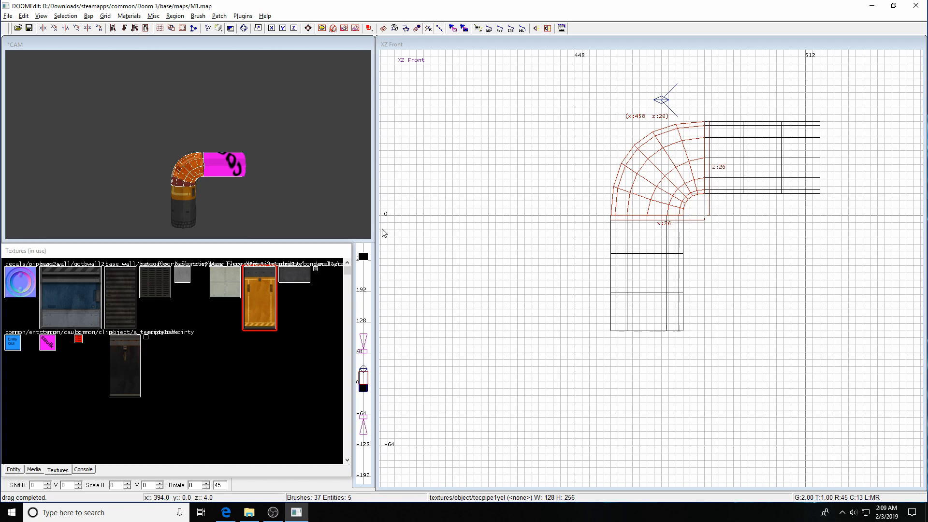
{"action": "right_click_drag", "start_coordinate": [499, 262], "coordinate": [487, 244]}
{"action": "key", "text": "s"}
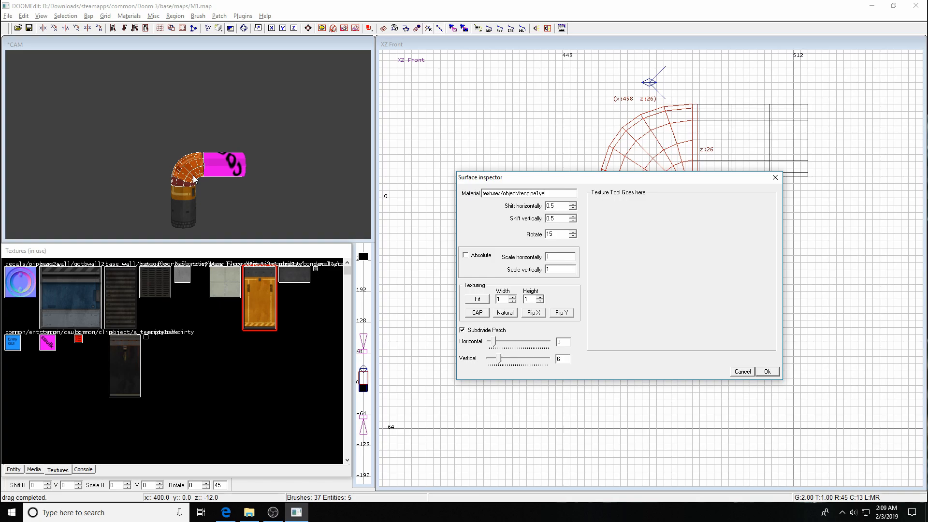
Naturally realign the straight horizontal pipe section's texture so it shows the yellow pipe texture.
{"action": "key", "text": "Escape"}
{"action": "key", "text": "Escape"}
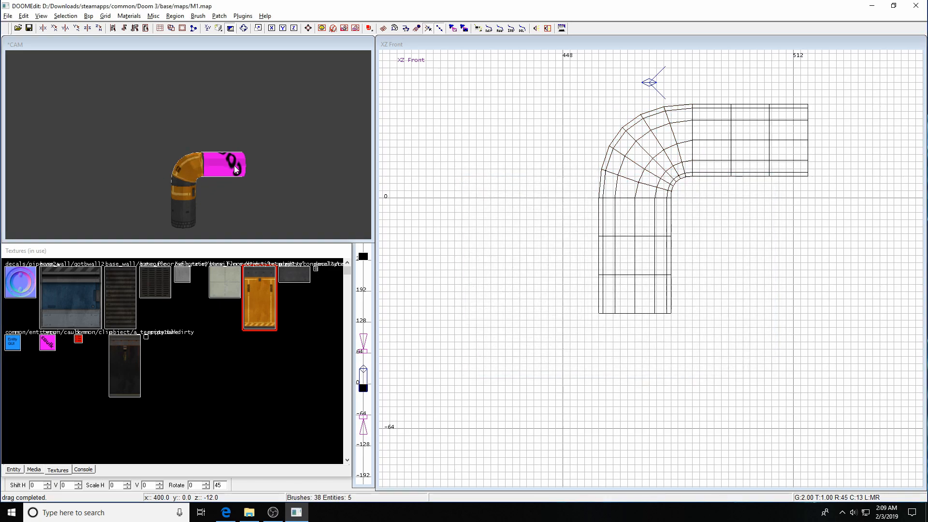
{"action": "left_click", "coordinate": [234, 166], "text": "shift"}
{"action": "key", "text": "s"}
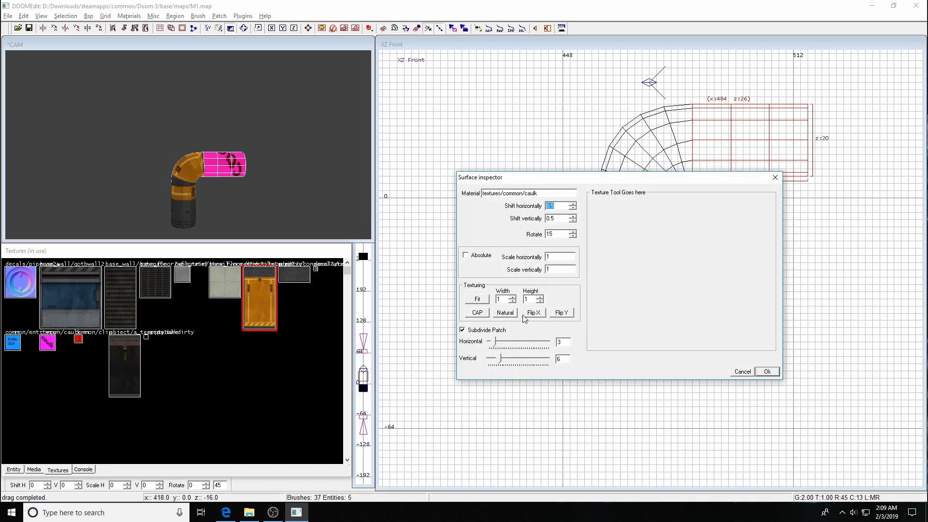
{"action": "left_click", "coordinate": [505, 313]}
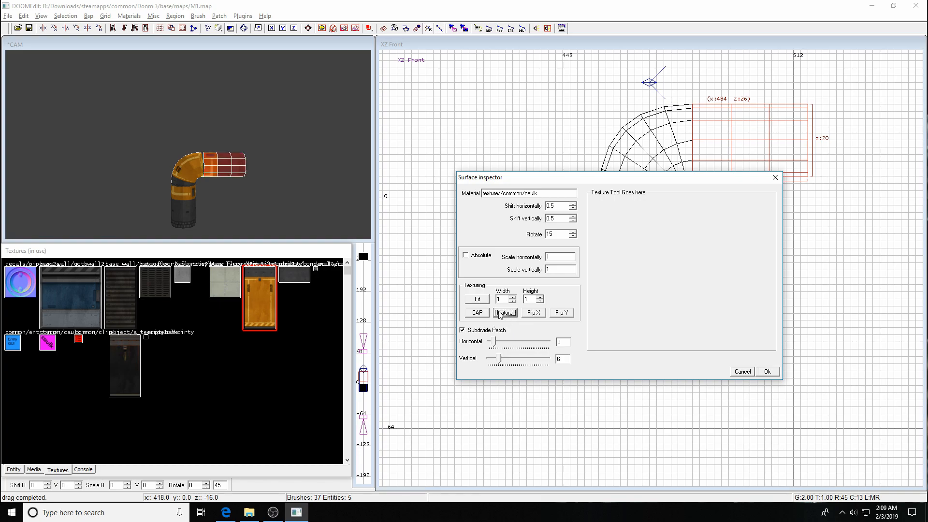
{"action": "key", "text": "Escape"}
{"action": "key", "text": "Escape"}
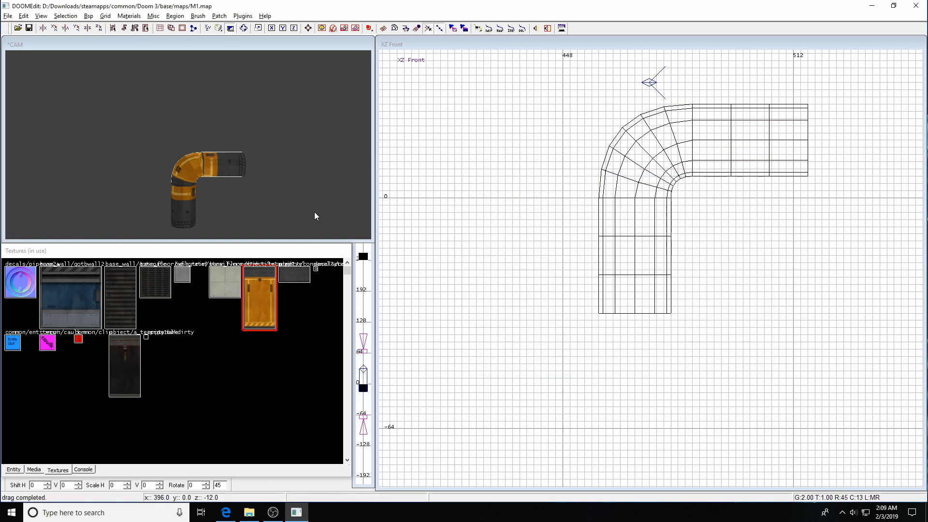
{"action": "key", "text": "ctrl+p"}
{"action": "key", "text": "ctrl+p"}
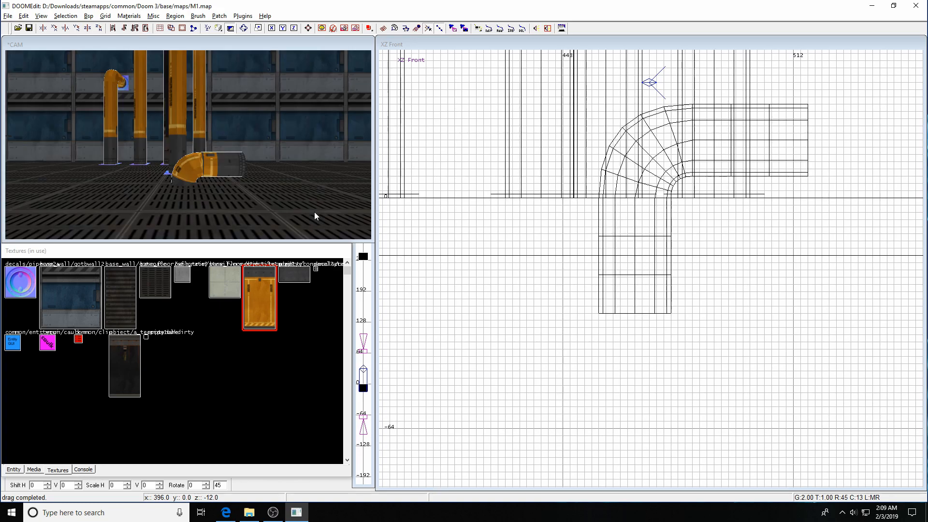
Hide the floor, select the lower pipe, elbow and horizontal section, and drag them upward.
{"action": "left_click", "coordinate": [188, 180], "text": "shift"}
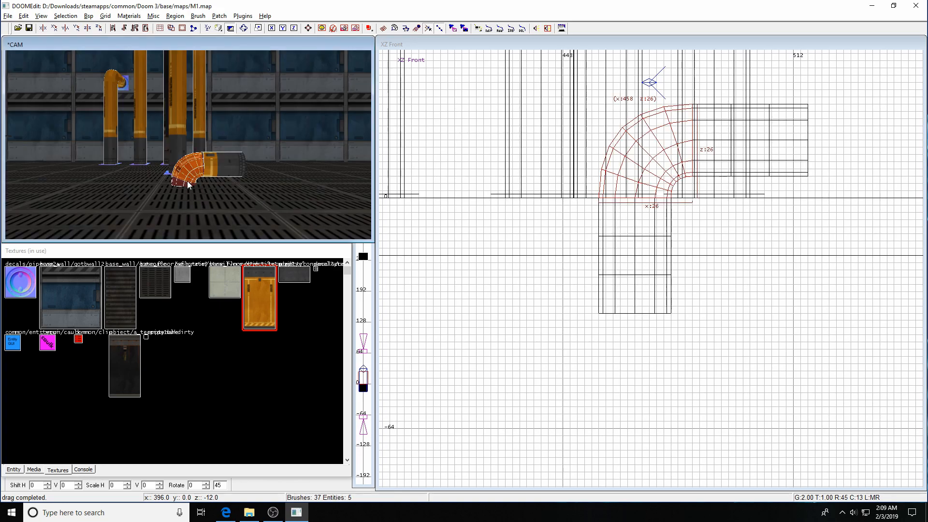
{"action": "key", "text": "Escape"}
{"action": "left_click", "coordinate": [210, 207], "text": "shift"}
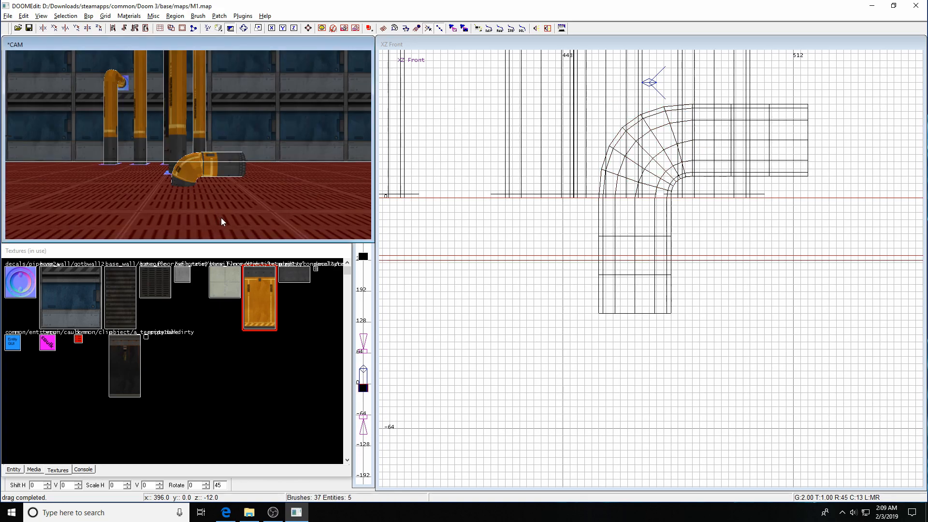
{"action": "key", "text": "h"}
{"action": "left_click", "coordinate": [185, 181], "text": "shift"}
{"action": "left_click", "coordinate": [206, 166], "text": "shift"}
{"action": "left_click", "coordinate": [213, 169], "text": "shift"}
{"action": "key", "text": "shift+h"}
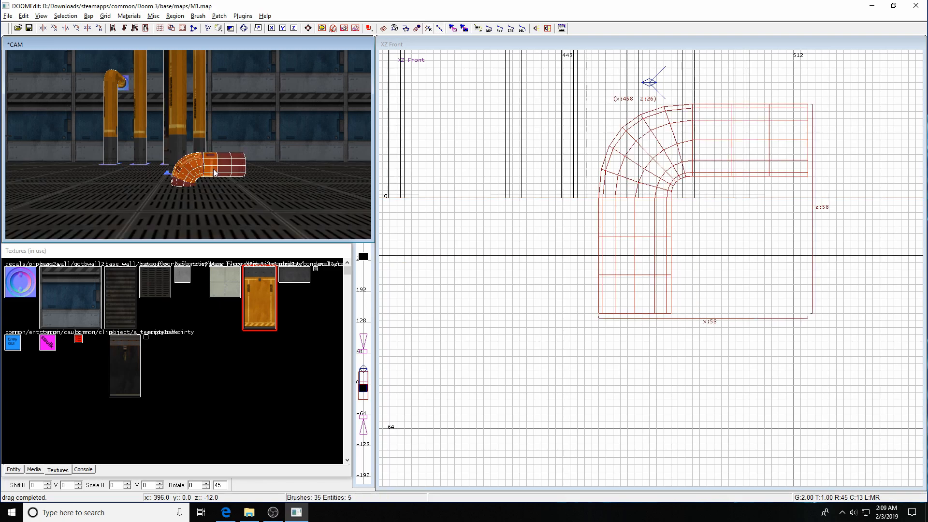
{"action": "left_click_drag", "start_coordinate": [639, 259], "coordinate": [649, 143]}
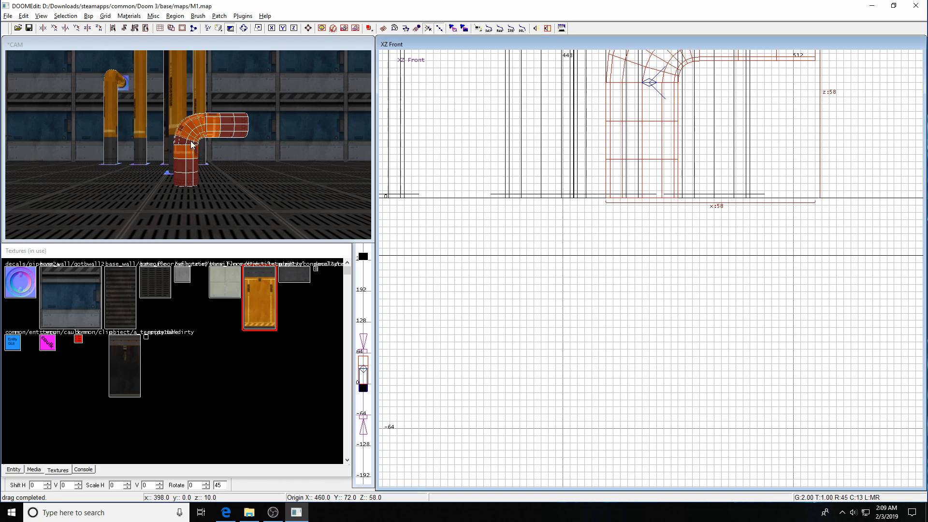
Raise the elbow and horizontal section a further 28 units in the front view.
{"action": "key", "text": "Escape"}
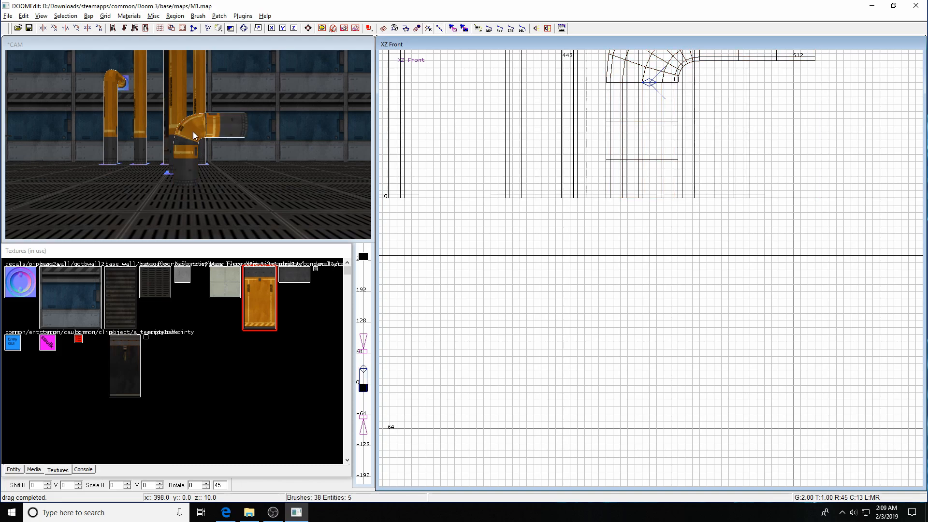
{"action": "left_click", "coordinate": [193, 132], "text": "shift"}
{"action": "left_click", "coordinate": [215, 130], "text": "shift"}
{"action": "right_click_drag", "start_coordinate": [707, 124], "coordinate": [690, 278]}
{"action": "left_click_drag", "start_coordinate": [641, 207], "coordinate": [637, 89]}
Stretch the vertical pipe's top up to z 64 so it meets the elbow.
{"action": "key", "text": "Escape"}
{"action": "left_click", "coordinate": [196, 153], "text": "shift"}
{"action": "left_click_drag", "start_coordinate": [610, 165], "coordinate": [501, 106]}
{"action": "key", "text": "Escape"}
{"action": "key", "text": "Left"}
{"action": "key", "text": "Up"}
{"action": "key", "text": "Right"}
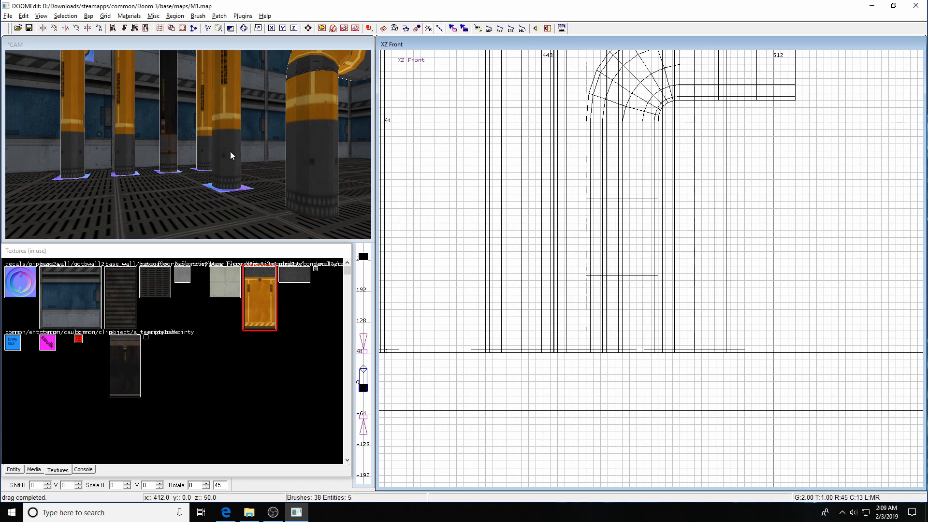
Select the pipe elbow and give its texture a natural alignment.
{"action": "key", "text": "d"}
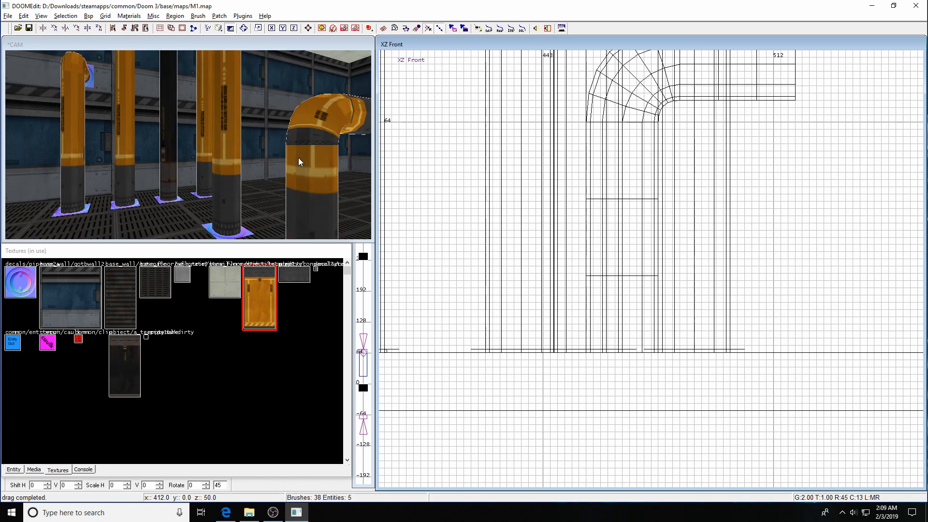
{"action": "key", "text": "Down"}
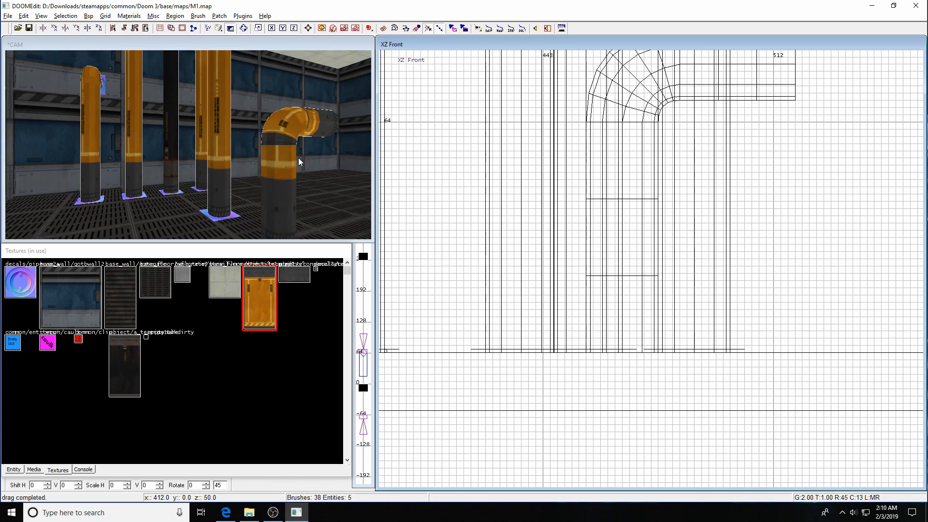
{"action": "left_click", "coordinate": [277, 210], "text": "shift"}
{"action": "left_click", "coordinate": [222, 195], "text": "shift"}
{"action": "key", "text": "Escape"}
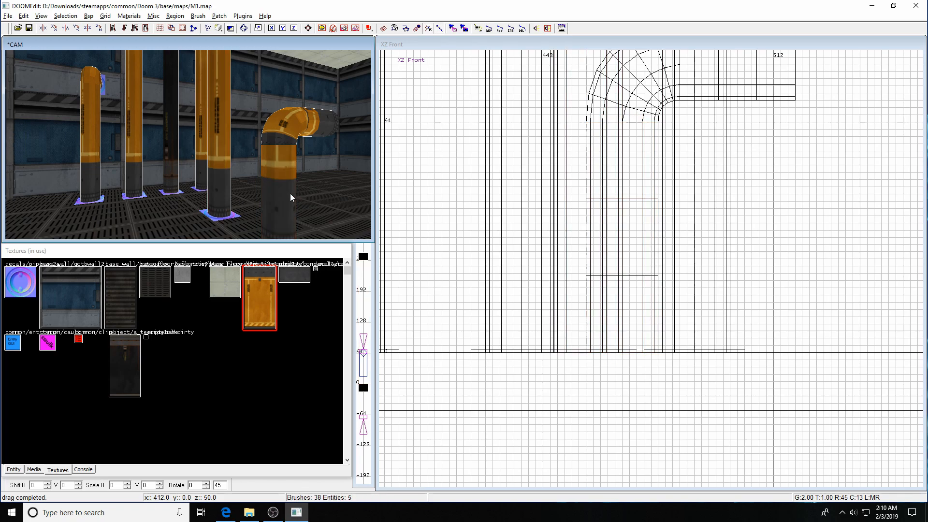
{"action": "left_click", "coordinate": [271, 157], "text": "shift"}
{"action": "left_click", "coordinate": [290, 144], "text": "shift"}
{"action": "left_click", "coordinate": [289, 131], "text": "shift"}
{"action": "key", "text": "s"}
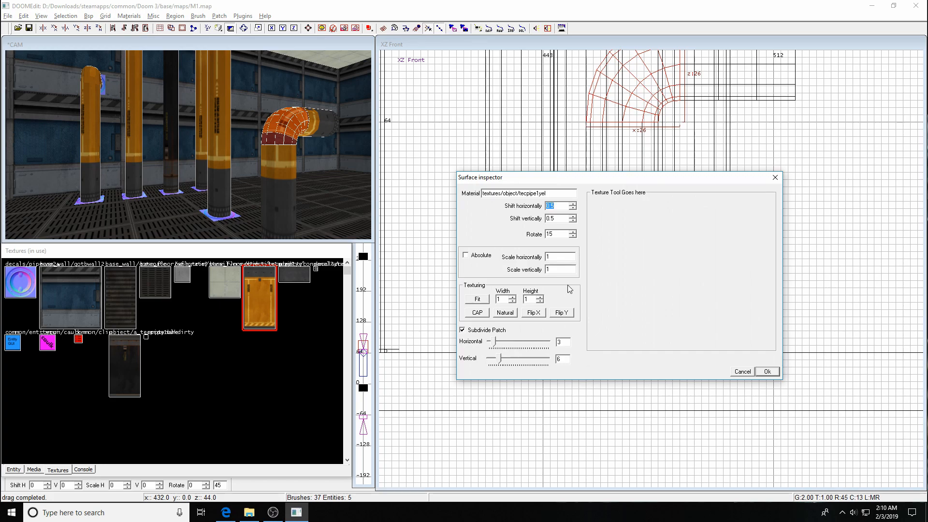
{"action": "left_click_drag", "start_coordinate": [559, 179], "coordinate": [672, 148]}
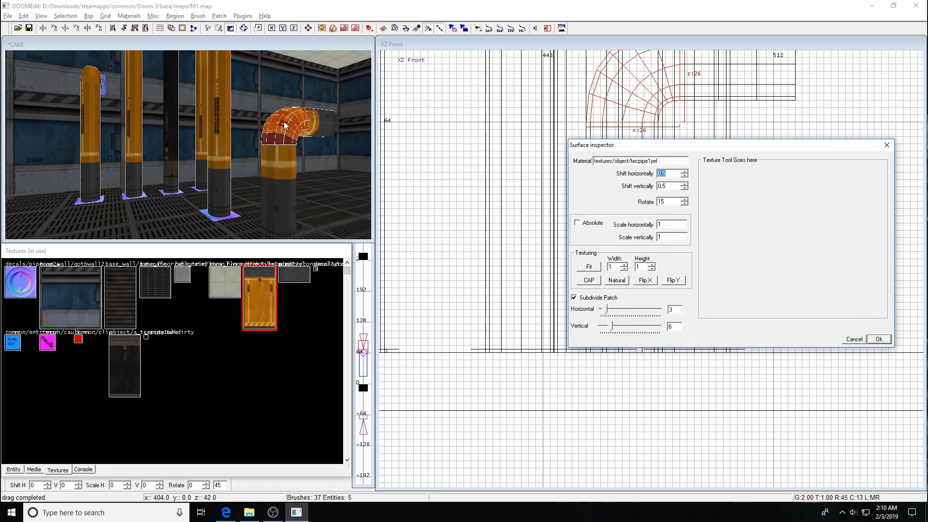
{"action": "left_click", "coordinate": [616, 280]}
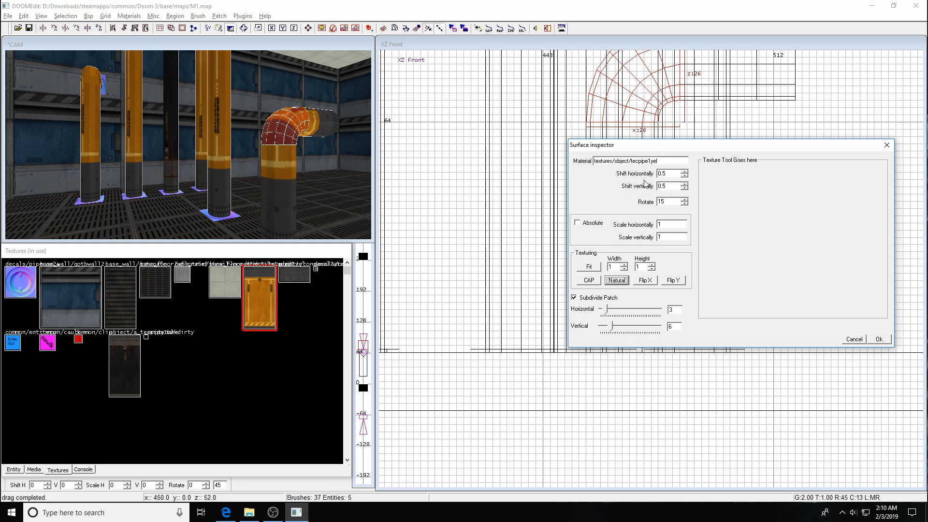
Set the elbow texture's horizontal shift to 0 and vertical shift to 0.01.
{"action": "left_click", "coordinate": [666, 175]}
{"action": "type", "text": "01"}
{"action": "key", "text": "Tab"}
{"action": "type", "text": "0..01"}
{"action": "left_click", "coordinate": [664, 187]}
{"action": "key", "text": "BackSpace"}
Step the elbow texture's vertical shift until its stripes line up with the vertical pipe.
{"action": "left_click", "coordinate": [684, 188]}
{"action": "left_click", "coordinate": [685, 187]}
{"action": "left_click", "coordinate": [685, 187]}
{"action": "left_click", "coordinate": [685, 187]}
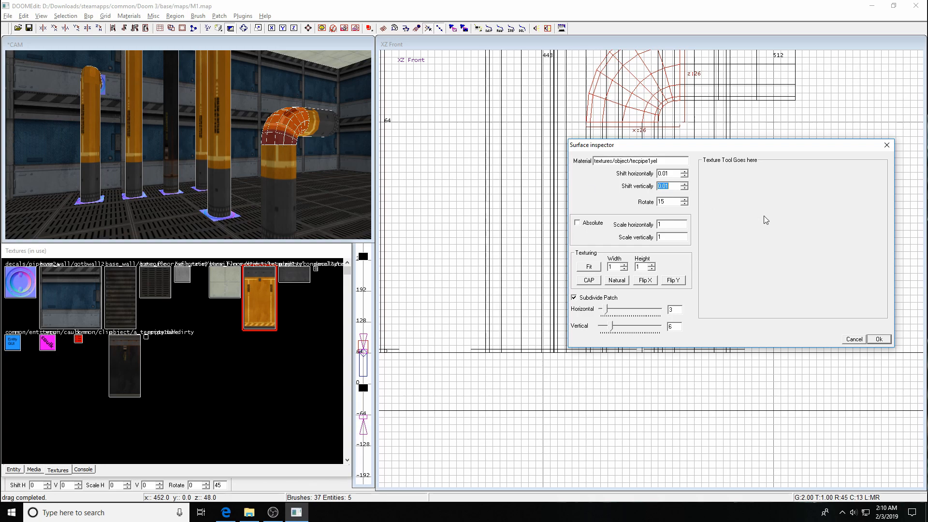
{"action": "left_click", "coordinate": [684, 188]}
{"action": "left_click", "coordinate": [684, 186]}
{"action": "left_click", "coordinate": [684, 185]}
{"action": "left_click", "coordinate": [684, 184]}
{"action": "left_click", "coordinate": [685, 188]}
{"action": "left_click", "coordinate": [686, 188]}
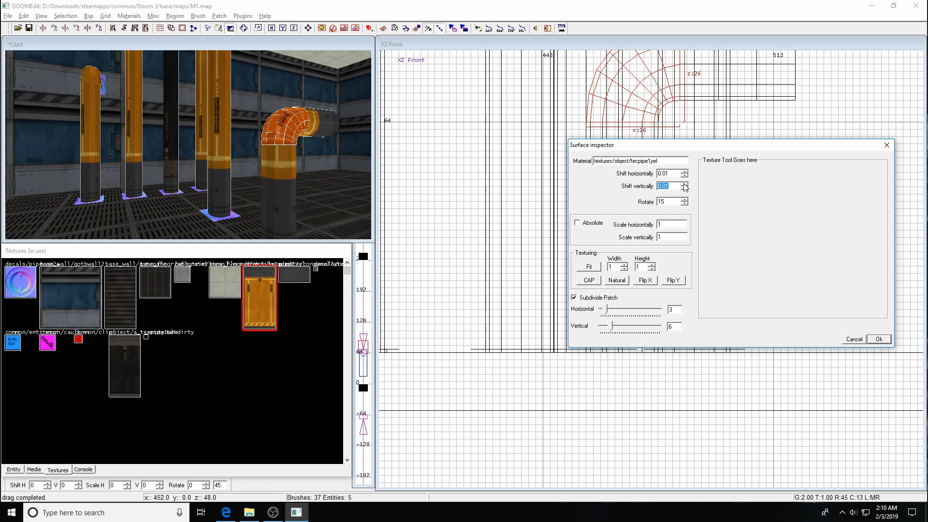
{"action": "left_click", "coordinate": [685, 188]}
{"action": "key", "text": "Escape"}
{"action": "key", "text": "Escape"}
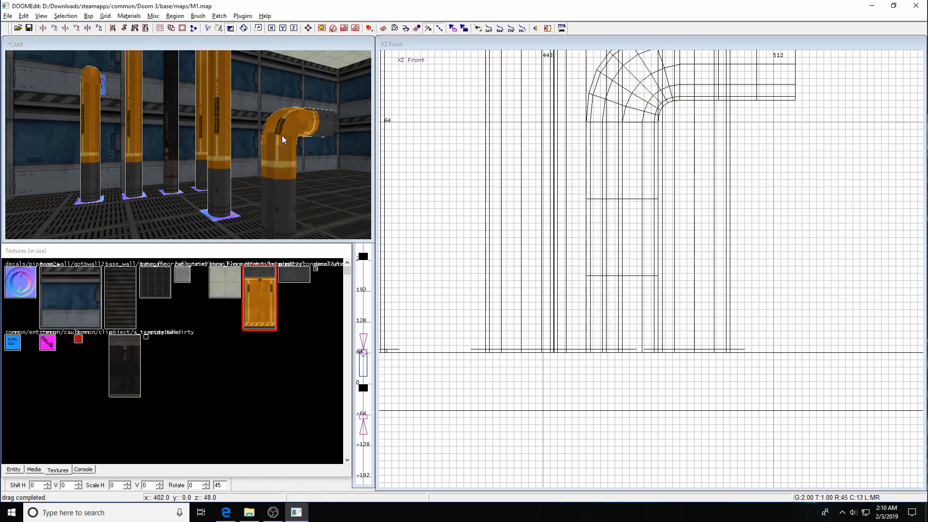
Select the vertical pipe, elbow and third pipe segment, then confirm their texture alignment with Ok.
{"action": "left_click", "coordinate": [311, 127], "text": "shift"}
{"action": "key", "text": "Escape"}
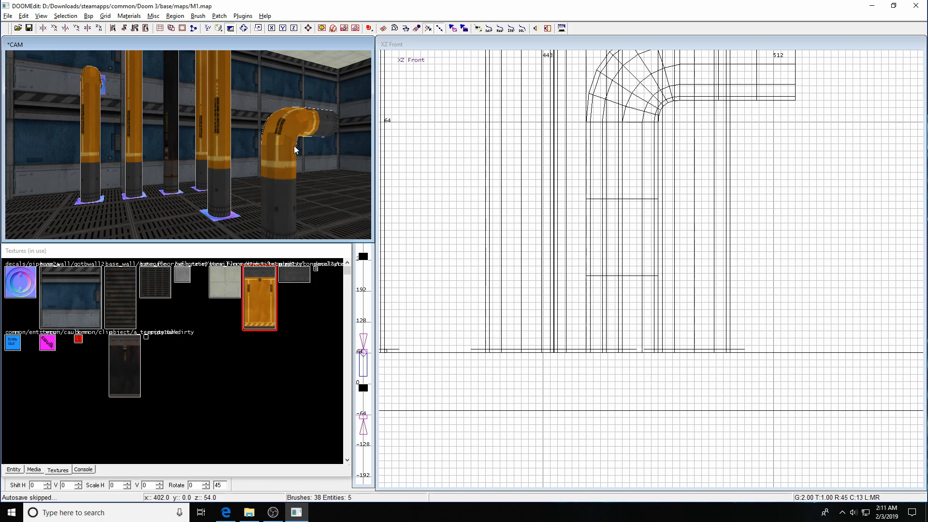
{"action": "left_click", "coordinate": [285, 190], "text": "shift"}
{"action": "left_click", "coordinate": [277, 148], "text": "shift"}
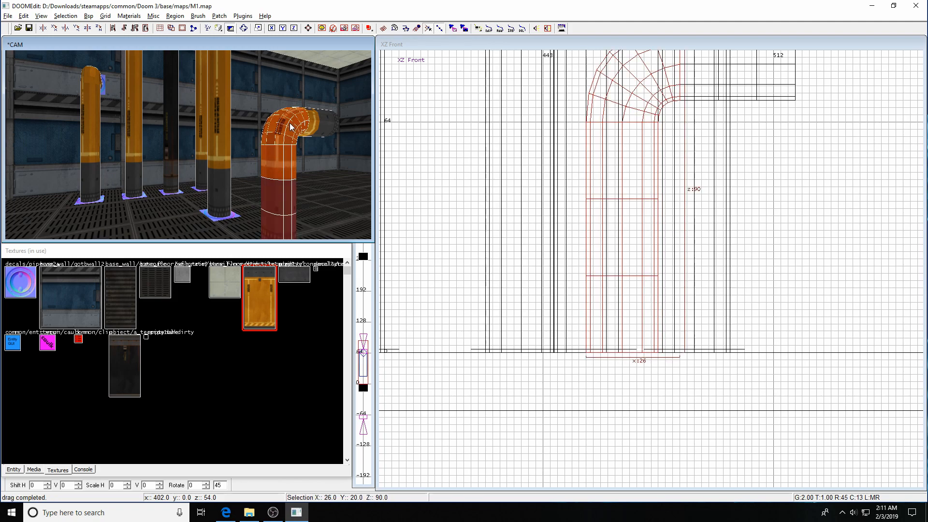
{"action": "left_click", "coordinate": [321, 124], "text": "shift"}
{"action": "right_click_drag", "start_coordinate": [653, 263], "coordinate": [630, 230]}
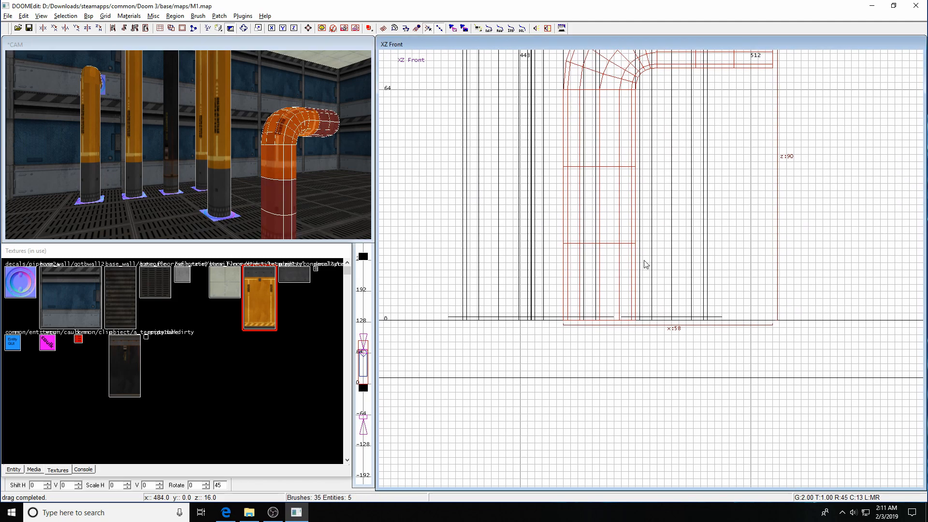
{"action": "key", "text": "s"}
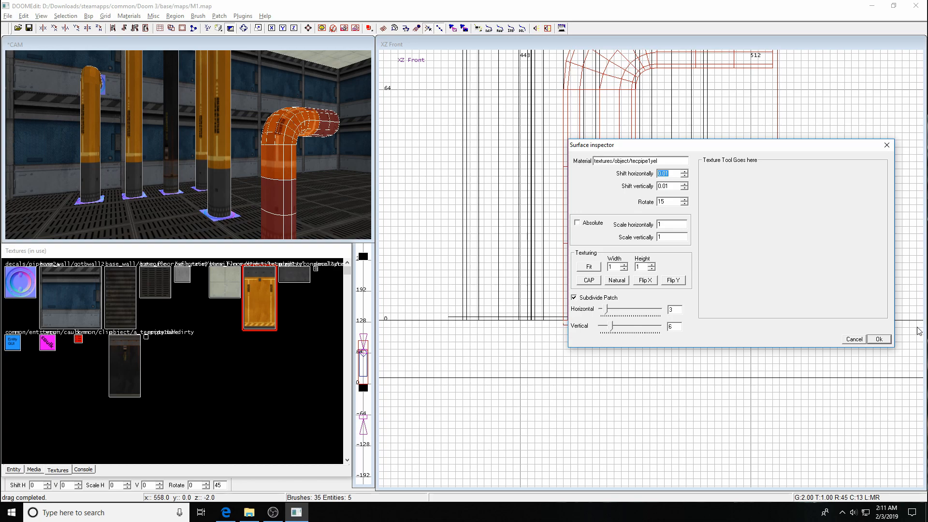
{"action": "left_click", "coordinate": [870, 339]}
{"action": "key", "text": "Escape"}
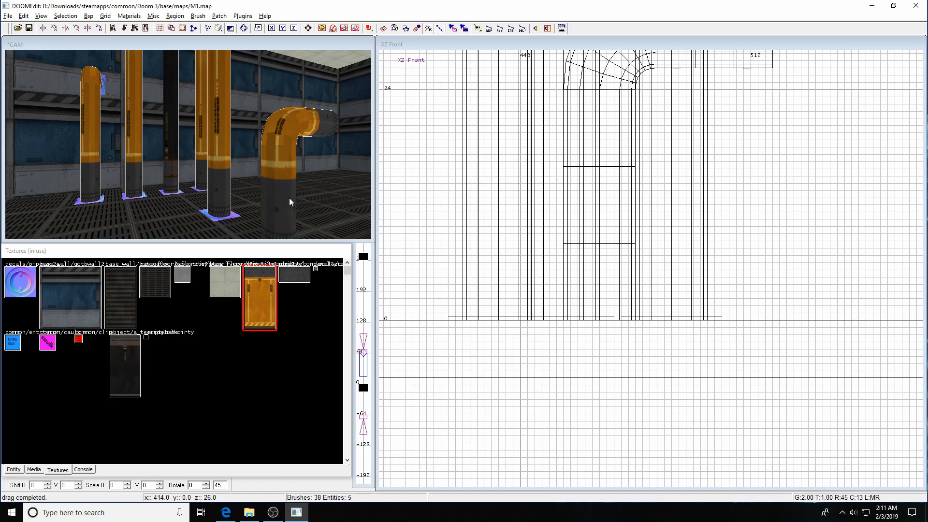
{"action": "left_click", "coordinate": [295, 186], "text": "shift"}
{"action": "left_click", "coordinate": [284, 126], "text": "shift"}
{"action": "left_click", "coordinate": [318, 121], "text": "shift"}
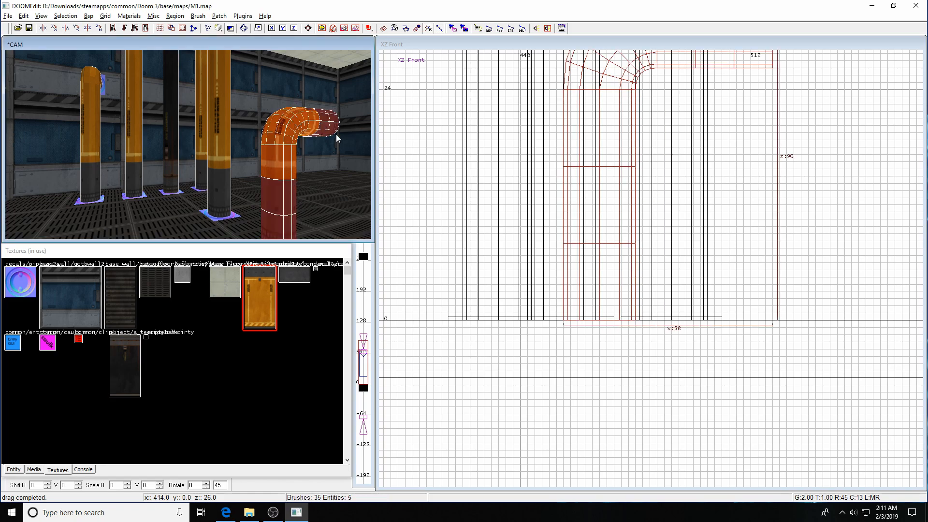
{"action": "key", "text": "Escape"}
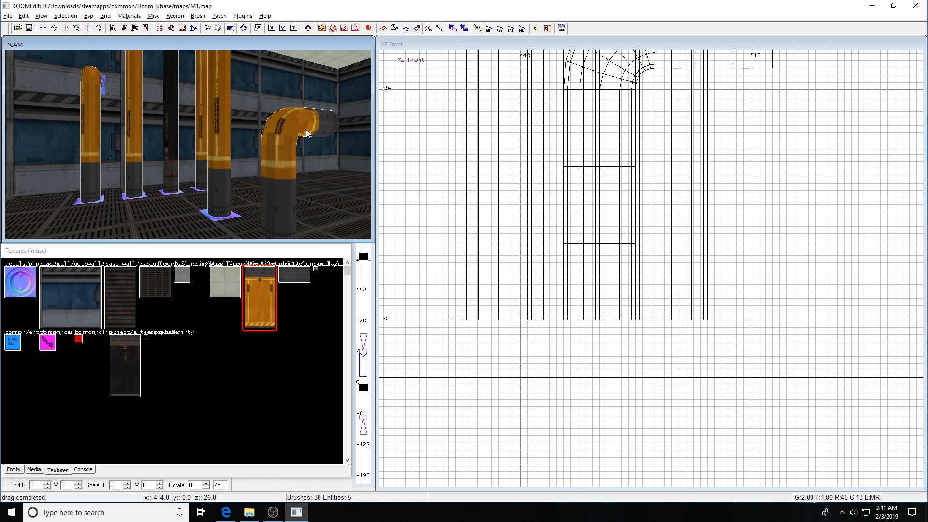
{"action": "left_click", "coordinate": [279, 208], "text": "shift"}
{"action": "left_click", "coordinate": [293, 145], "text": "shift"}
{"action": "left_click", "coordinate": [322, 127], "text": "shift"}
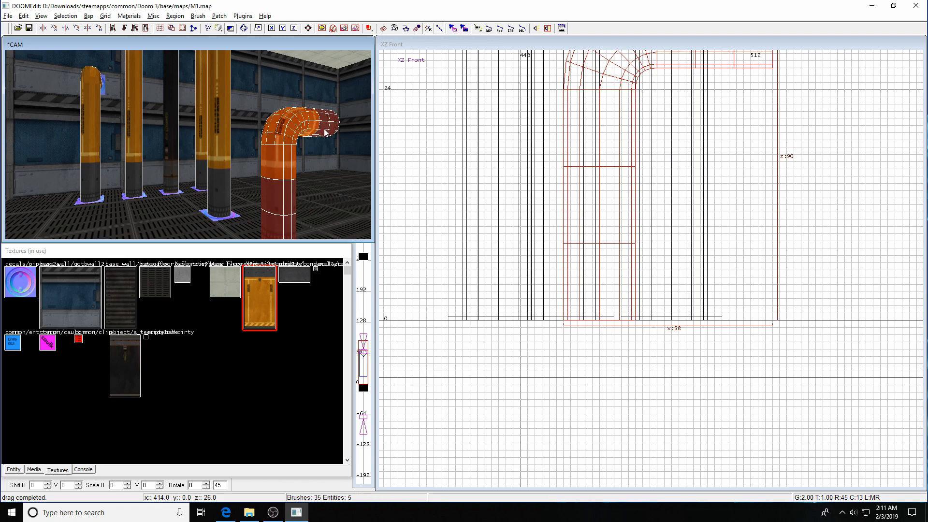
{"action": "key", "text": "Escape"}
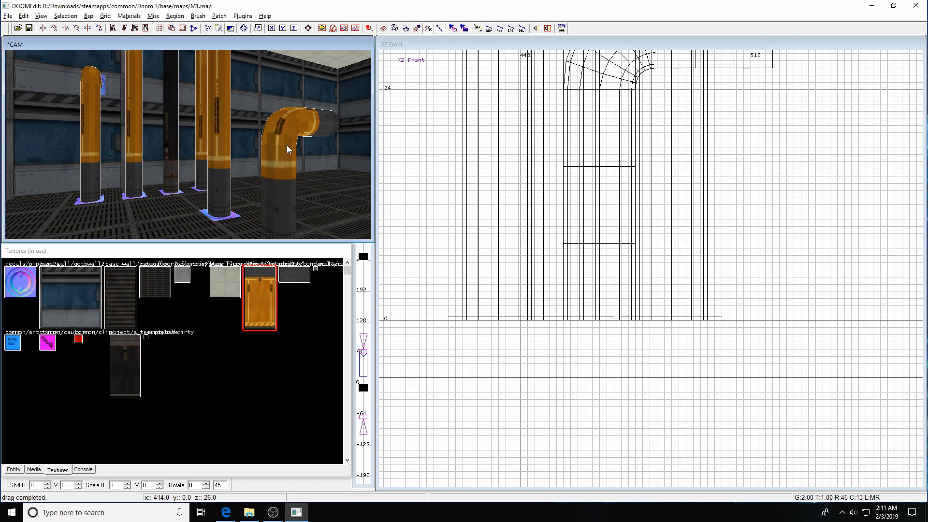
{"action": "mouse_move", "coordinate": [290, 178]}
{"action": "left_mouse_down", "text": "shift"}
{"action": "mouse_move", "coordinate": [296, 123]}
{"action": "mouse_move", "coordinate": [337, 144]}
{"action": "mouse_move", "coordinate": [338, 161]}
{"action": "left_mouse_up", "text": "shift"}
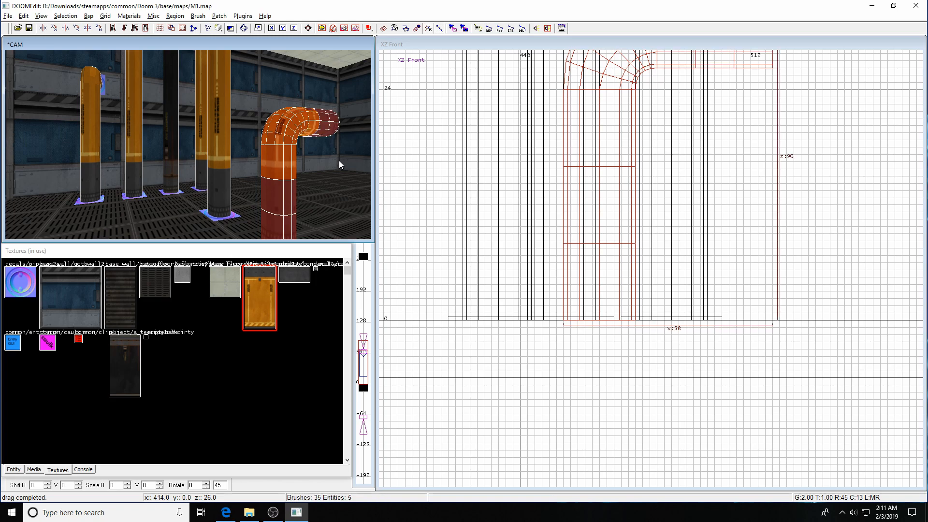
{"action": "key", "text": "Escape"}
Turn the editor camera to frame the room wall and the orange pipes.
{"action": "key", "text": "Left"}
{"action": "key", "text": "Left"}
{"action": "key", "text": "Down"}
{"action": "key", "text": "Down"}
{"action": "key", "text": "Down"}
{"action": "key", "text": "Down"}
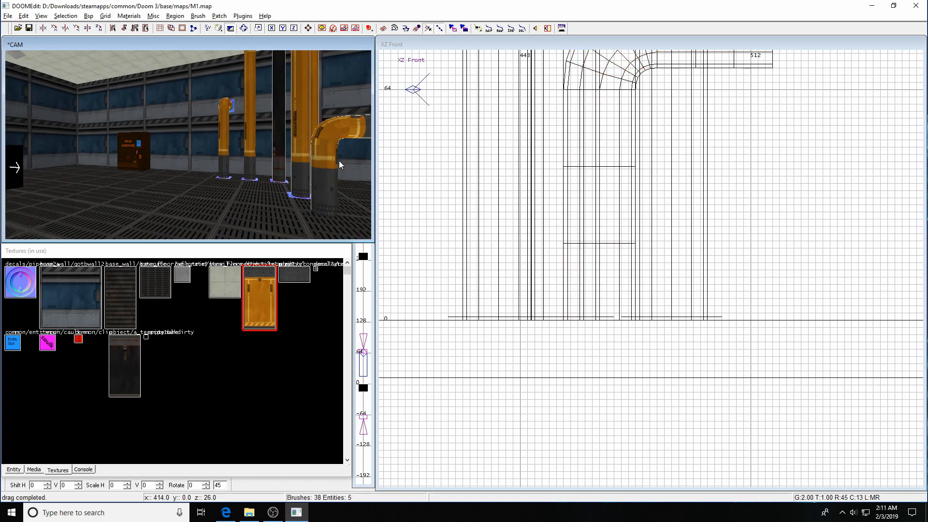
{"action": "key", "text": "Right"}
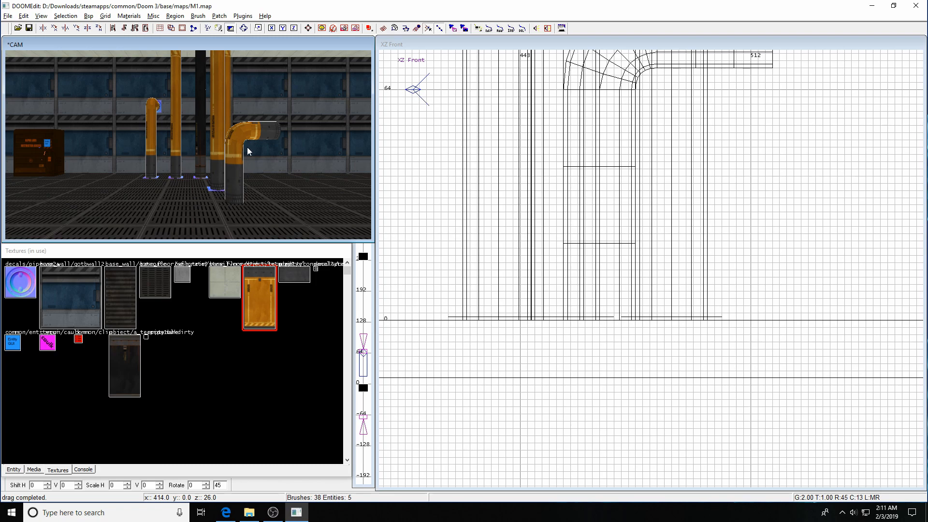
{"action": "key", "text": "Left"}
{"action": "key", "text": "Left"}
{"action": "key", "text": "Left"}
{"action": "key", "text": "Left"}
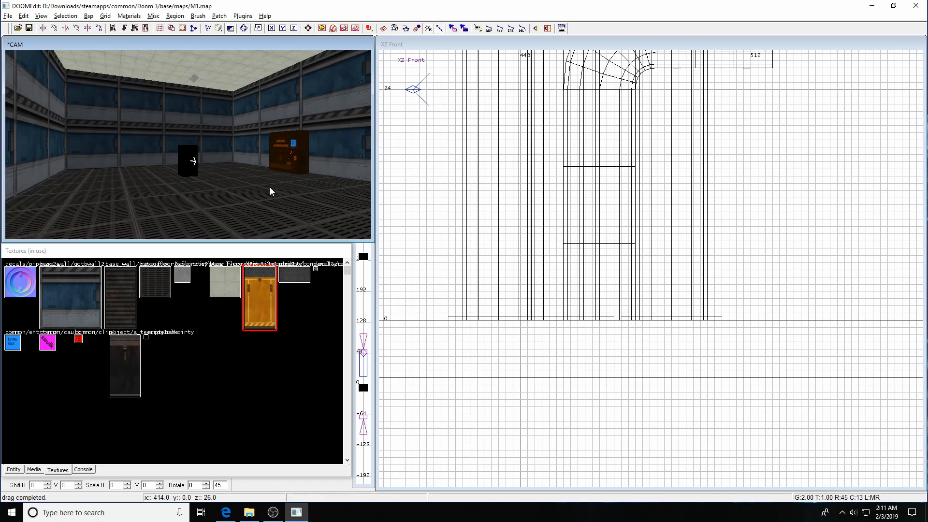
{"action": "key", "text": "Right"}
{"action": "key", "text": "Right"}
{"action": "key", "text": "Right"}
{"action": "key", "text": "Right"}
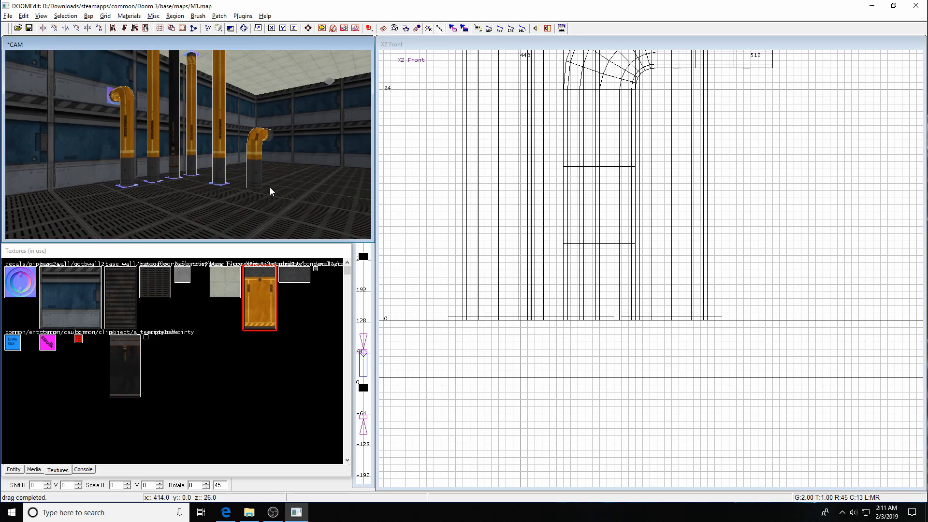
{"action": "key", "text": "Right"}
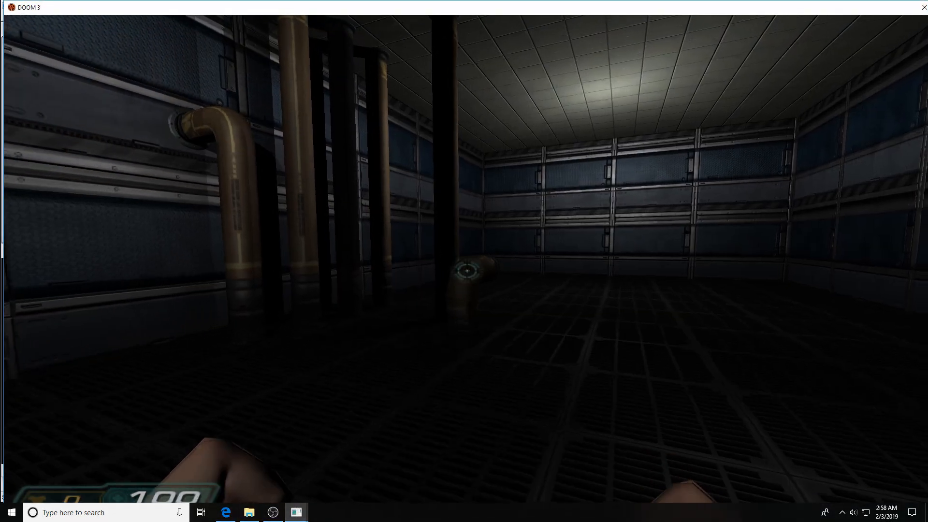
Walk up to the elbow pipe in Doom 3 and circle it from several sides.
{"action": "key", "text": "w"}
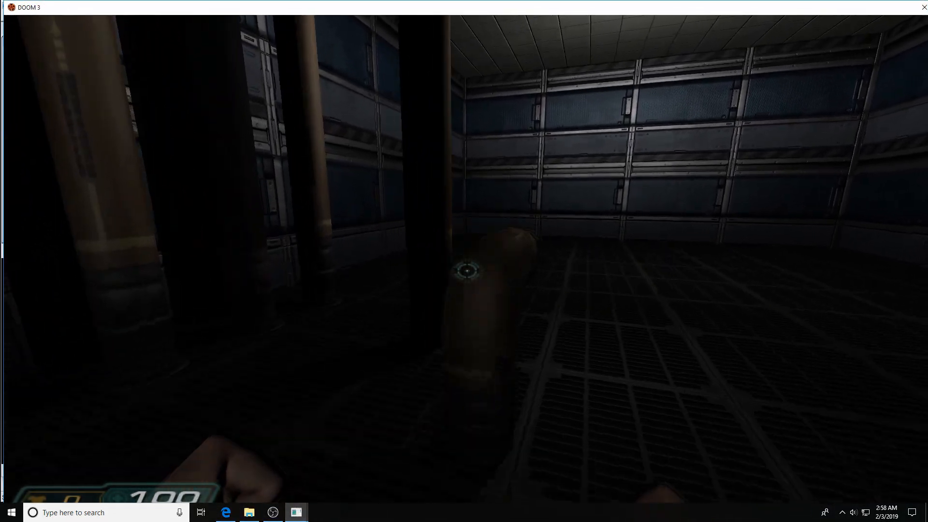
{"action": "key", "text": "w"}
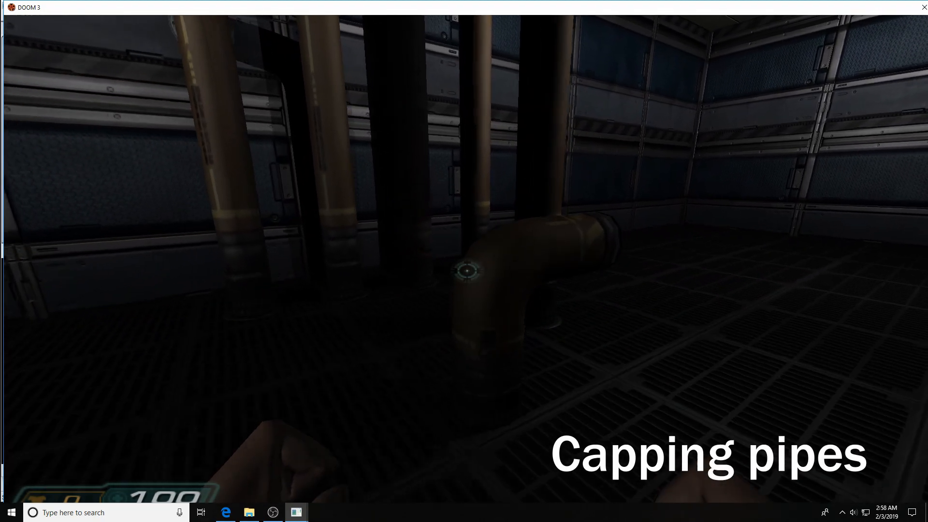
{"action": "key", "text": "s"}
{"action": "key", "text": "w"}
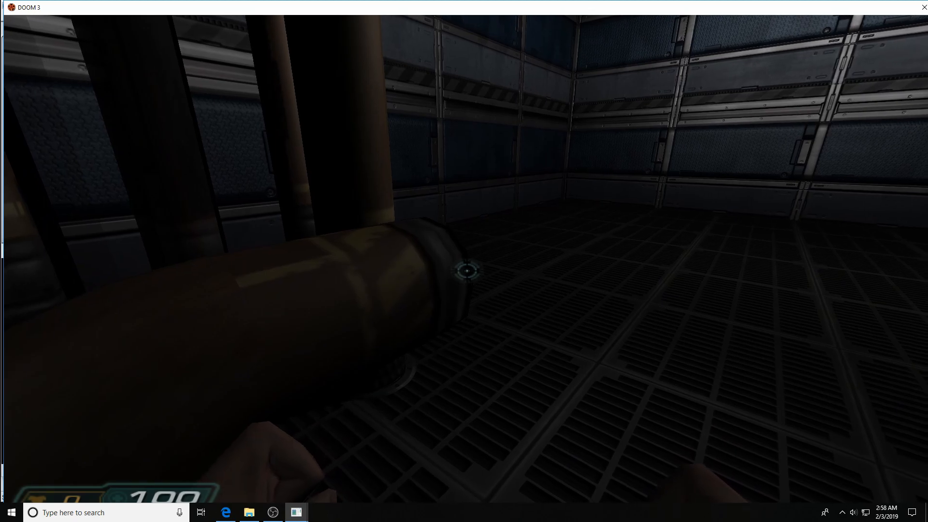
{"action": "key", "text": "s"}
{"action": "key", "text": "s"}
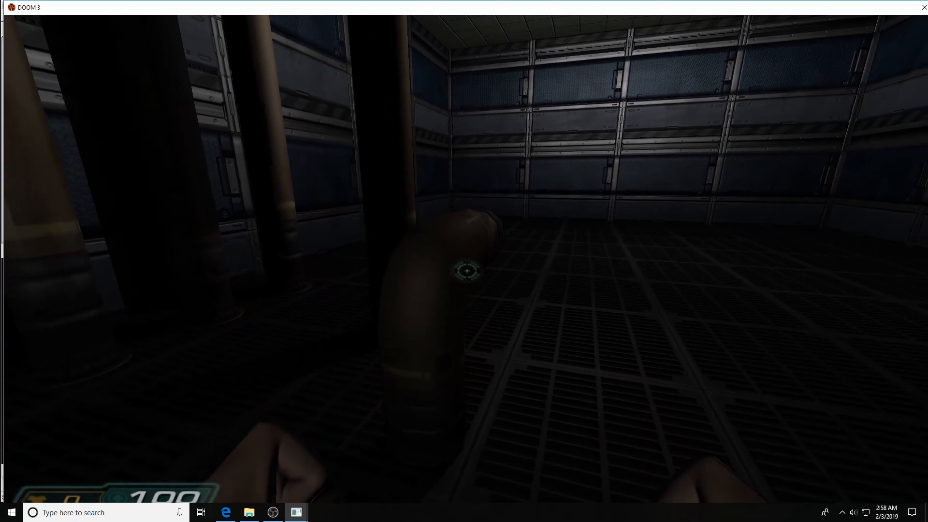
{"action": "key", "text": "d"}
{"action": "key", "text": "d"}
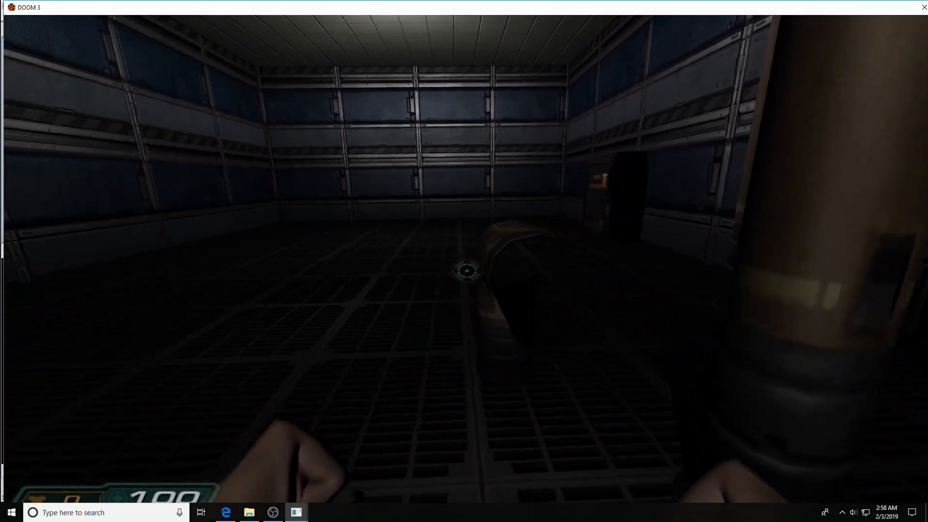
{"action": "key", "text": "a"}
{"action": "key", "text": "a"}
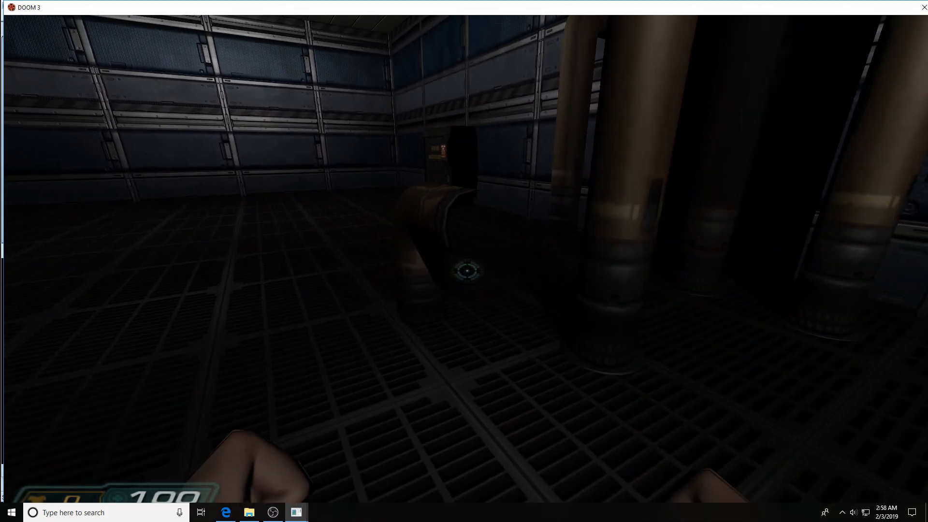
{"action": "key", "text": "d"}
{"action": "key", "text": "a"}
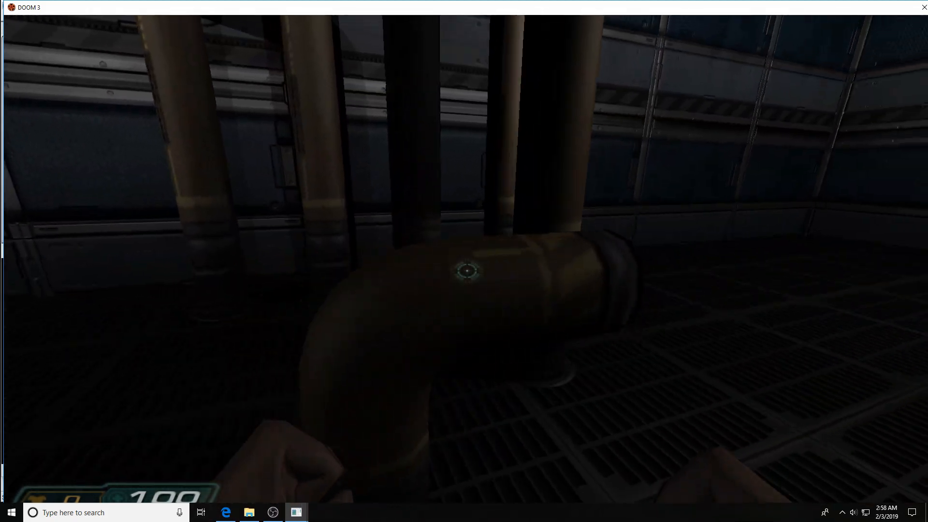
{"action": "key", "text": "d"}
{"action": "key", "text": "a"}
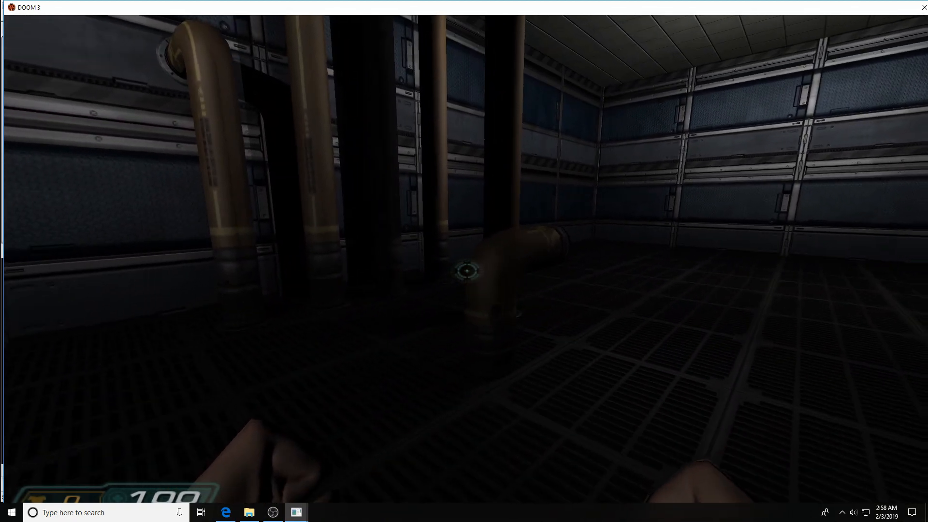
{"action": "key", "text": "grave"}
Quit Doom 3 with the console quit command and hide everything except the elbow pipe.
{"action": "type", "text": "quit"}
{"action": "key", "text": "Return"}
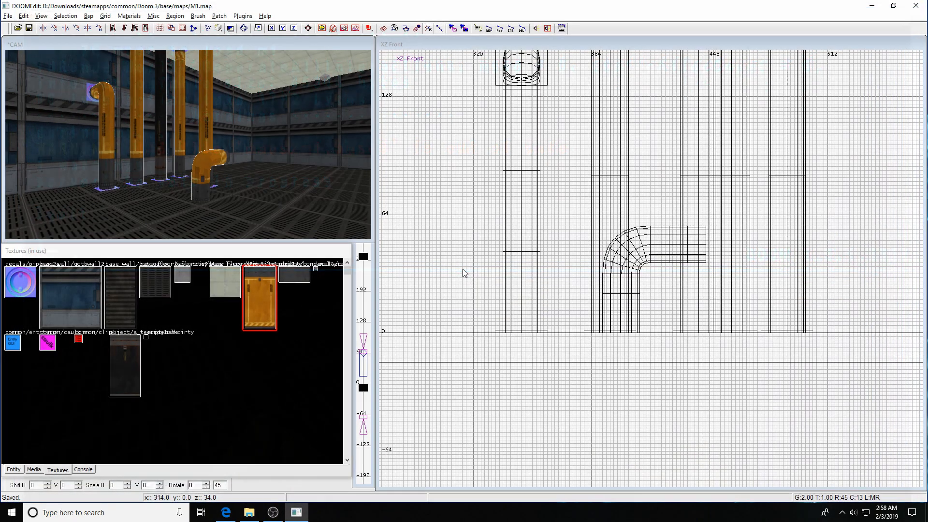
{"action": "left_click", "coordinate": [208, 168], "text": "shift"}
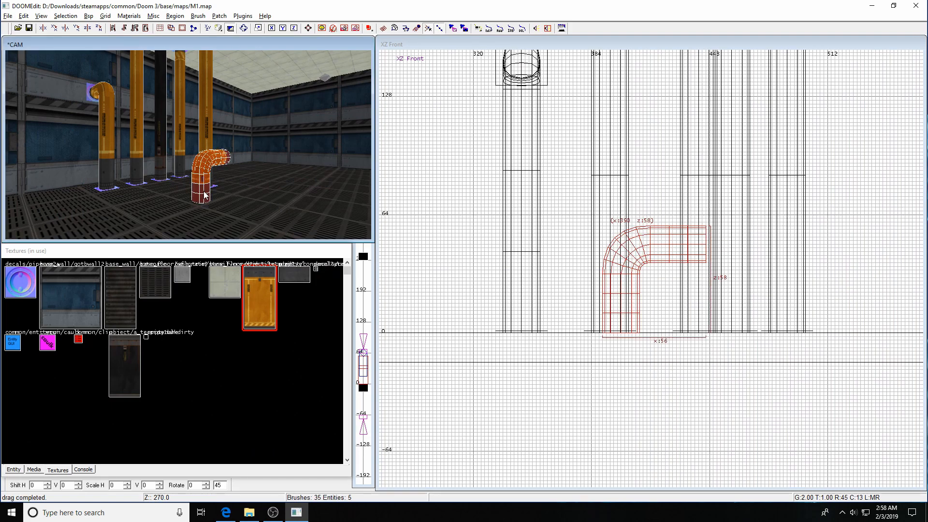
{"action": "key", "text": "ctrl+shift+h"}
Bring the camera close to the pipe and select the straight horizontal end piece.
{"action": "key", "text": "Right"}
{"action": "key", "text": "Right"}
{"action": "key", "text": "Up"}
{"action": "key", "text": "Up"}
{"action": "key", "text": "Up"}
{"action": "key", "text": "Up"}
{"action": "key", "text": "Up"}
{"action": "key", "text": "Up"}
{"action": "key", "text": "Up"}
{"action": "key", "text": "Up"}
{"action": "key", "text": "Left"}
{"action": "key", "text": "Left"}
{"action": "key", "text": "Left"}
{"action": "key", "text": "Right"}
{"action": "key", "text": "Up"}
{"action": "key", "text": "Up"}
{"action": "key", "text": "Up"}
{"action": "key", "text": "Left"}
{"action": "key", "text": "Down"}
{"action": "key", "text": "Down"}
{"action": "key", "text": "Down"}
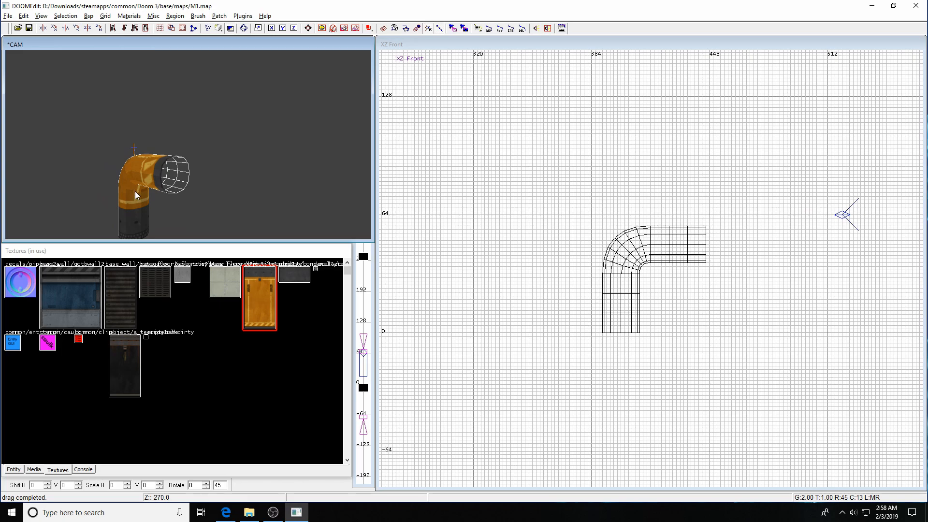
{"action": "left_click", "coordinate": [150, 172], "text": "shift"}
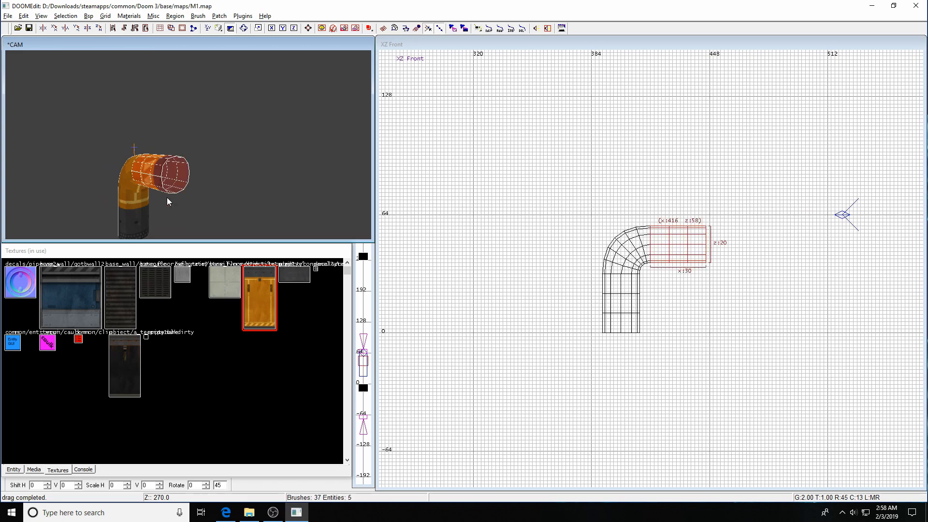
{"action": "left_click", "coordinate": [220, 17]}
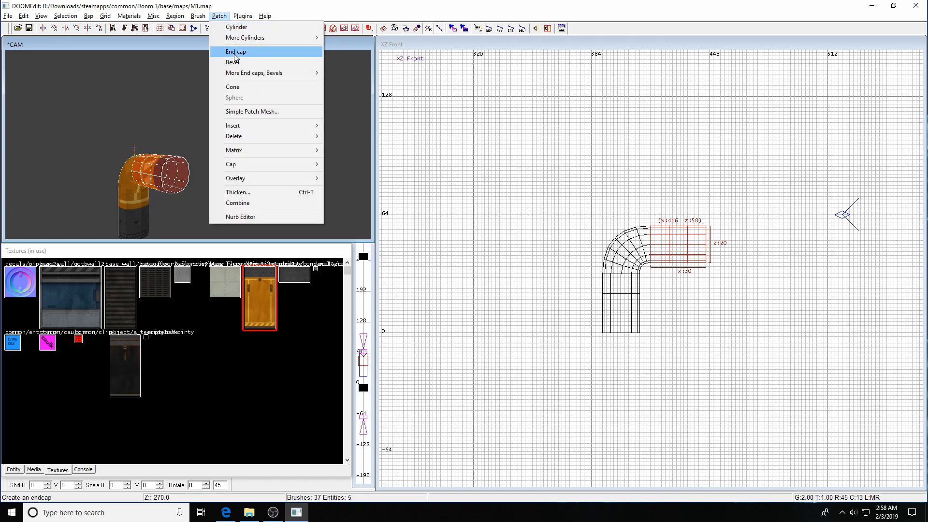
Close the selected pipe end with a Patch > Cap > Normal flat cap.
{"action": "mouse_move", "coordinate": [236, 166]}
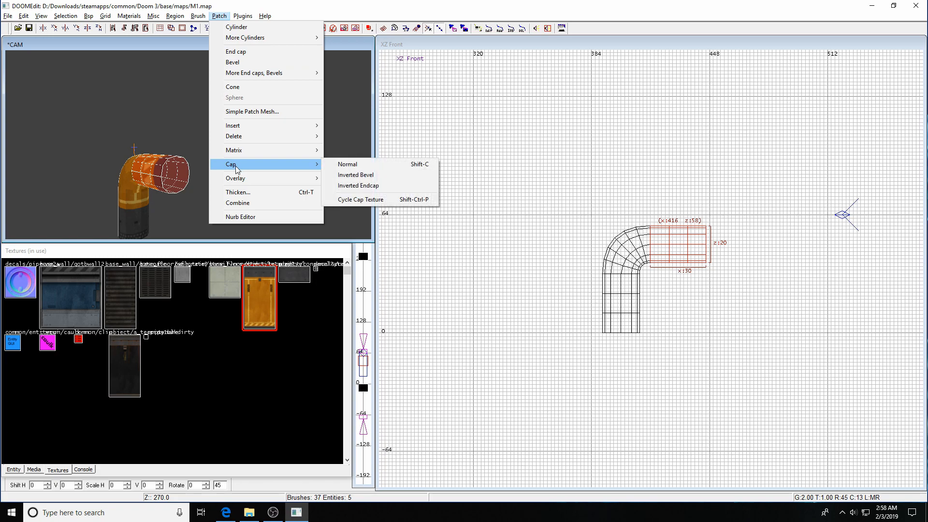
{"action": "left_click", "coordinate": [352, 164]}
{"action": "key", "text": "Escape"}
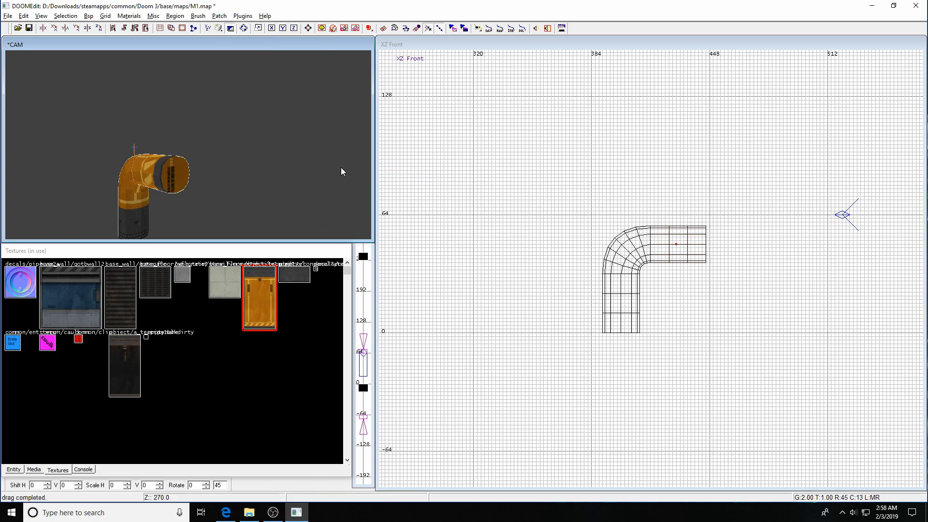
Move the camera closer and reselect the pipe's capped end section.
{"action": "key", "text": "Right"}
{"action": "key", "text": "Up"}
{"action": "key", "text": "Left"}
{"action": "key", "text": "Left"}
{"action": "key", "text": "Up"}
{"action": "key", "text": "Down"}
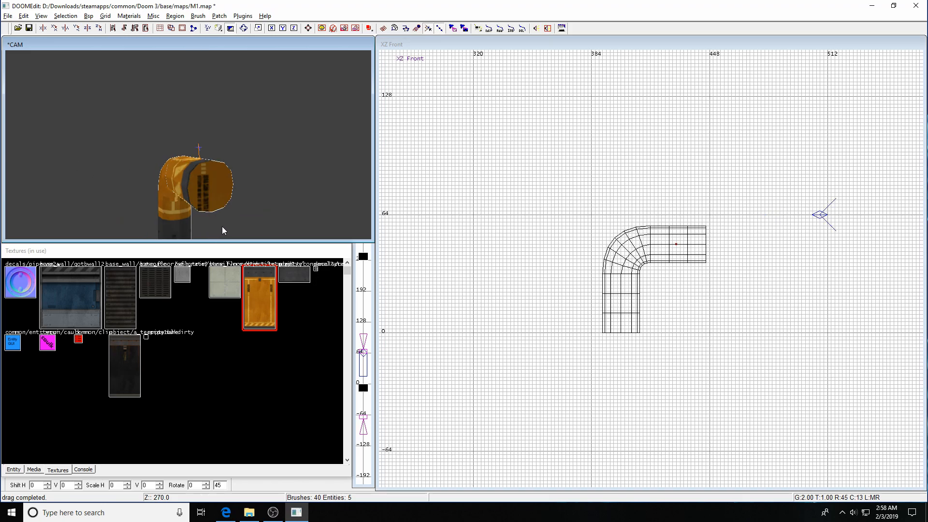
{"action": "left_click", "coordinate": [212, 201], "text": "shift"}
{"action": "key", "text": "Escape"}
{"action": "left_click", "coordinate": [209, 185], "text": "shift"}
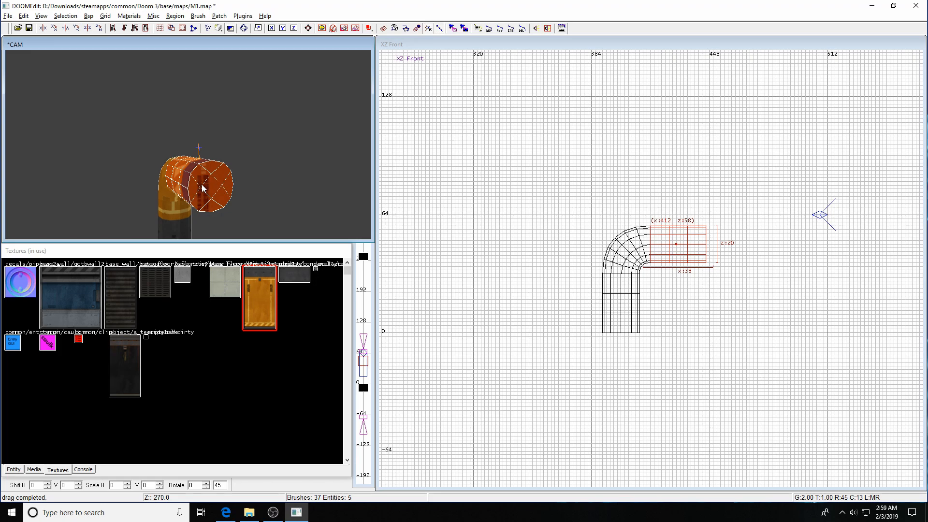
Ungroup the cap from the pipe and give the cap alone the grey stesilverswatch texture.
{"action": "left_click", "coordinate": [66, 16]}
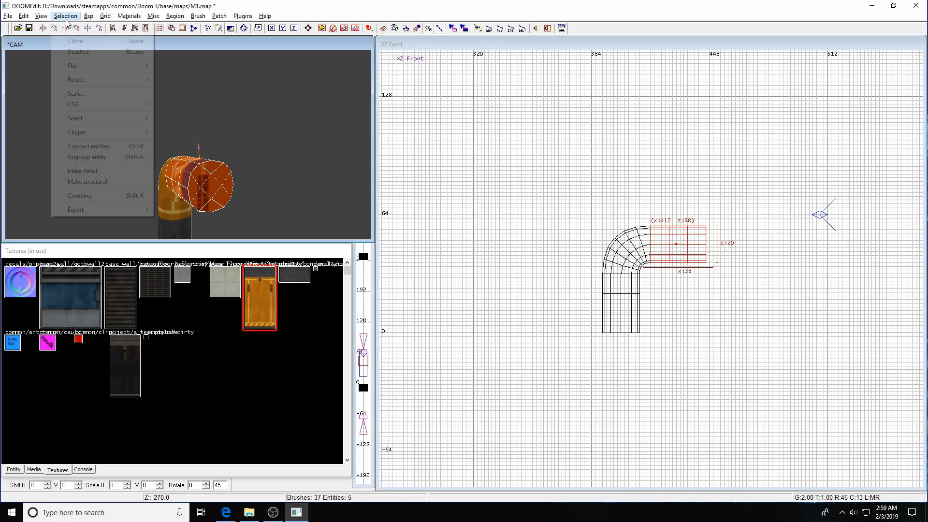
{"action": "left_click", "coordinate": [75, 157]}
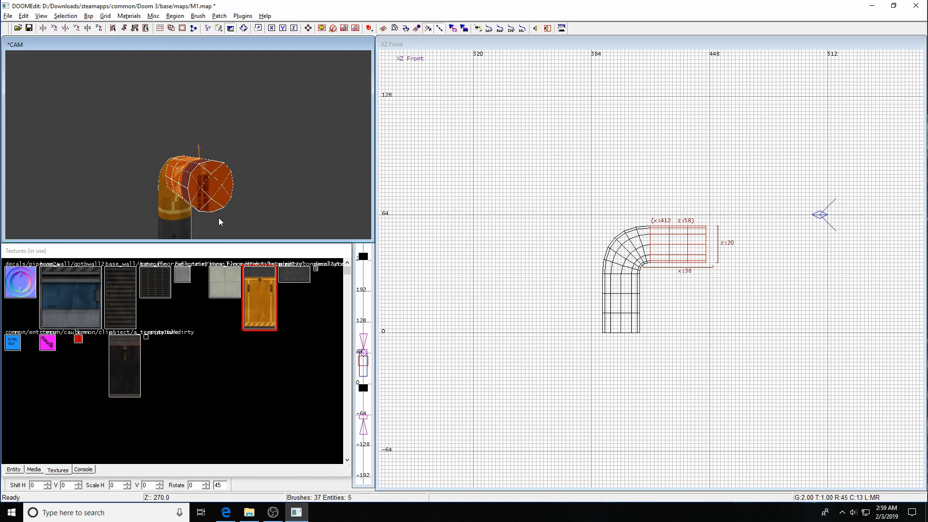
{"action": "left_click", "coordinate": [217, 205], "text": "shift"}
{"action": "left_click", "coordinate": [216, 183], "text": "shift"}
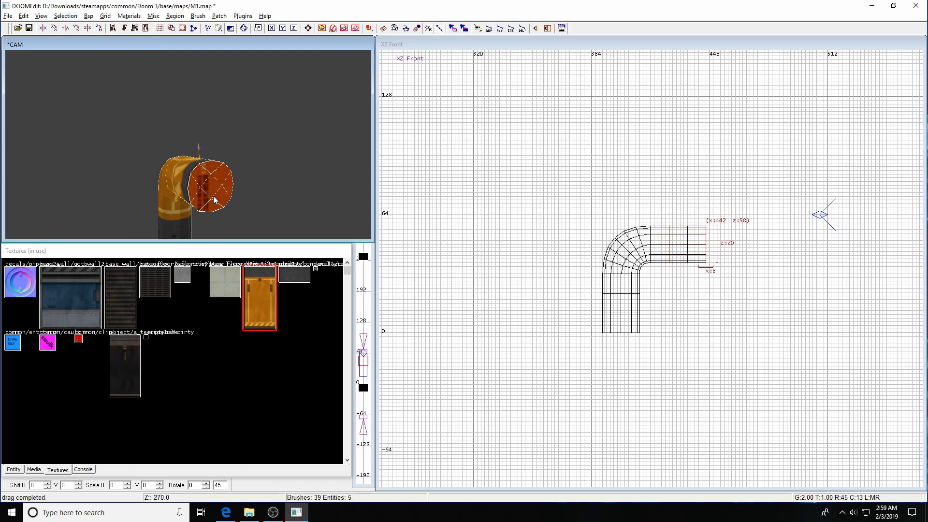
{"action": "left_click", "coordinate": [182, 276]}
{"action": "key", "text": "Escape"}
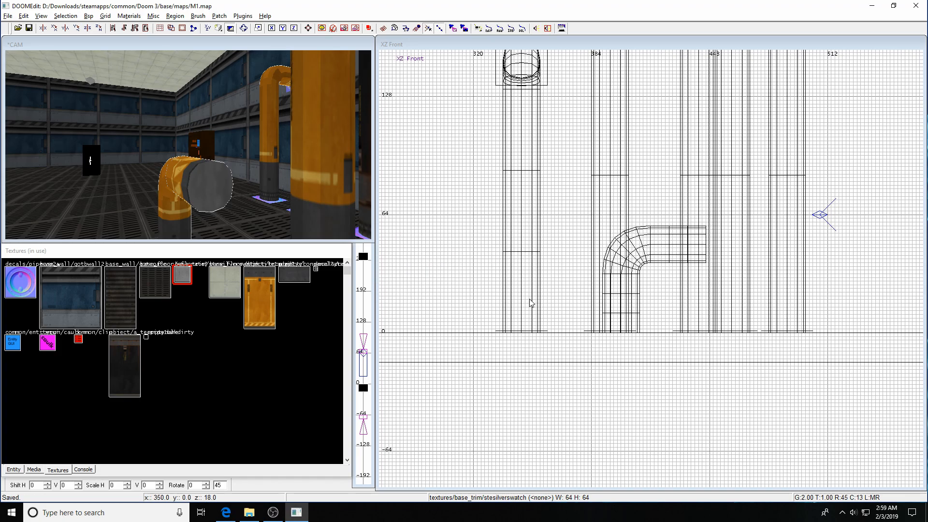
Compile M1.map with Bsp > bsp, dismissing the file error so Doom 3 launches.
{"action": "key", "text": "Left"}
{"action": "key", "text": "Left"}
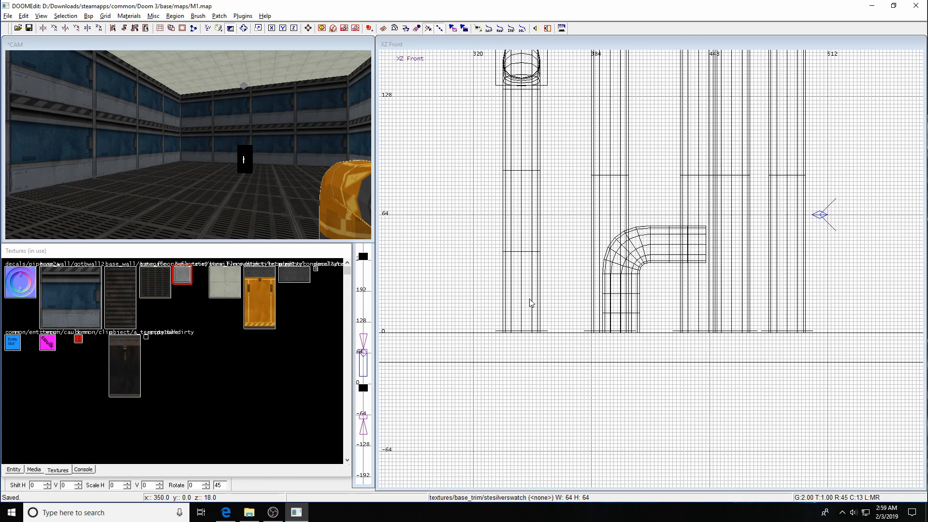
{"action": "key", "text": "Right"}
{"action": "key", "text": "Right"}
{"action": "key", "text": "Down"}
{"action": "key", "text": "Down"}
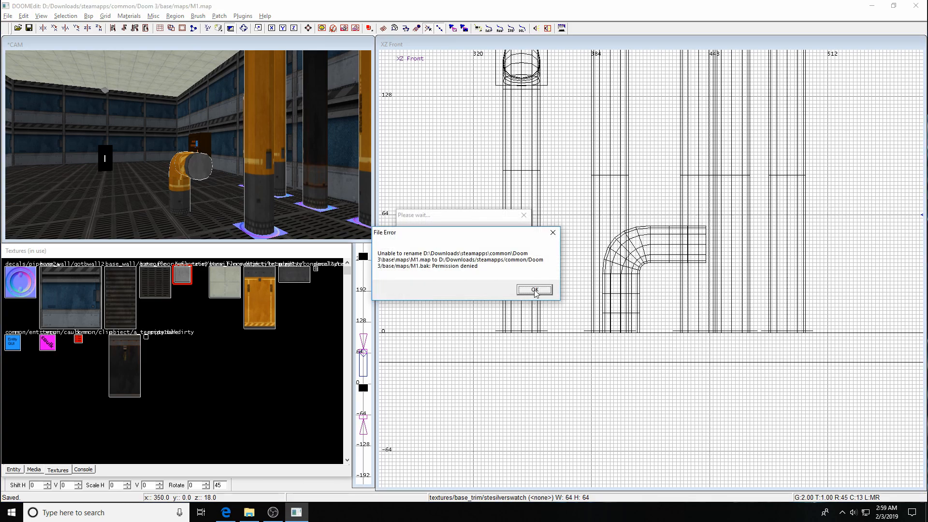
{"action": "left_click", "coordinate": [534, 290]}
{"action": "left_click", "coordinate": [90, 16]}
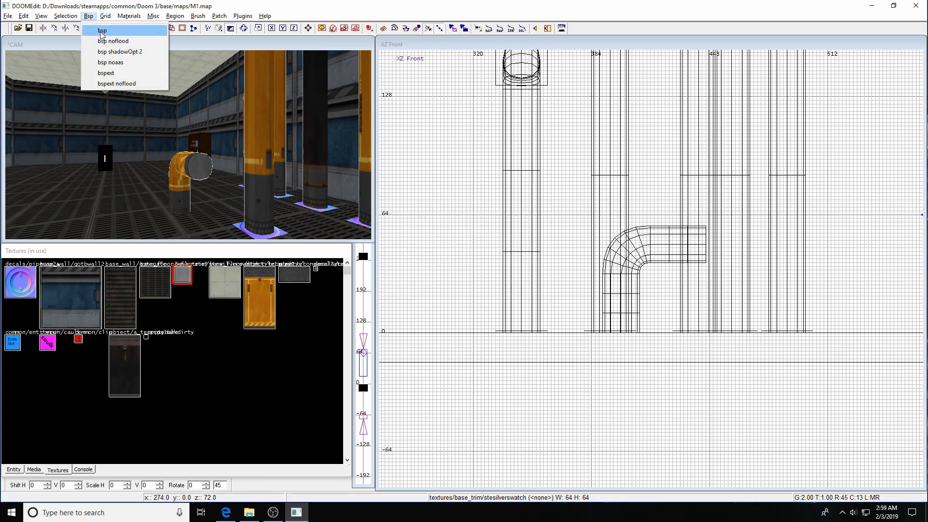
{"action": "left_click", "coordinate": [107, 33]}
{"action": "key", "text": "Return"}
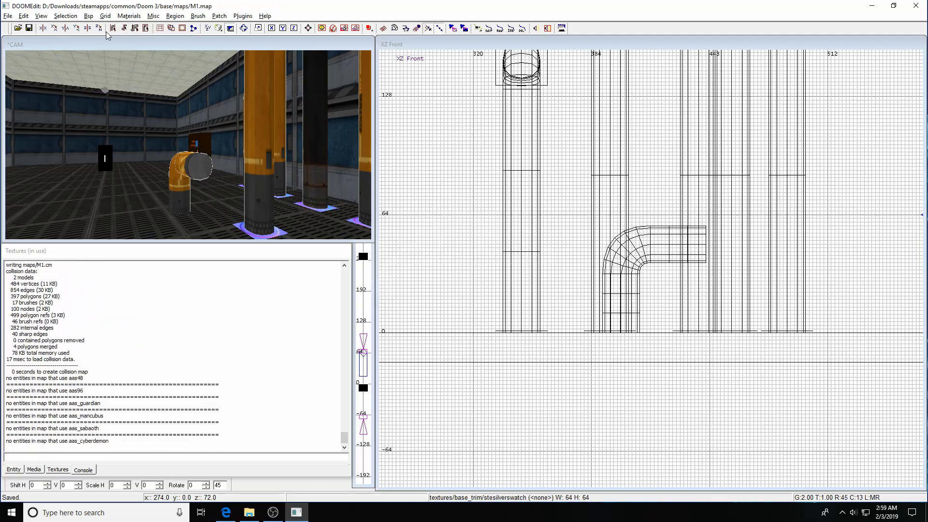
{"action": "key", "text": "ctrl+alt+grave"}
Load map m1 in Doom 3, switch to the flashlight and walk toward the pipes.
{"action": "type", "text": "map m1"}
{"action": "key", "text": "Return"}
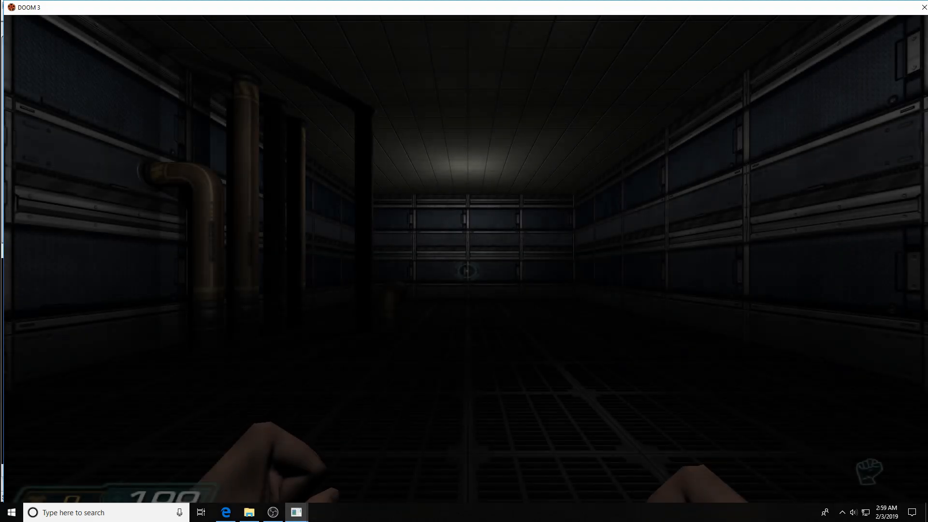
{"action": "key", "text": "f"}
{"action": "key", "text": "w"}
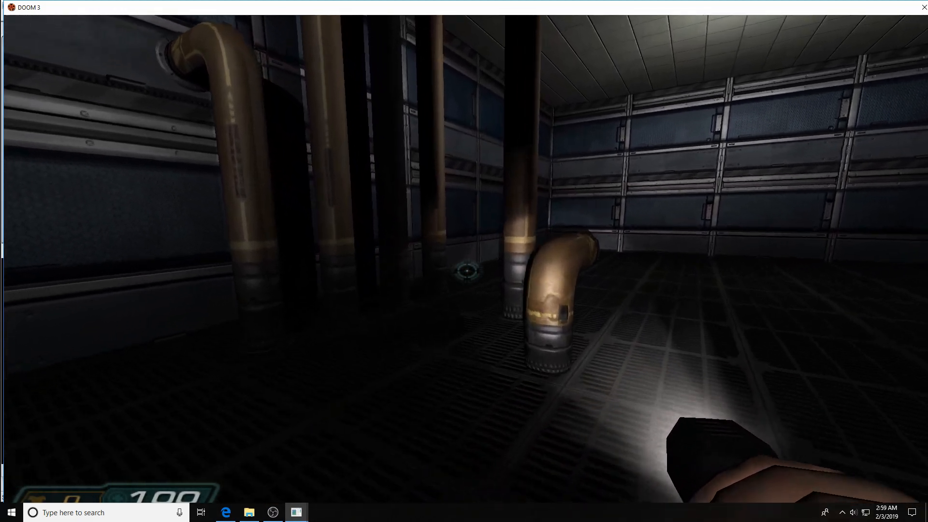
{"action": "key", "text": "w"}
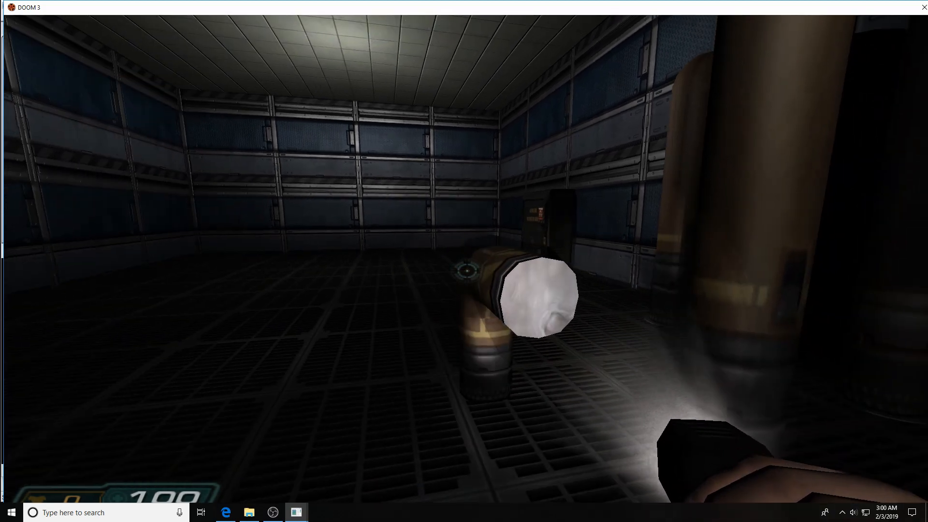
Circle the pipe elbow to inspect its flat grey end cap from several sides.
{"action": "key", "text": "d"}
{"action": "key", "text": "a"}
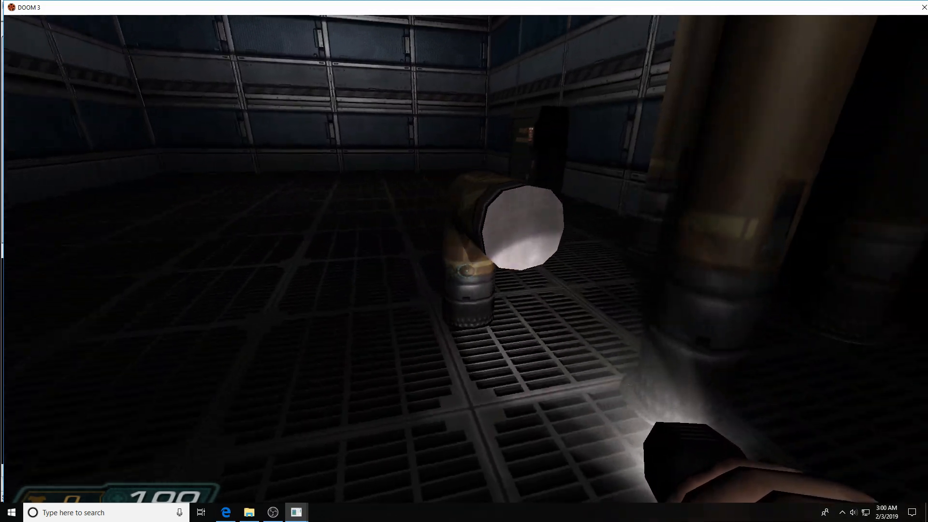
{"action": "key", "text": "a"}
{"action": "key", "text": "w"}
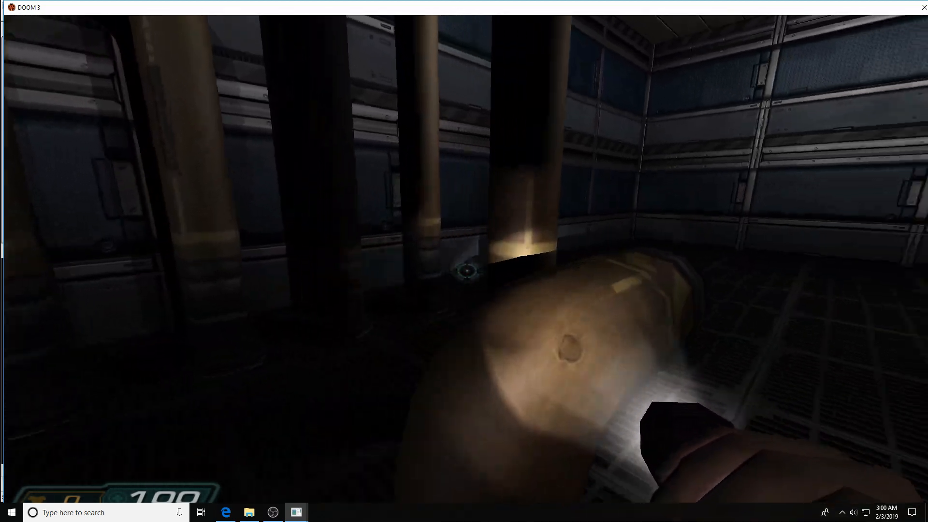
{"action": "key", "text": "d"}
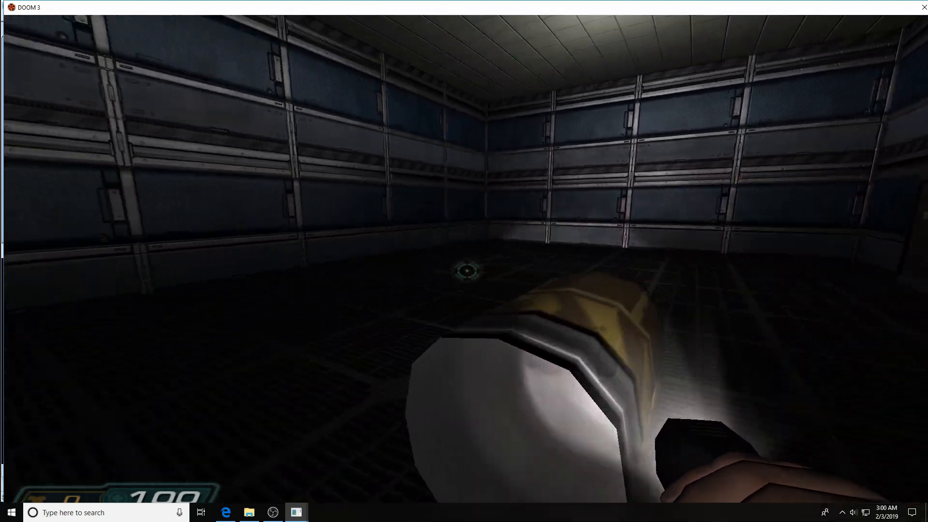
{"action": "key", "text": "s"}
{"action": "key", "text": "a"}
{"action": "key", "text": "w"}
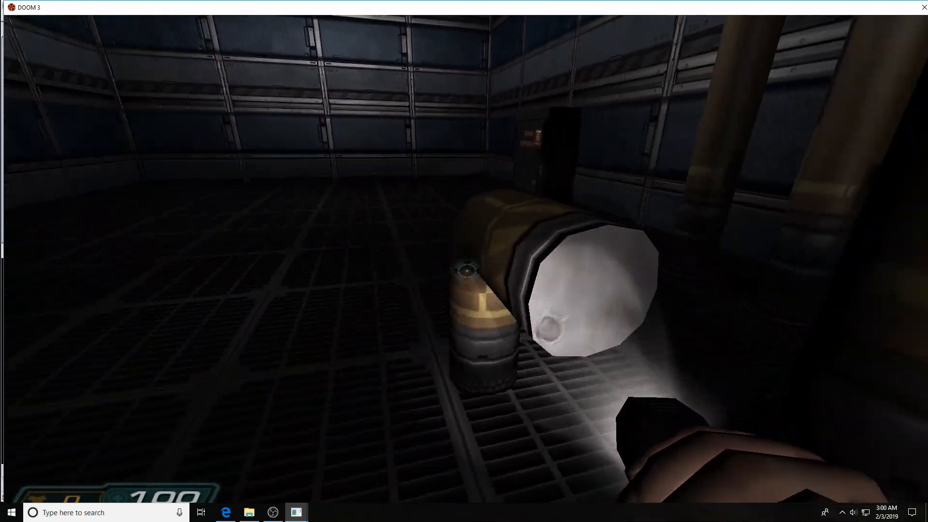
{"action": "key", "text": "a"}
{"action": "key", "text": "d"}
{"action": "key", "text": "s"}
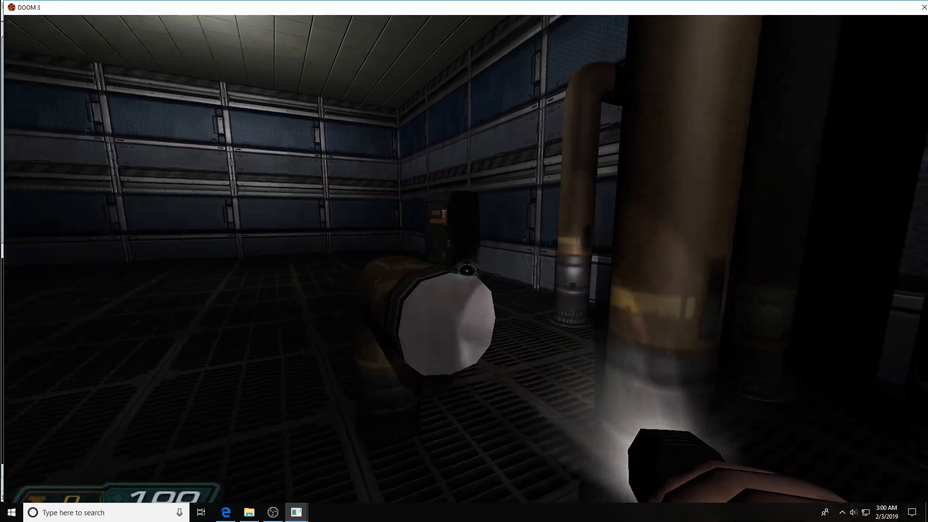
{"action": "key", "text": "a"}
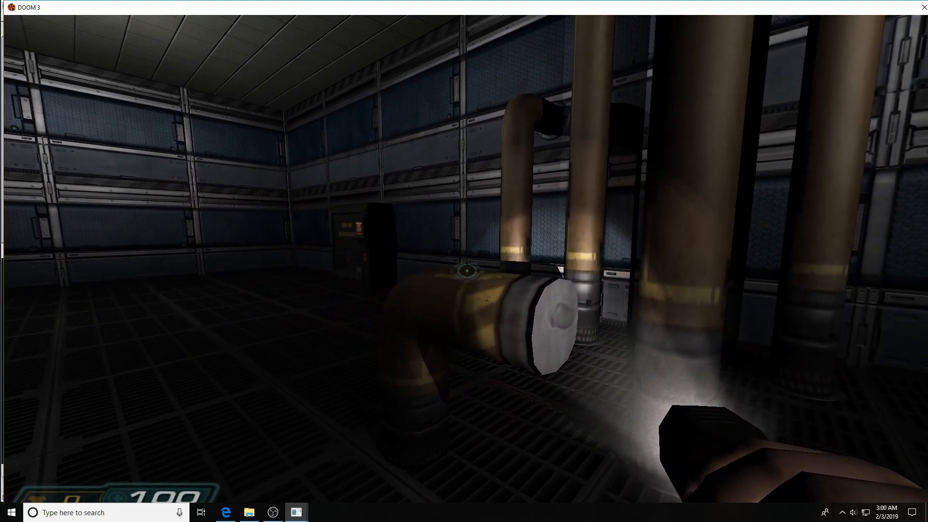
{"action": "key", "text": "s"}
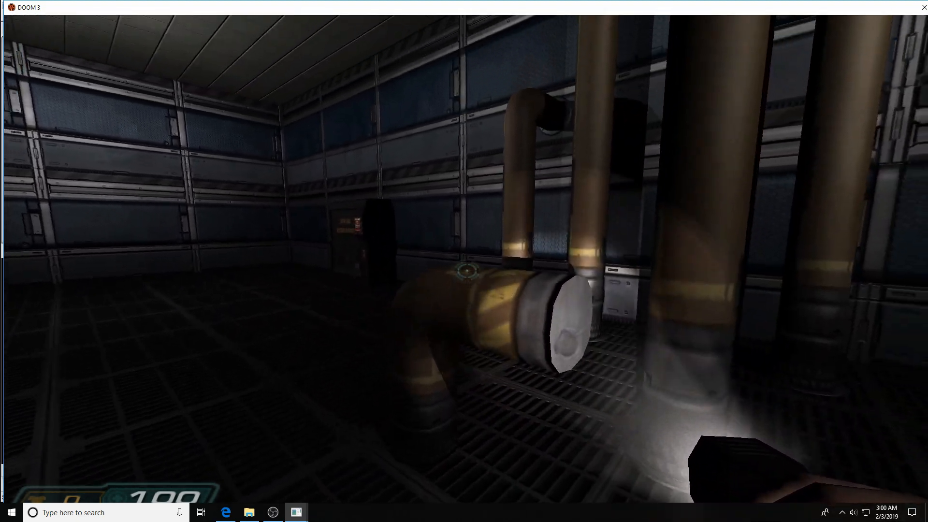